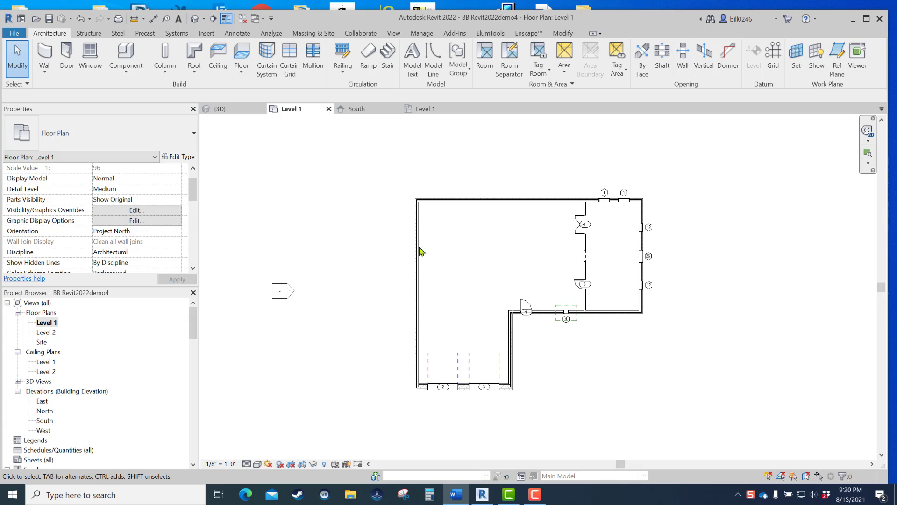
Step: Close the second Level 1 view and the South elevation, keeping the 3D view and the Level 1 floor plan open
{"action": "left_click", "coordinate": [462, 108]}
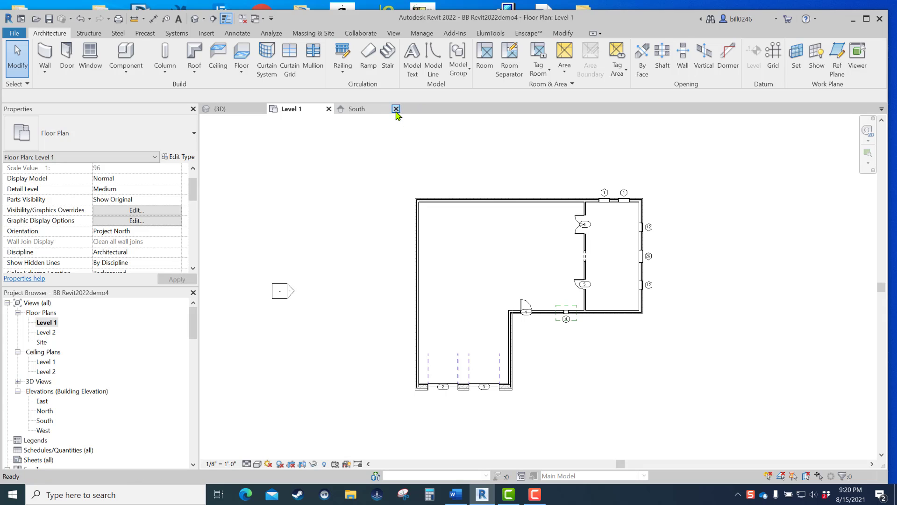
{"action": "left_click", "coordinate": [396, 109]}
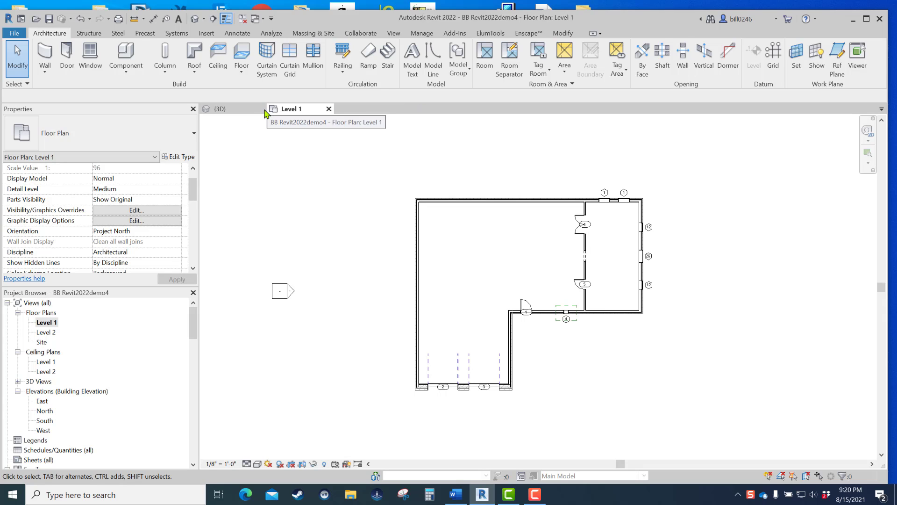
{"action": "left_click", "coordinate": [238, 108]}
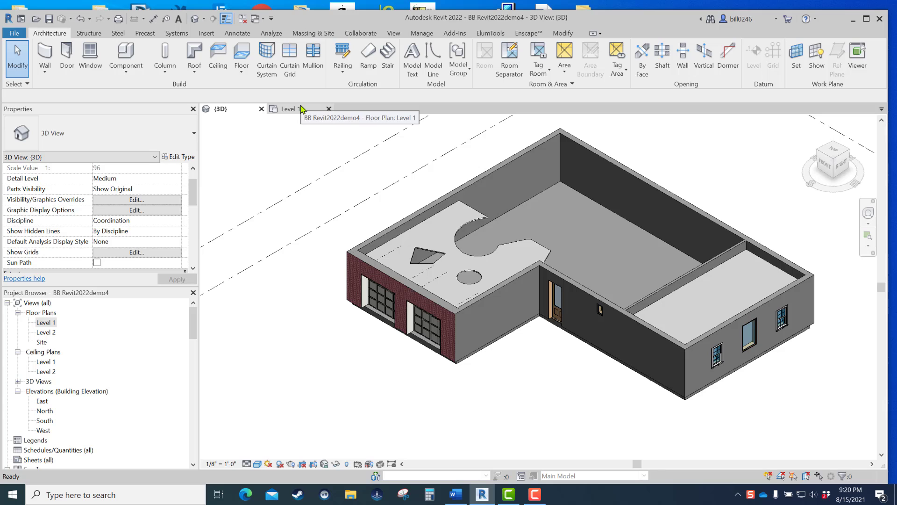
{"action": "left_click", "coordinate": [302, 109]}
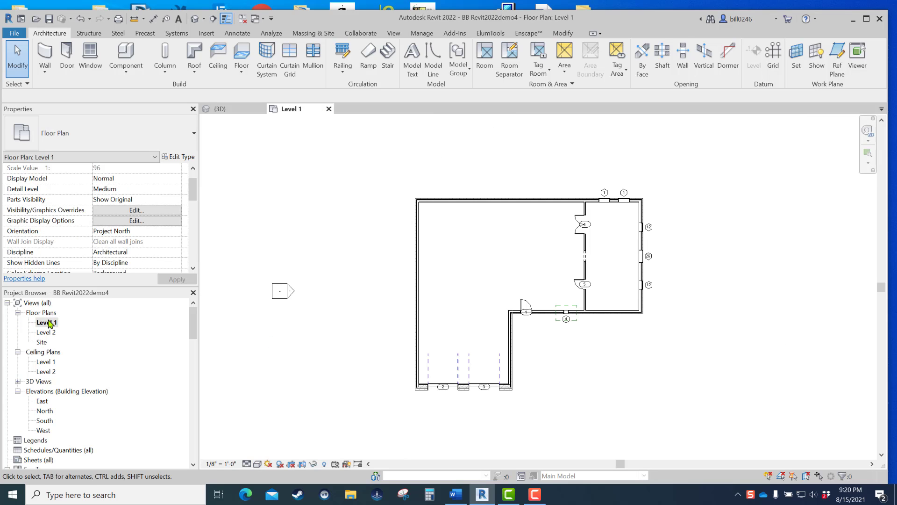
Step: Inspect the Level 1 and Level 2 heights in the South elevation, and close it to return to the Level 1 floor plan
{"action": "left_click", "coordinate": [45, 421]}
{"action": "double_click", "coordinate": [45, 422]}
{"action": "scroll", "coordinate": [704, 362], "scroll_direction": "up", "scroll_amount": 2}
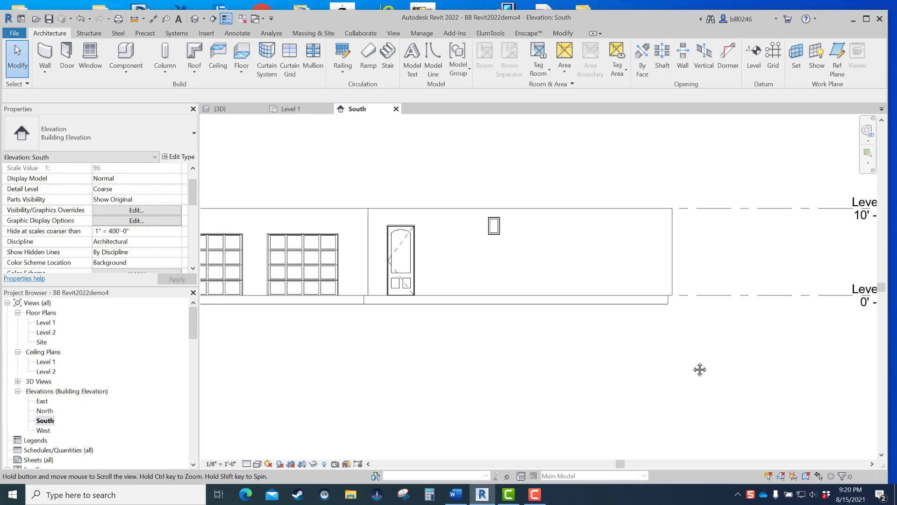
{"action": "middle_click_drag", "start_coordinate": [698, 368], "coordinate": [445, 376]}
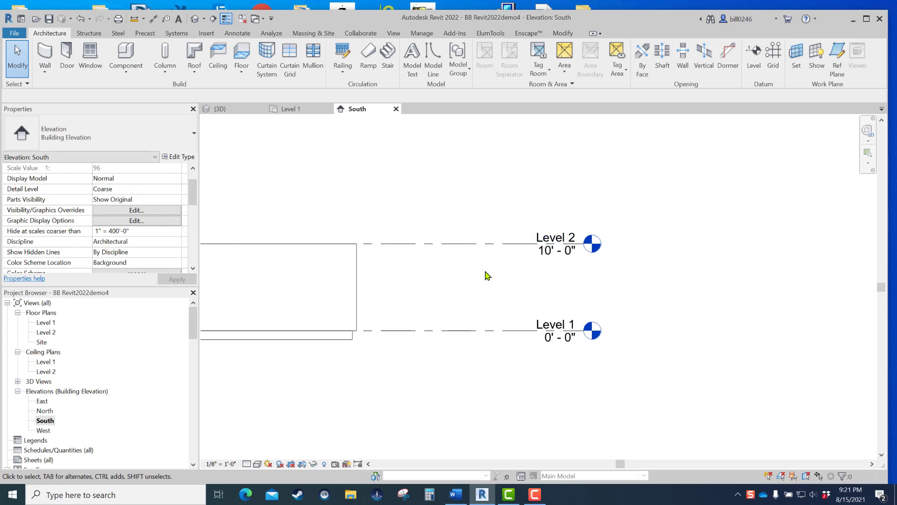
{"action": "scroll", "coordinate": [487, 274], "scroll_direction": "down", "scroll_amount": 2}
{"action": "middle_click_drag", "start_coordinate": [600, 318], "coordinate": [783, 364]}
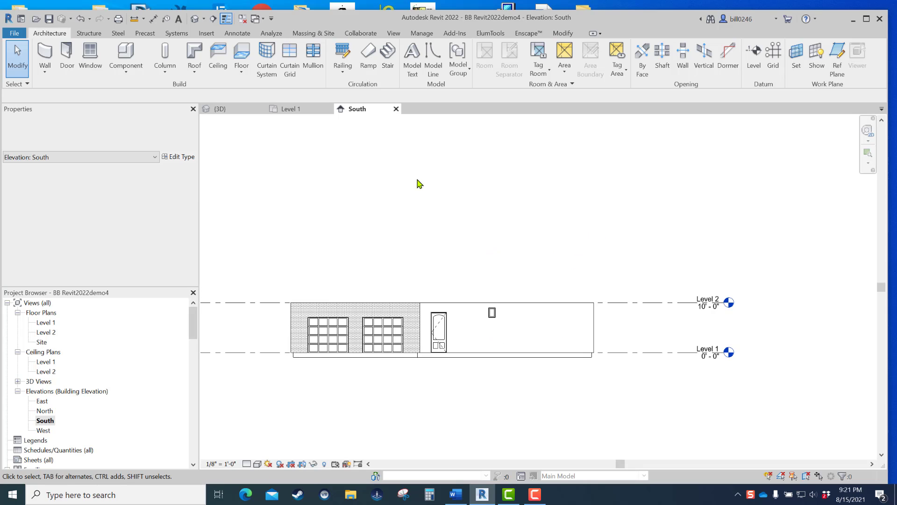
{"action": "left_click", "coordinate": [397, 109]}
{"action": "middle_click_drag", "start_coordinate": [502, 255], "coordinate": [401, 239]}
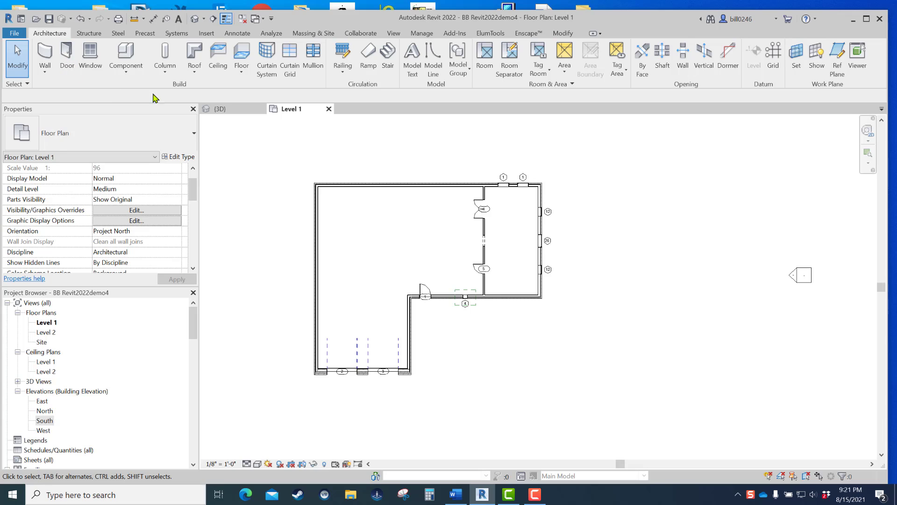
Step: Start a Roof by Footprint moved to Level 2, with a 1' overhang
{"action": "left_click", "coordinate": [199, 73]}
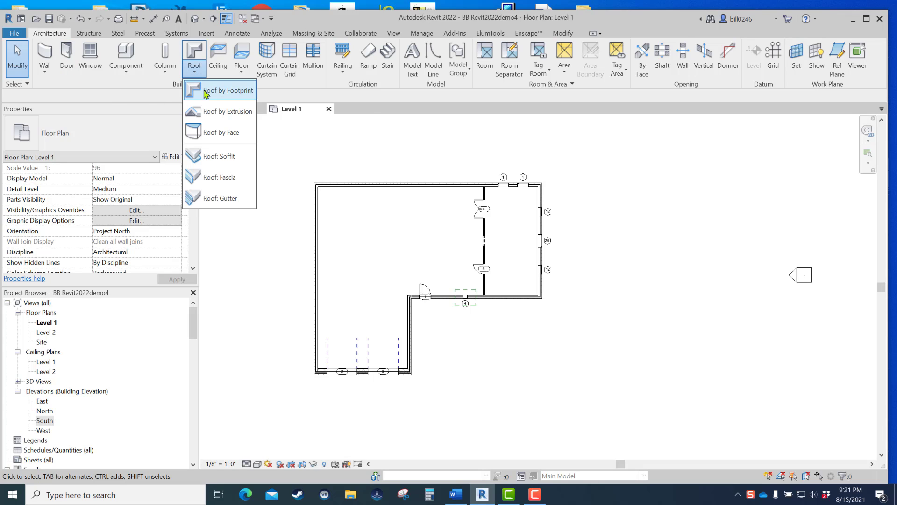
{"action": "left_click", "coordinate": [204, 92]}
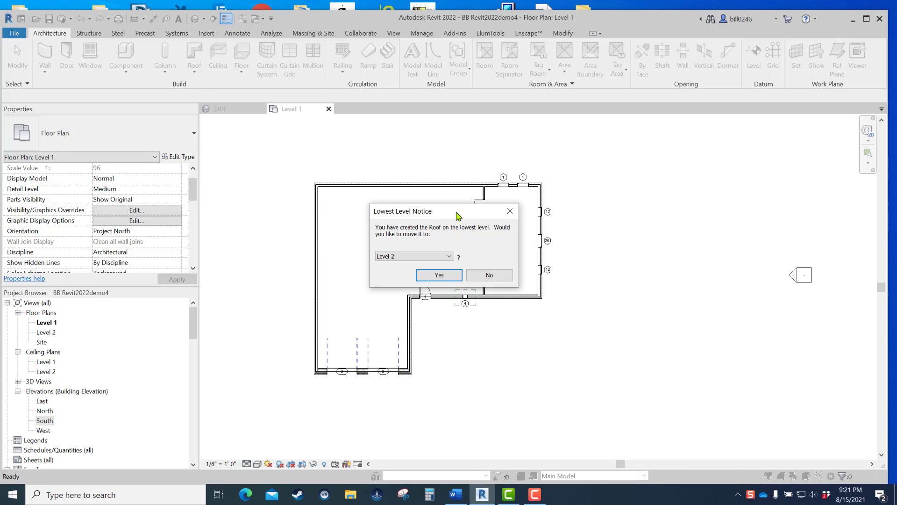
{"action": "left_click_drag", "start_coordinate": [457, 213], "coordinate": [653, 162]}
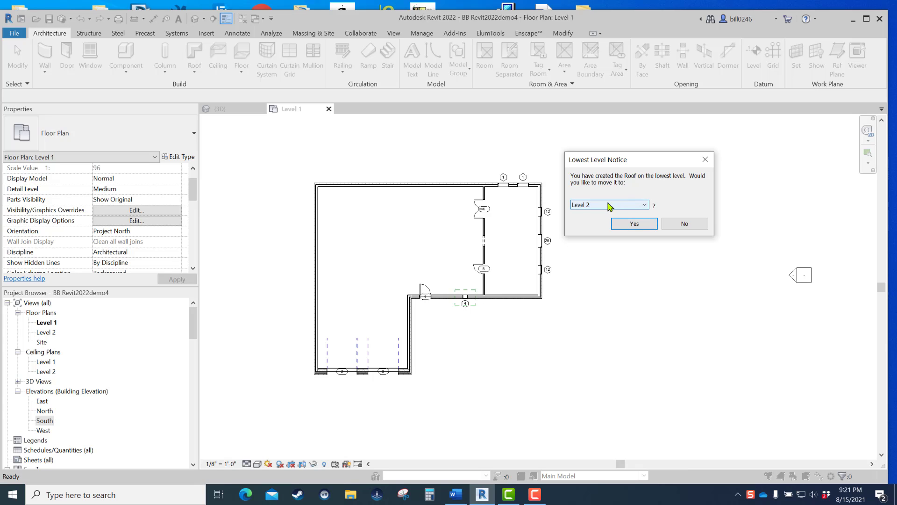
{"action": "left_click", "coordinate": [627, 226]}
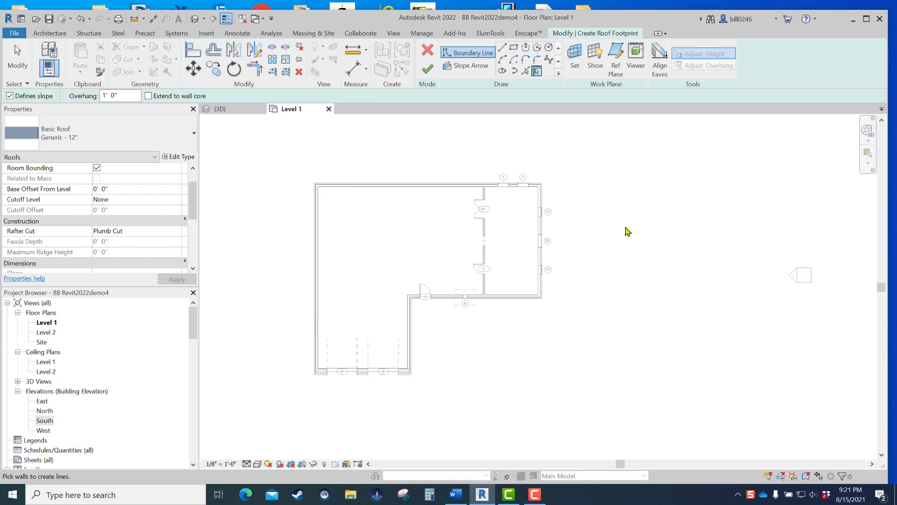
{"action": "double_click", "coordinate": [117, 95]}
{"action": "type", "text": "1"}
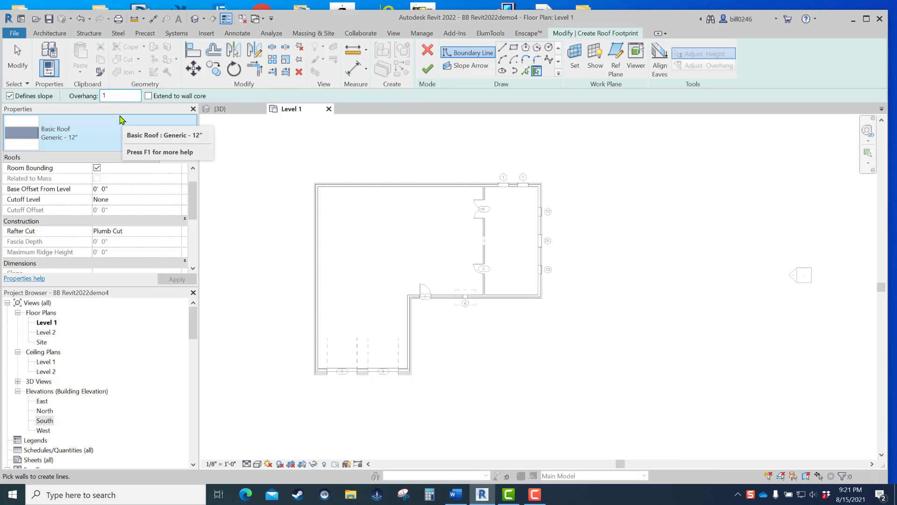
{"action": "key", "text": "Return"}
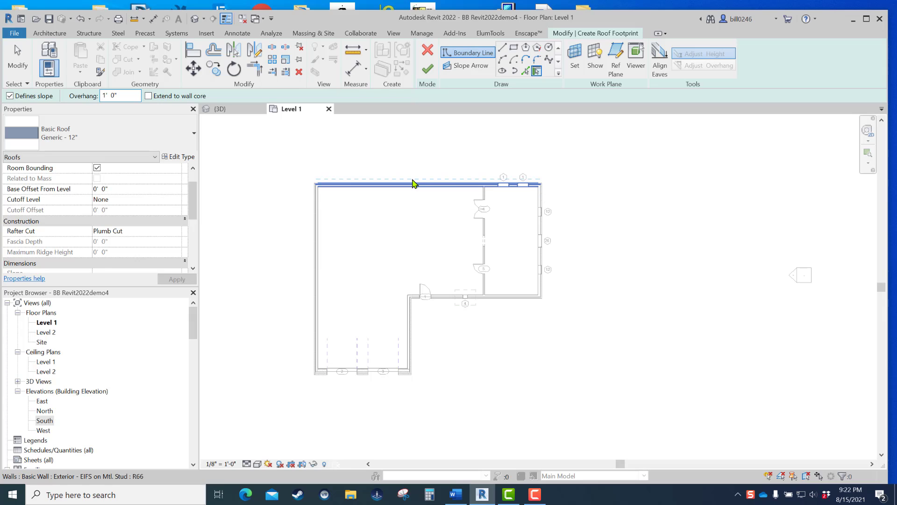
Step: Pick all six exterior walls of the L-shaped building as slope-defining roof boundary lines and finish the roof
{"action": "left_click", "coordinate": [414, 182]}
{"action": "left_click", "coordinate": [543, 201]}
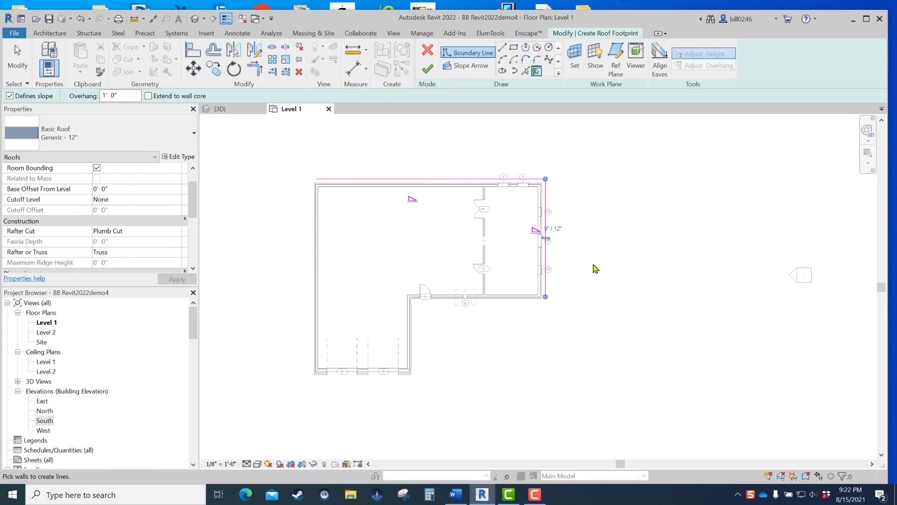
{"action": "left_click", "coordinate": [510, 301]}
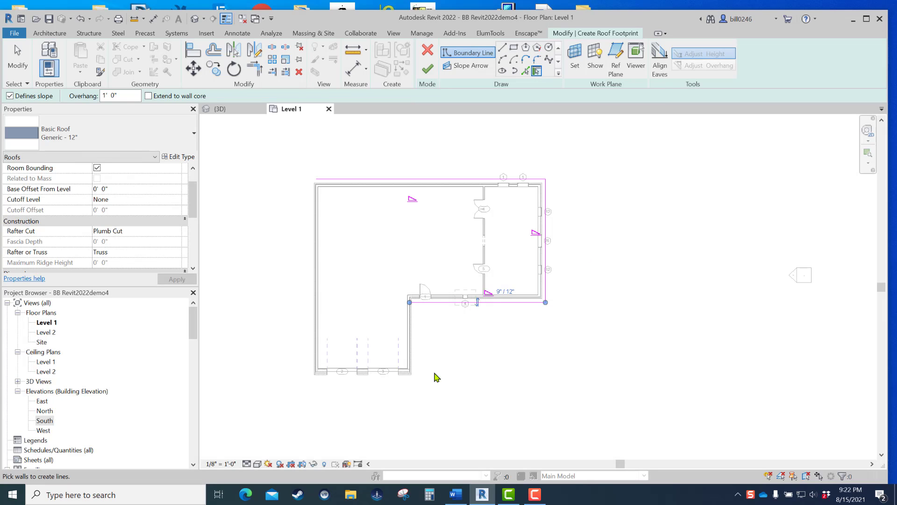
{"action": "left_click", "coordinate": [411, 346]}
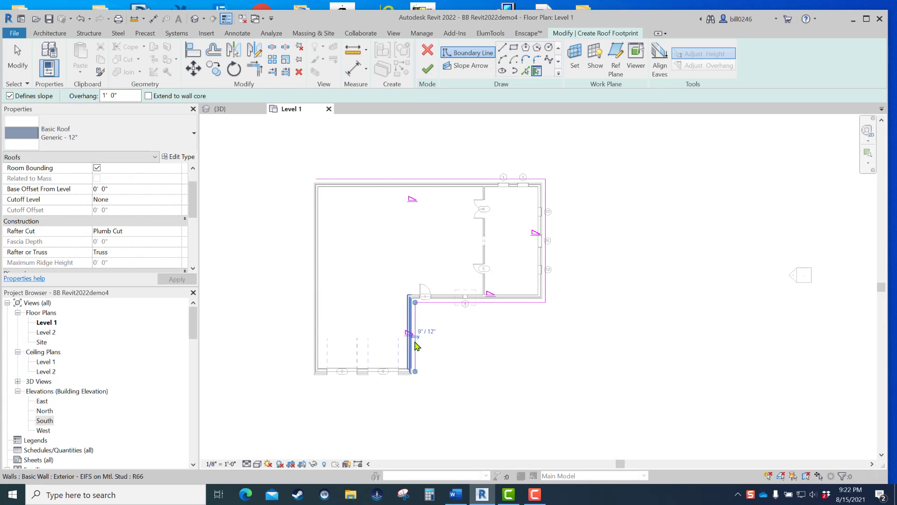
{"action": "left_click", "coordinate": [361, 373]}
{"action": "left_click", "coordinate": [314, 329]}
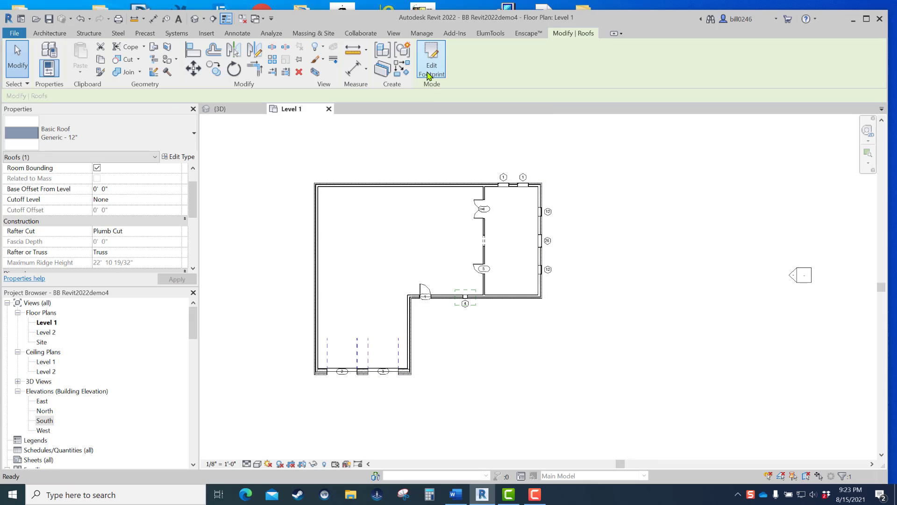
{"action": "left_click", "coordinate": [428, 71]}
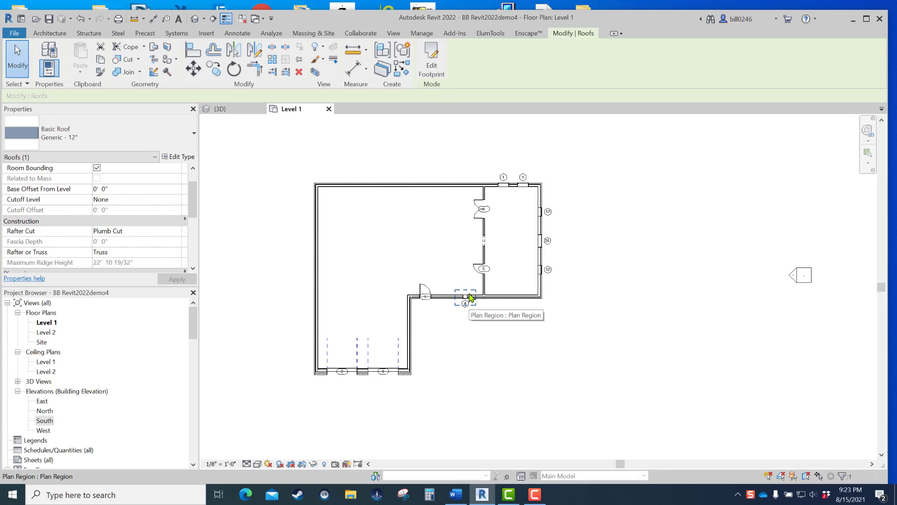
Step: View the new roof in the Level 2 floor plan and in the Site plan
{"action": "double_click", "coordinate": [41, 333]}
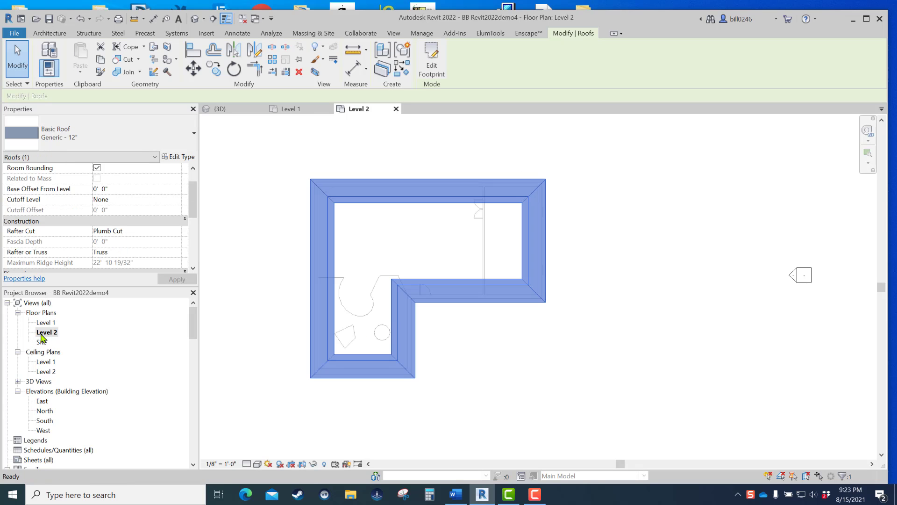
{"action": "middle_click_drag", "start_coordinate": [597, 396], "coordinate": [630, 393]}
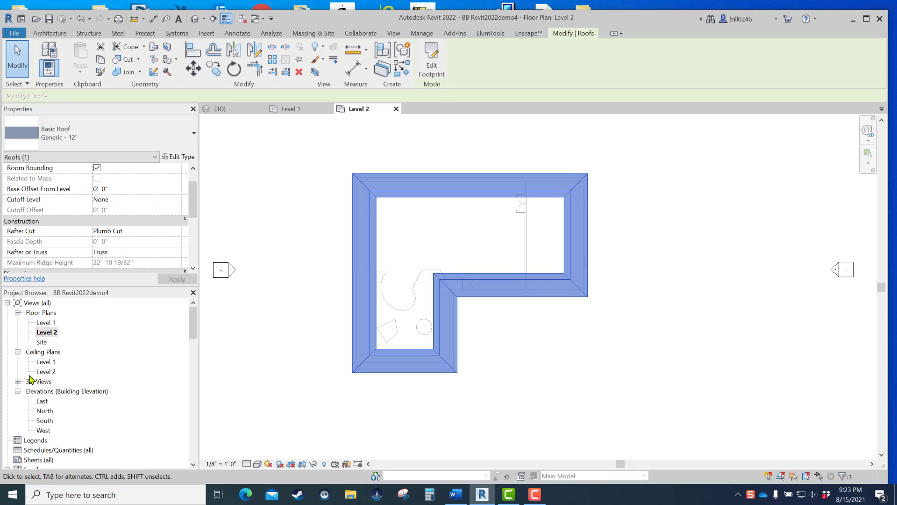
{"action": "left_click", "coordinate": [41, 342]}
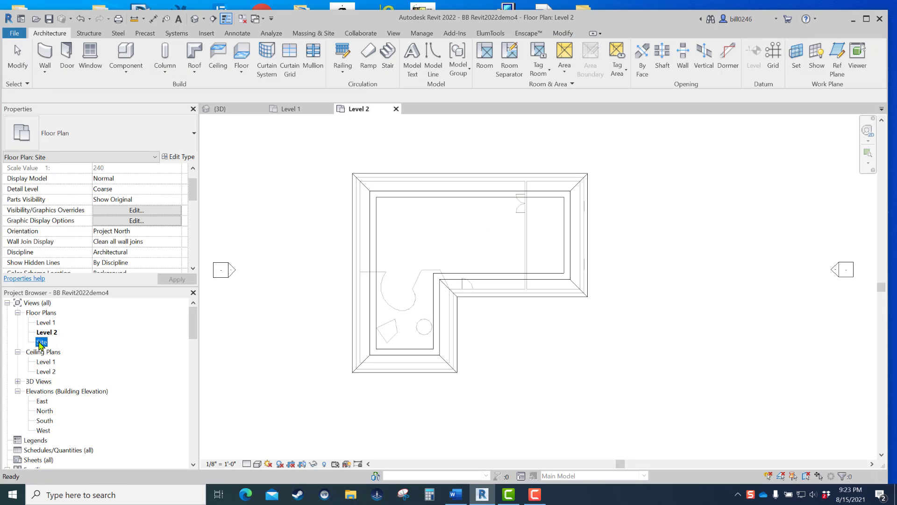
{"action": "double_click", "coordinate": [41, 343]}
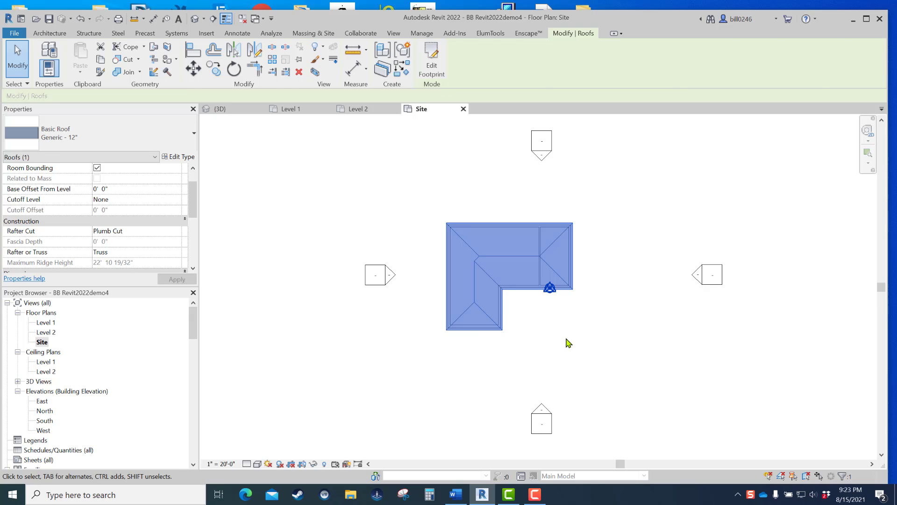
{"action": "scroll", "coordinate": [566, 339], "scroll_direction": "up", "scroll_amount": 2}
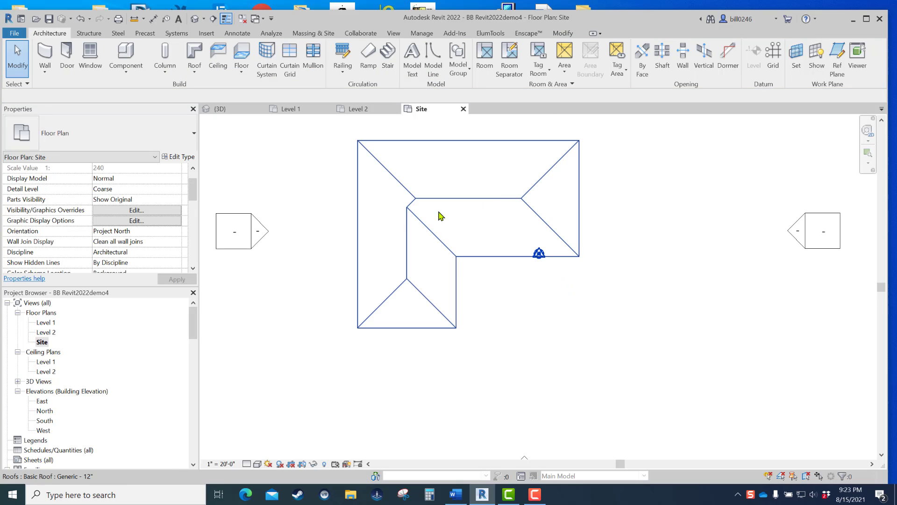
Step: Check the top and cut plane offsets in the Site plan's view range
{"action": "left_click_drag", "start_coordinate": [193, 195], "coordinate": [194, 230]}
{"action": "left_click", "coordinate": [136, 242]}
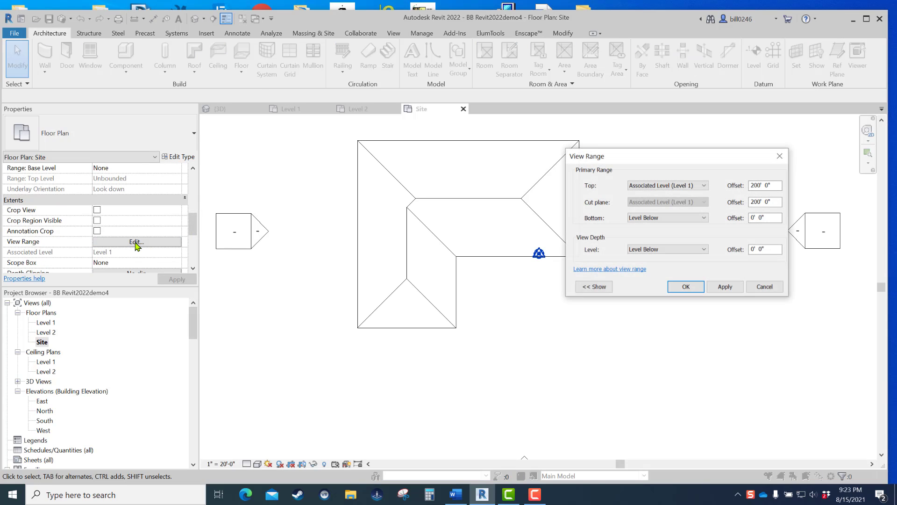
{"action": "left_click_drag", "start_coordinate": [774, 186], "coordinate": [743, 202]}
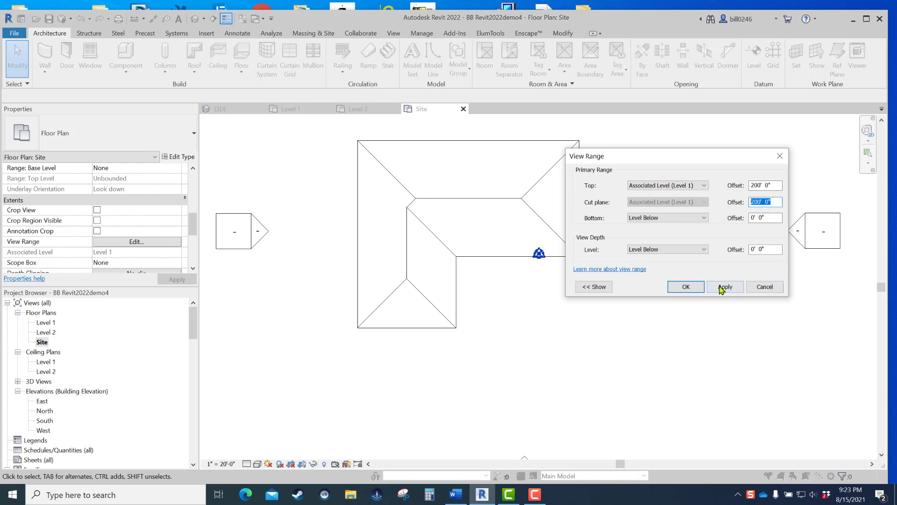
{"action": "left_click", "coordinate": [686, 287]}
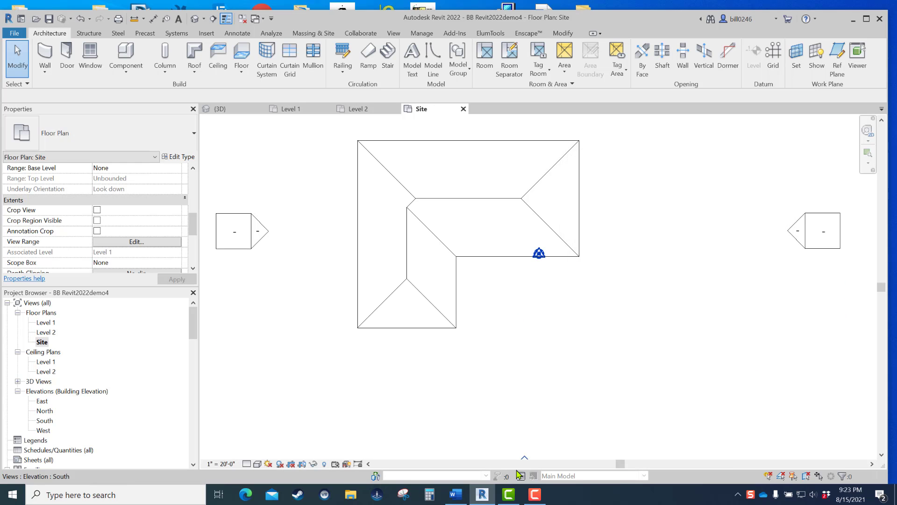
Step: Open the default 3D view and examine the hip roof over the whole building
{"action": "middle_click_drag", "start_coordinate": [458, 394], "coordinate": [558, 369]}
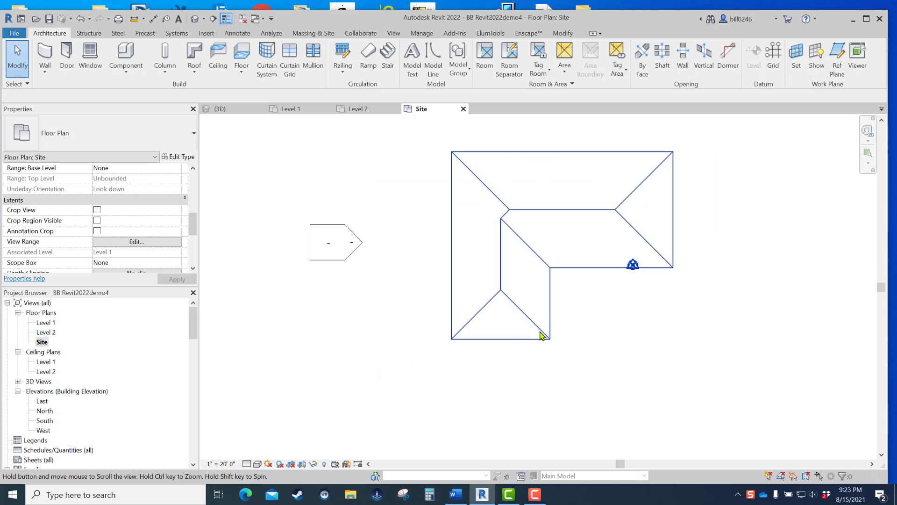
{"action": "left_click", "coordinate": [195, 19]}
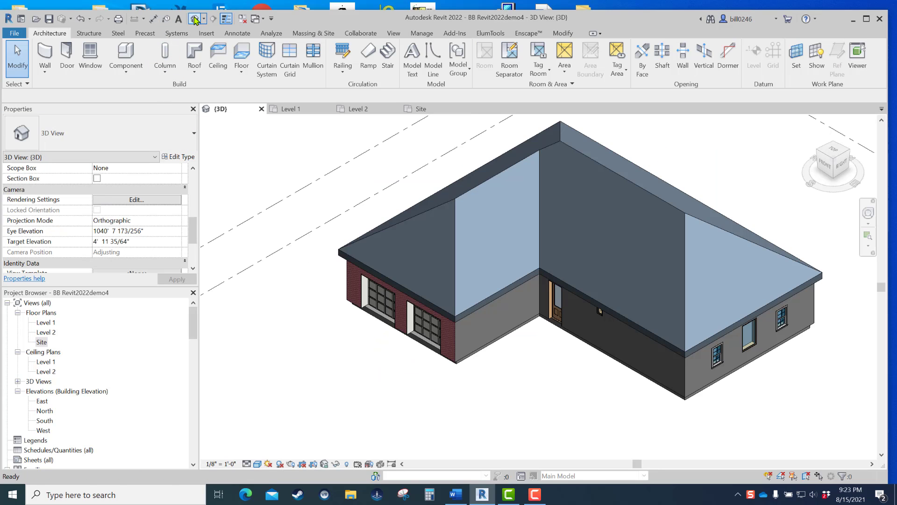
{"action": "scroll", "coordinate": [637, 408], "scroll_direction": "up", "scroll_amount": 3}
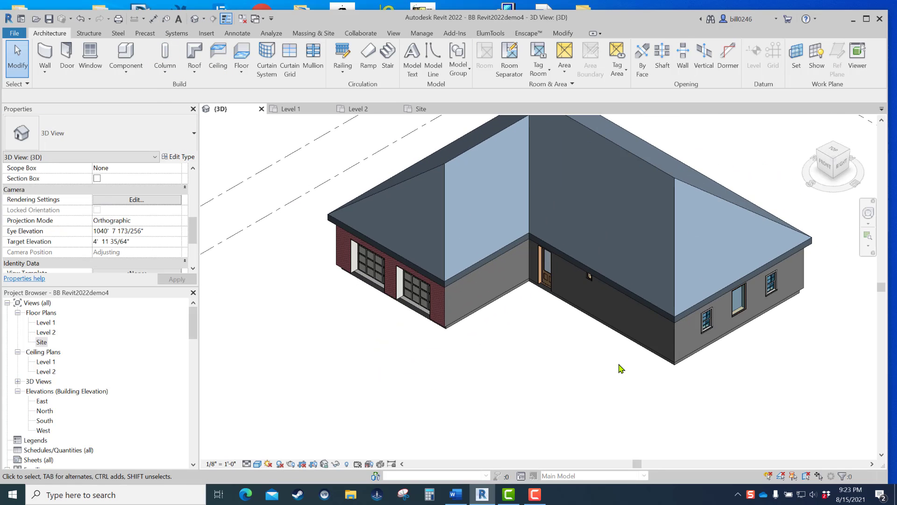
{"action": "middle_click_drag", "start_coordinate": [607, 371], "coordinate": [524, 433]}
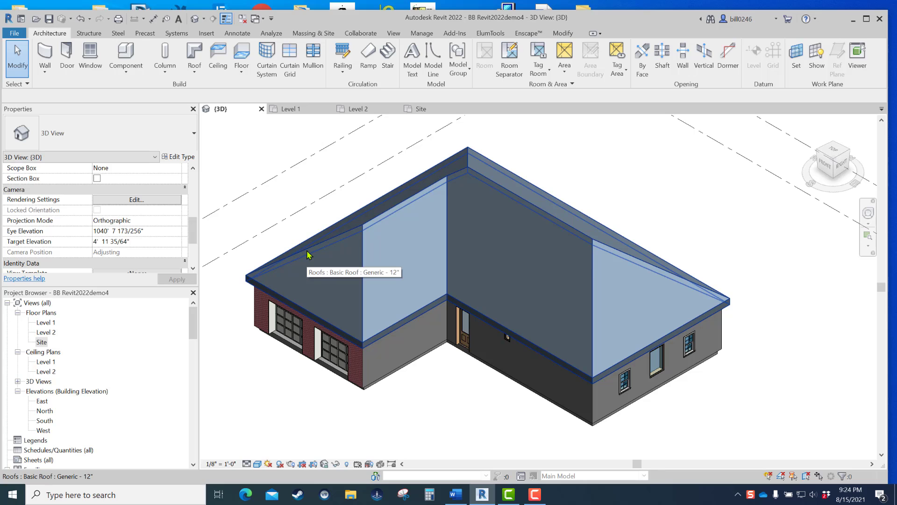
Step: Open the South elevation and check the roof's slope in its properties
{"action": "double_click", "coordinate": [45, 422]}
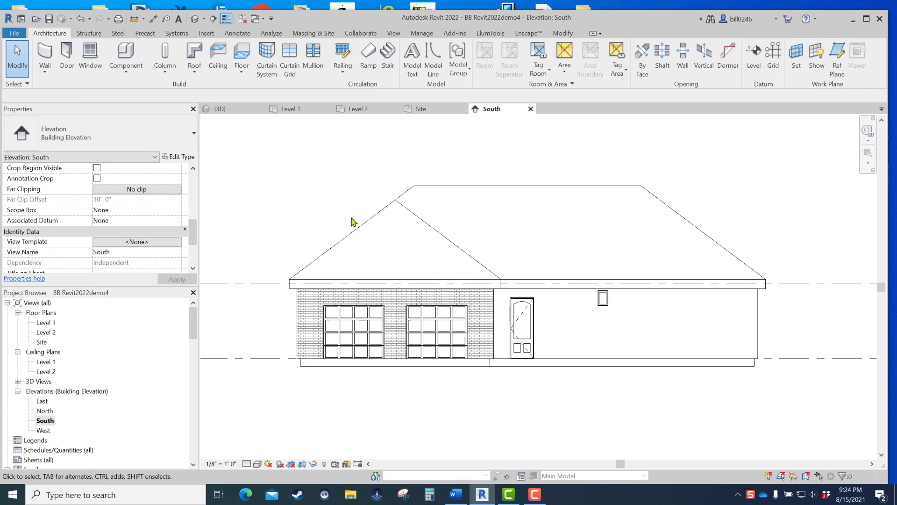
{"action": "left_click", "coordinate": [357, 236]}
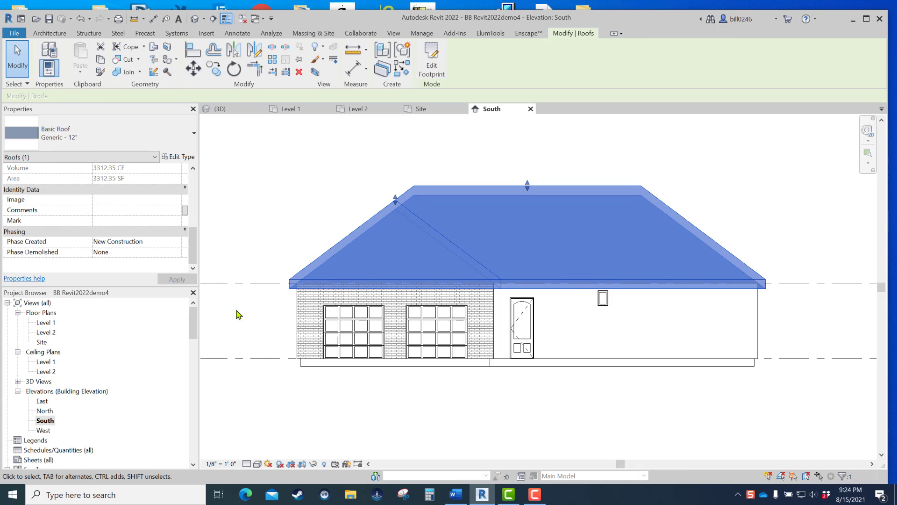
{"action": "left_click_drag", "start_coordinate": [193, 250], "coordinate": [194, 229]}
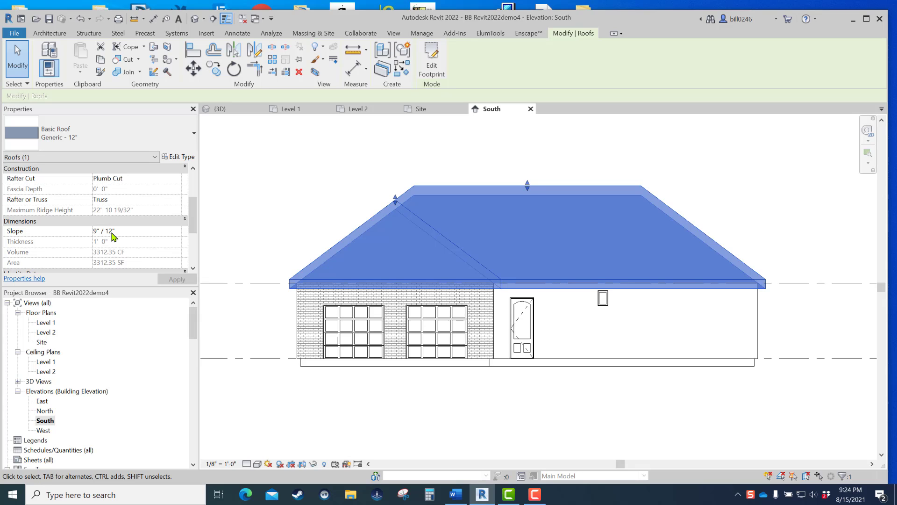
{"action": "left_click", "coordinate": [340, 167]}
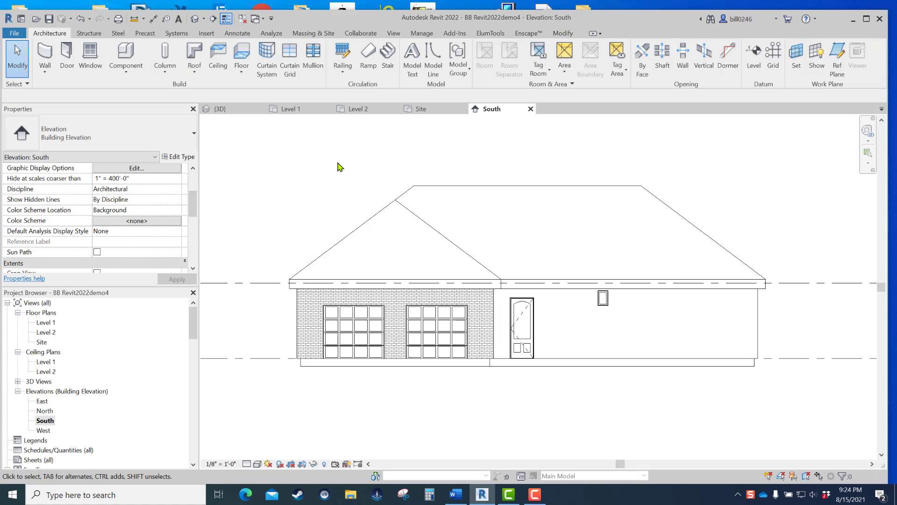
Step: Set the hip roof's slope to 4" / 12" in the South elevation
{"action": "left_click", "coordinate": [362, 234]}
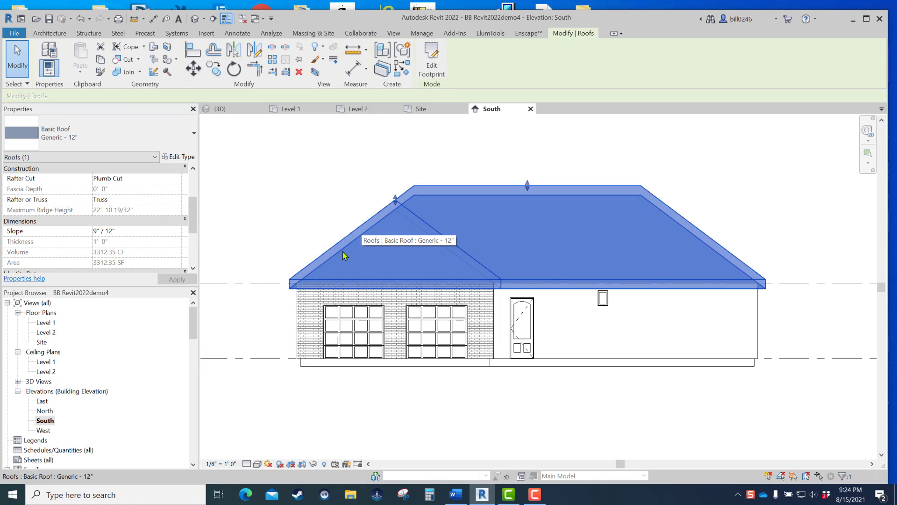
{"action": "left_click", "coordinate": [136, 231]}
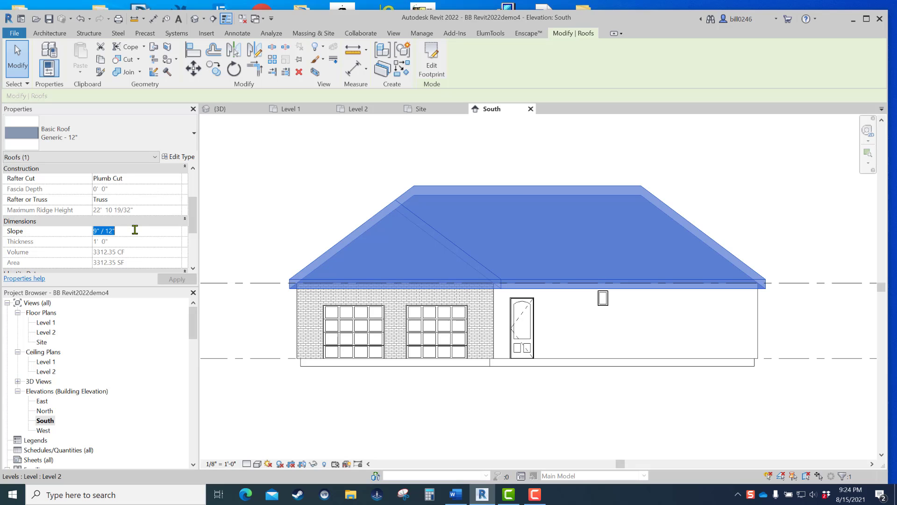
{"action": "type", "text": "4"}
{"action": "key", "text": "Return"}
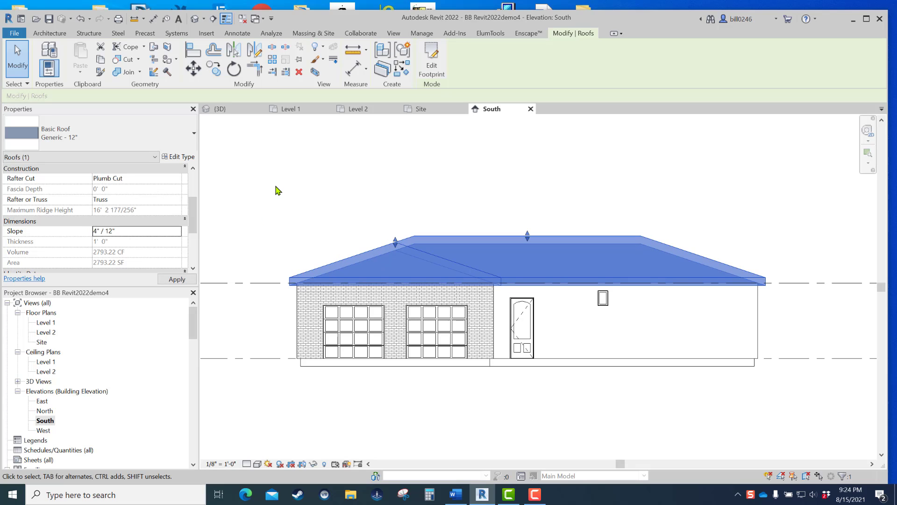
Step: Try a very shallow roof slope of 1" / 12" and a steep one of 16" / 12"
{"action": "left_click", "coordinate": [147, 231]}
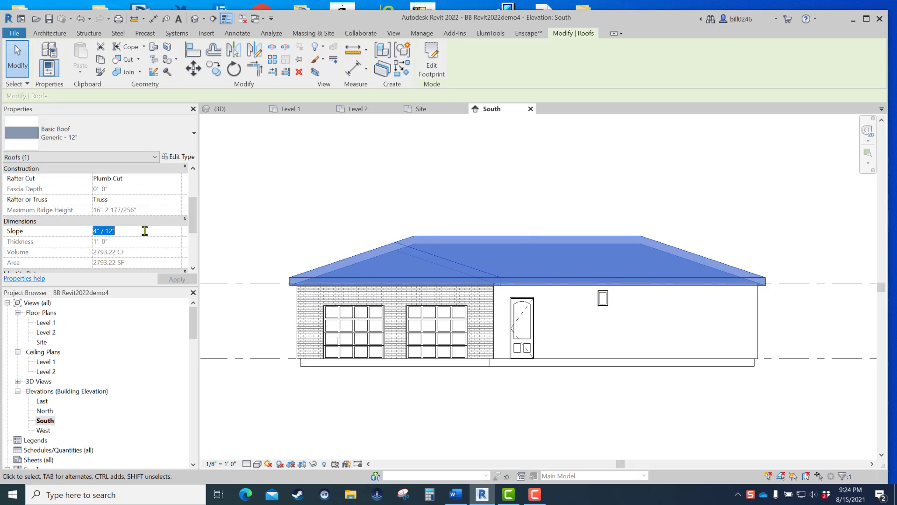
{"action": "type", "text": "1"}
{"action": "key", "text": "Return"}
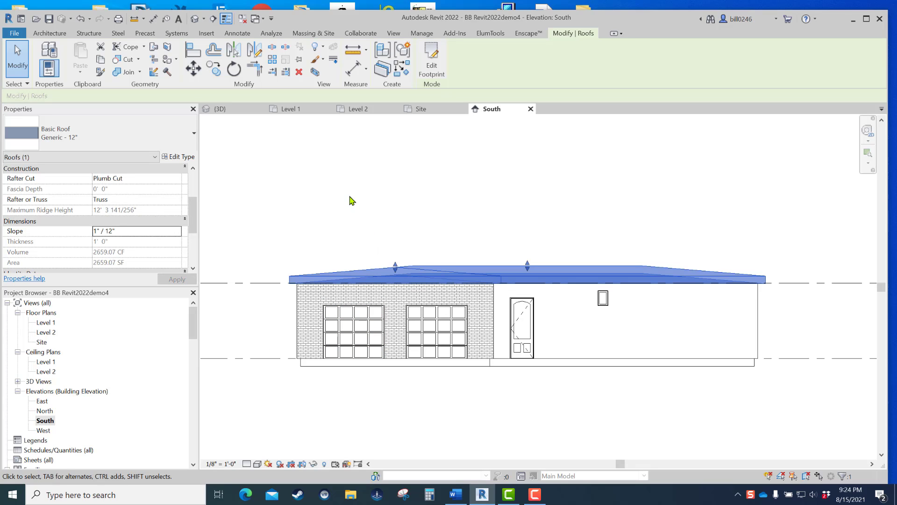
{"action": "left_click", "coordinate": [129, 234]}
{"action": "type", "text": "16"}
{"action": "key", "text": "Return"}
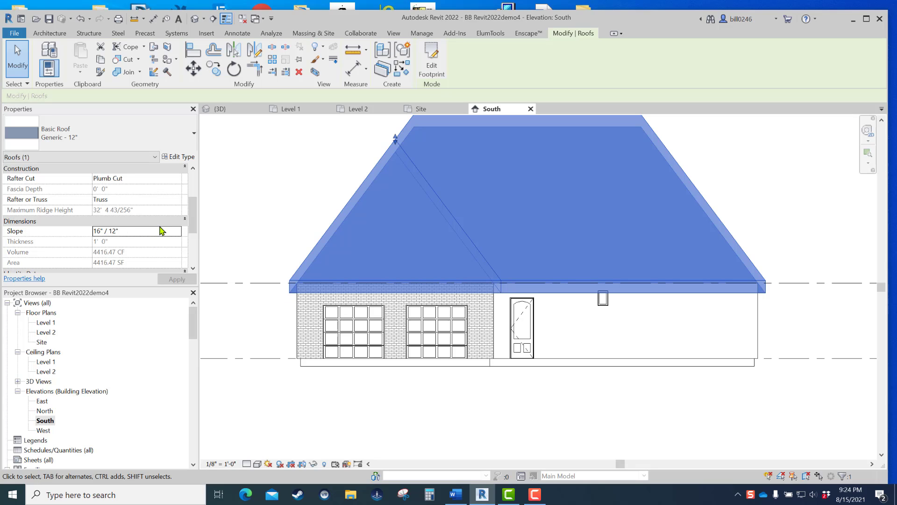
Step: Return the roof's slope to 4" / 12"
{"action": "left_click", "coordinate": [151, 232]}
{"action": "type", "text": "4"}
{"action": "key", "text": "Return"}
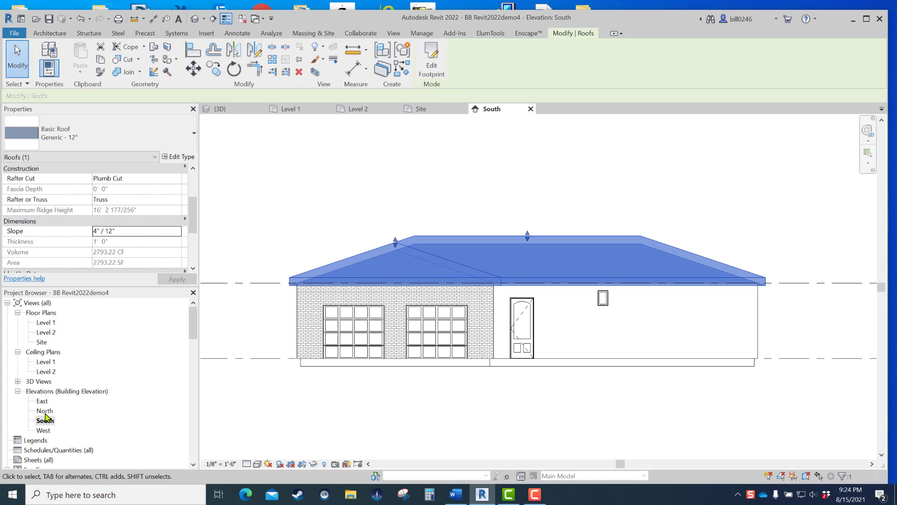
Step: Open the East elevation and try a roof slope of 9" / 12"
{"action": "double_click", "coordinate": [42, 401]}
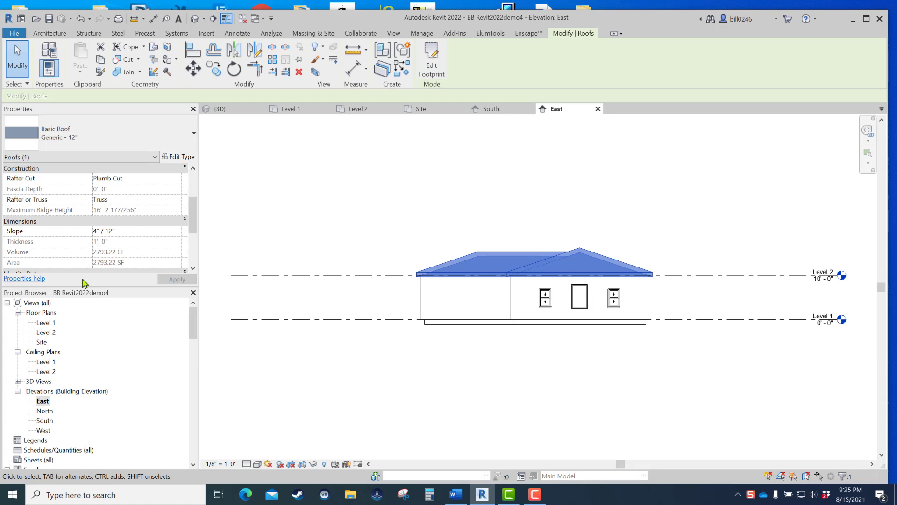
{"action": "left_click", "coordinate": [134, 229]}
{"action": "type", "text": "9"}
{"action": "key", "text": "Return"}
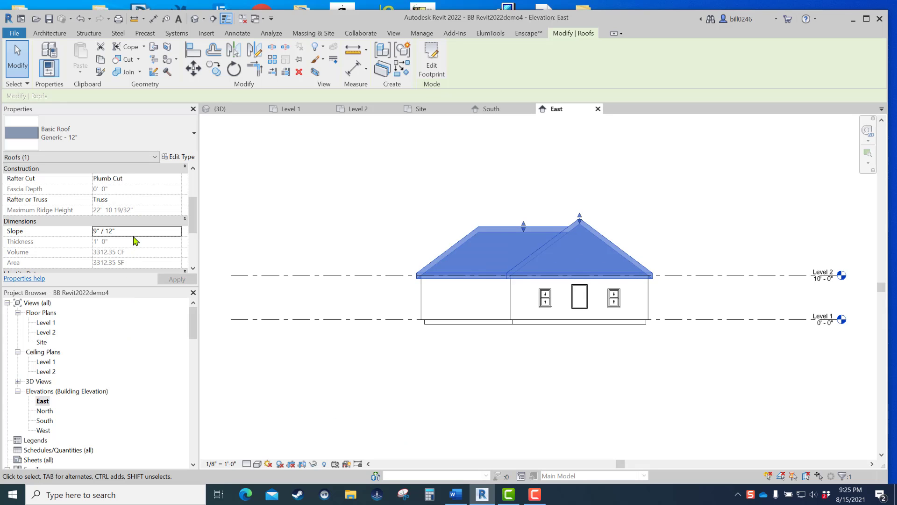
Step: Set the roof's slope back to 4" / 12" in the East elevation and clear the selection
{"action": "left_click", "coordinate": [134, 235]}
{"action": "type", "text": "4"}
{"action": "key", "text": "Return"}
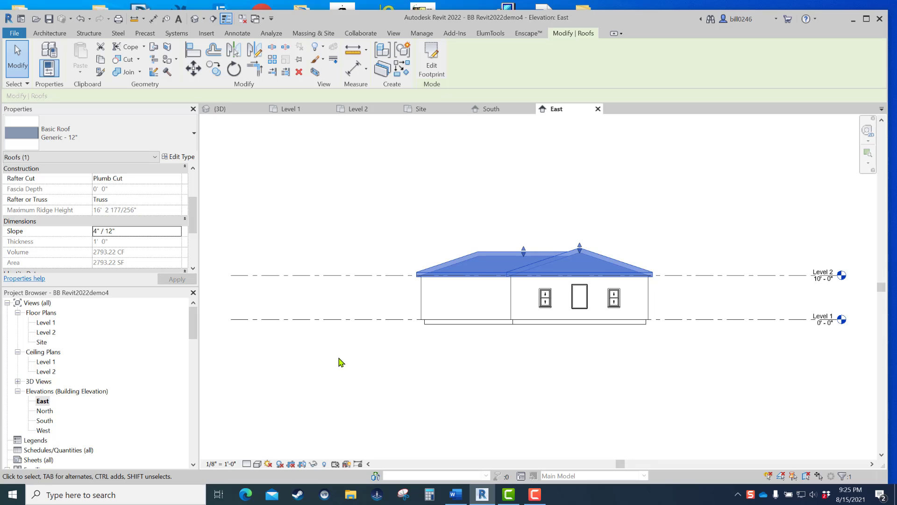
{"action": "key", "text": "Escape"}
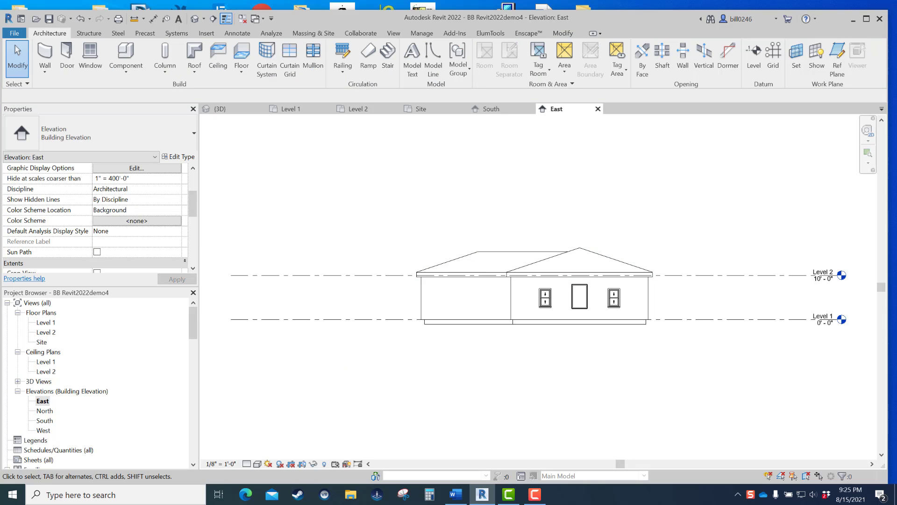
Step: Change the roof's type to Wood Rafter 8" - Asphalt Shingle - Insulated
{"action": "left_click", "coordinate": [550, 265]}
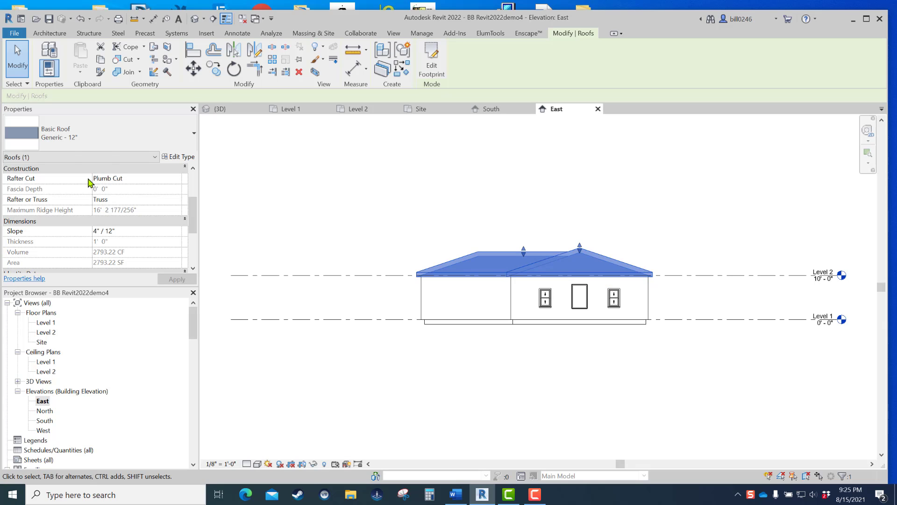
{"action": "left_click", "coordinate": [98, 141]}
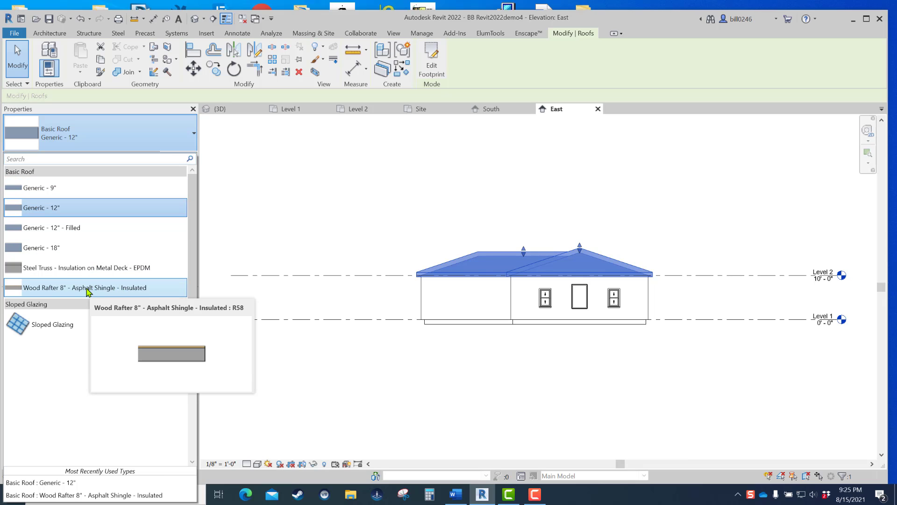
{"action": "left_click", "coordinate": [42, 287]}
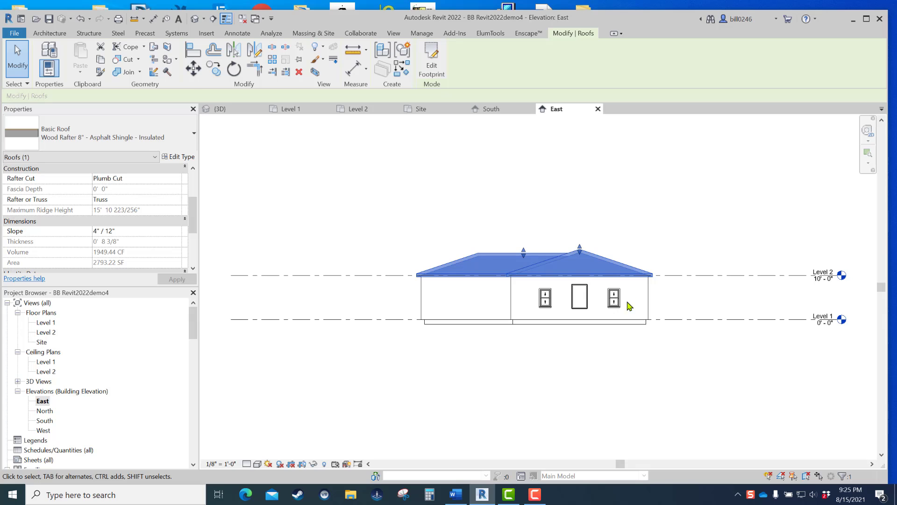
{"action": "left_click", "coordinate": [498, 410]}
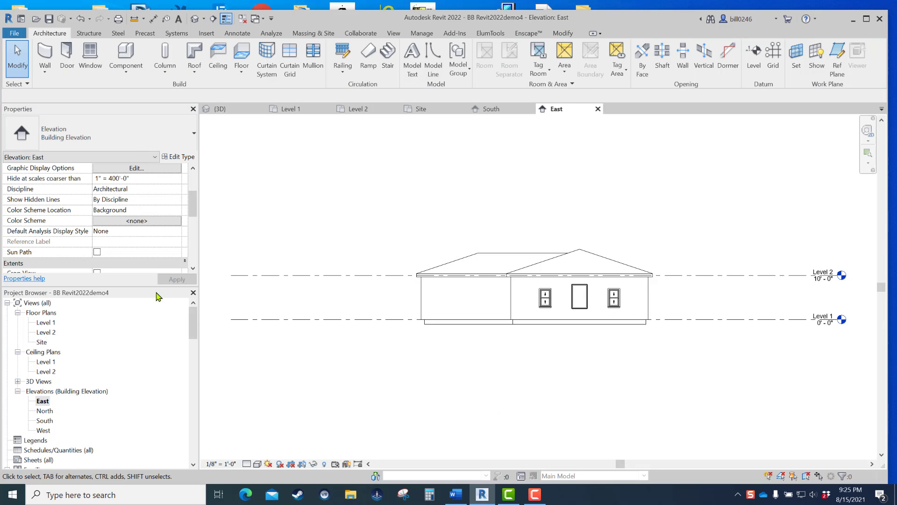
Step: Open the default 3D view in the Realistic visual style and examine the roof's shingle texture up close
{"action": "left_click", "coordinate": [213, 19]}
{"action": "scroll", "coordinate": [287, 376], "scroll_direction": "up", "scroll_amount": 6}
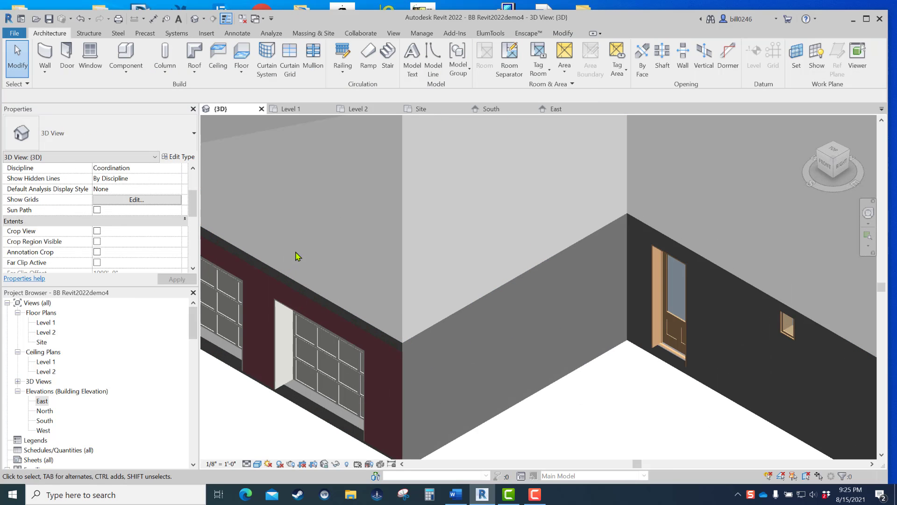
{"action": "left_click", "coordinate": [257, 464]}
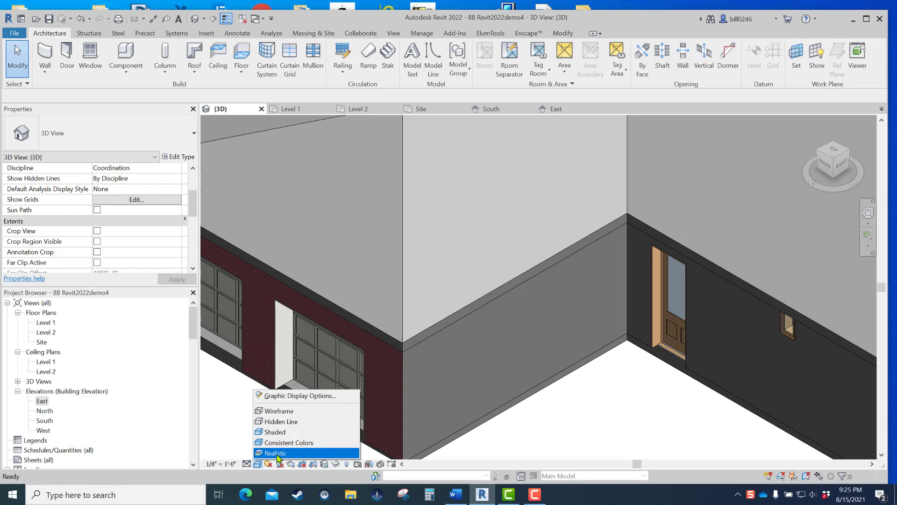
{"action": "left_click", "coordinate": [275, 453]}
{"action": "scroll", "coordinate": [430, 276], "scroll_direction": "up", "scroll_amount": 5}
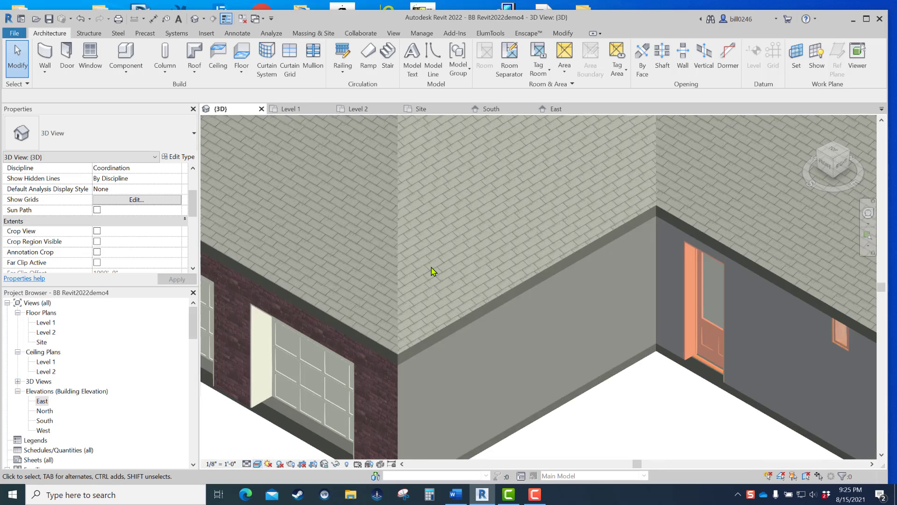
{"action": "scroll", "coordinate": [430, 277], "scroll_direction": "up", "scroll_amount": 4}
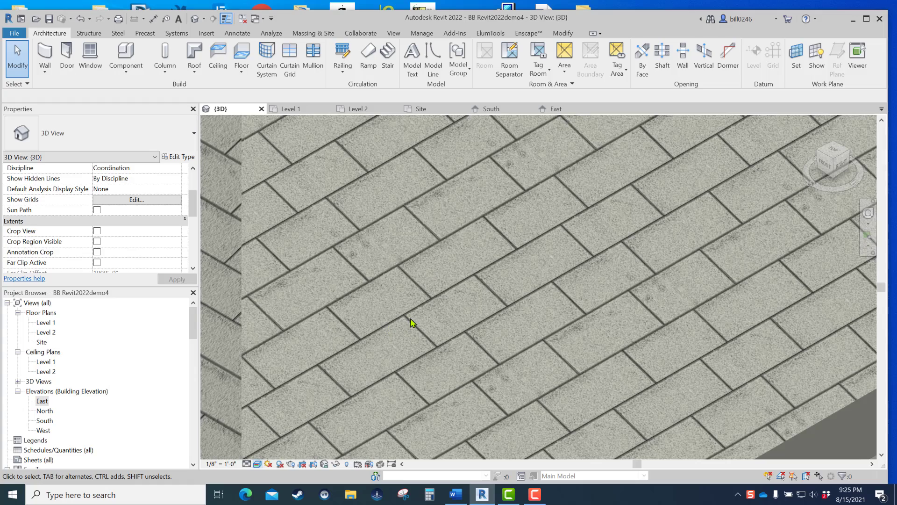
{"action": "scroll", "coordinate": [411, 323], "scroll_direction": "up", "scroll_amount": 2}
{"action": "scroll", "coordinate": [411, 323], "scroll_direction": "down", "scroll_amount": 8}
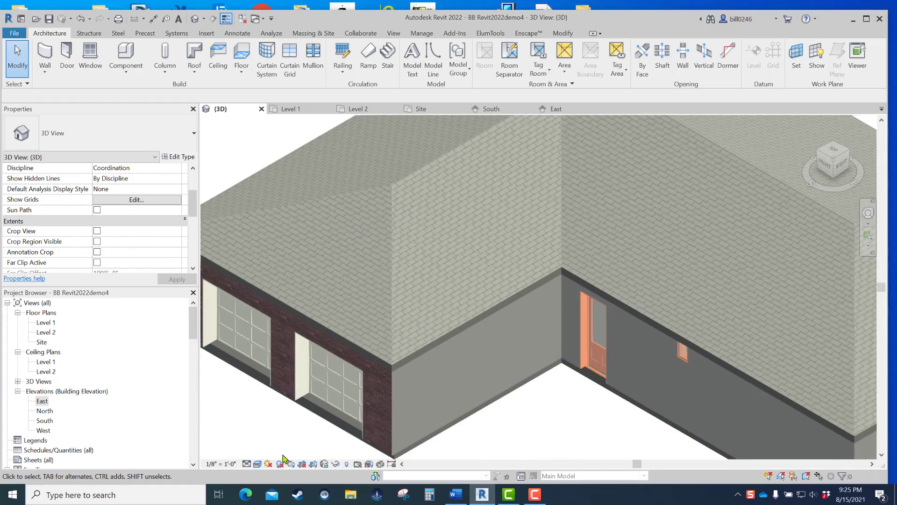
Step: Switch the 3D view to the Shaded visual style and show the whole house
{"action": "left_click", "coordinate": [257, 463]}
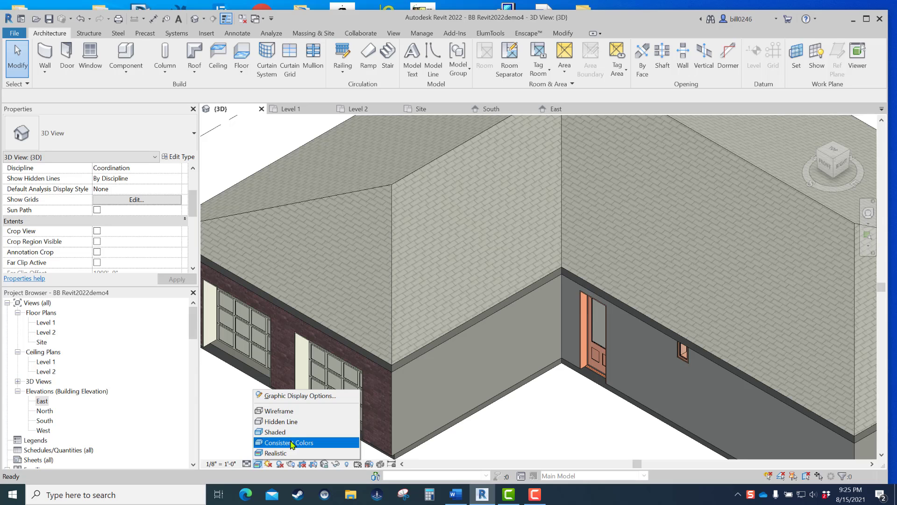
{"action": "left_click", "coordinate": [280, 431]}
{"action": "scroll", "coordinate": [420, 327], "scroll_direction": "down", "scroll_amount": 5}
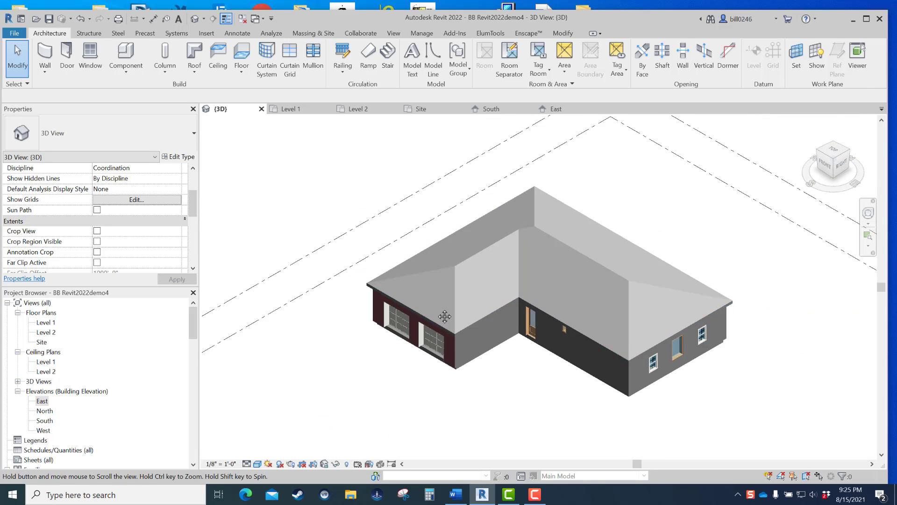
{"action": "middle_click_drag", "start_coordinate": [445, 317], "coordinate": [416, 310]}
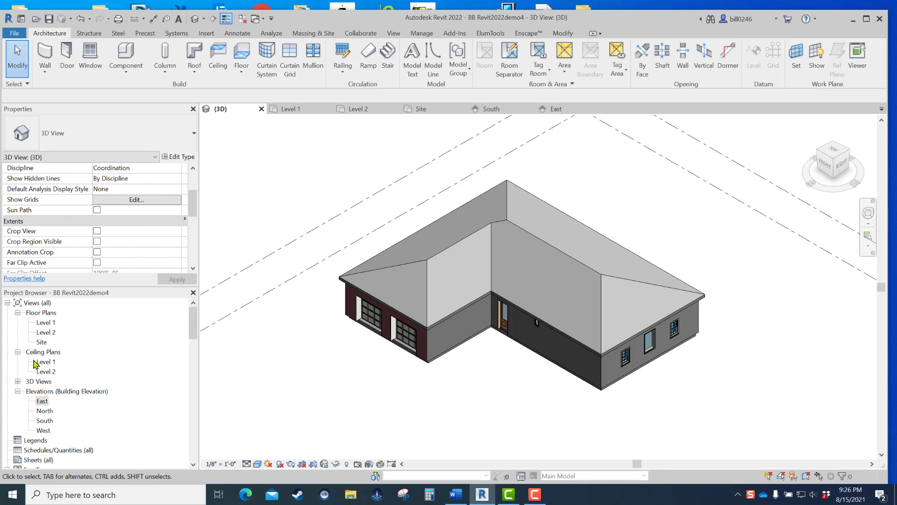
Step: Examine the roof in the Level 2 floor plan and in the Site plan
{"action": "double_click", "coordinate": [46, 333]}
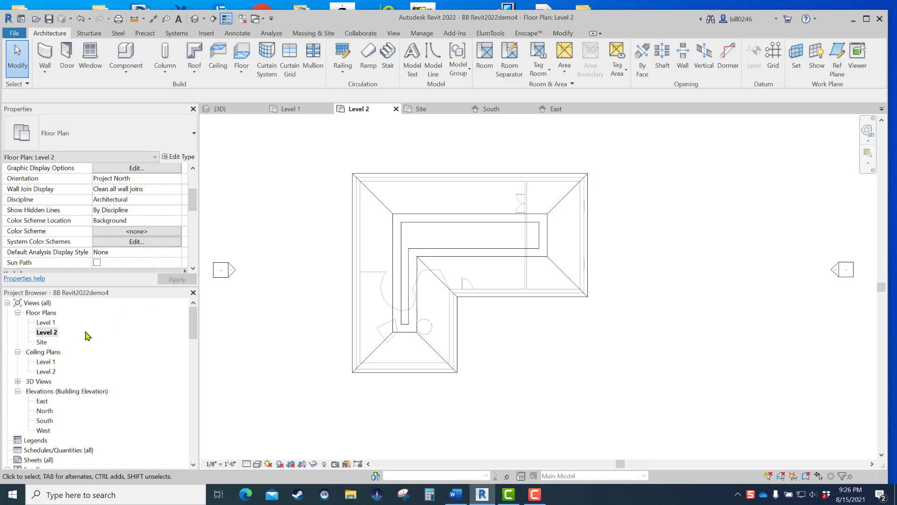
{"action": "double_click", "coordinate": [41, 342]}
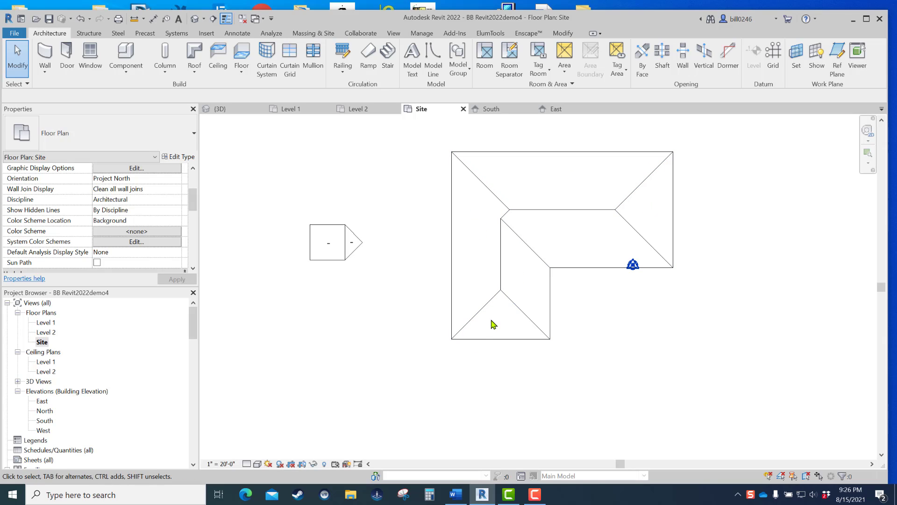
{"action": "key", "text": "ctrl"}
{"action": "key", "text": "ctrl"}
{"action": "key", "text": "ctrl"}
Step: Open the default 3D view and examine the hip roof from a low angle facing the garage front
{"action": "left_click", "coordinate": [195, 19]}
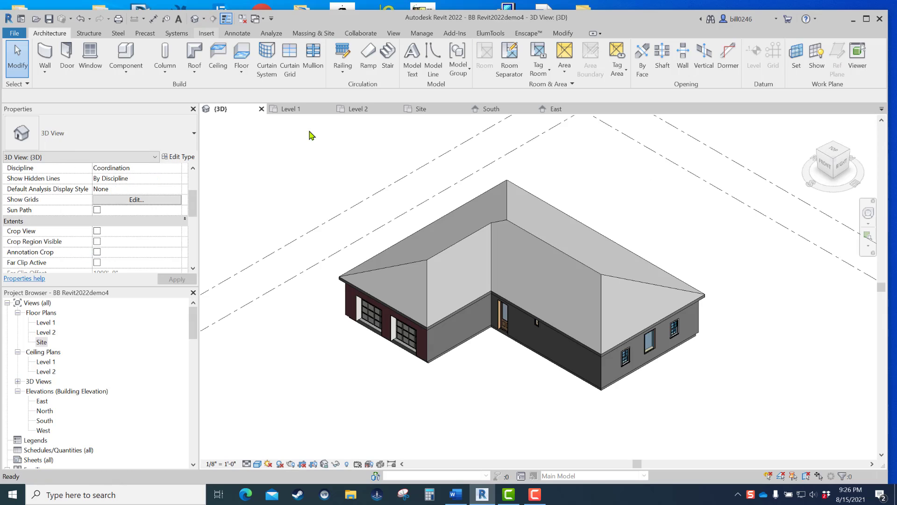
{"action": "scroll", "coordinate": [666, 358], "scroll_direction": "up", "scroll_amount": 3}
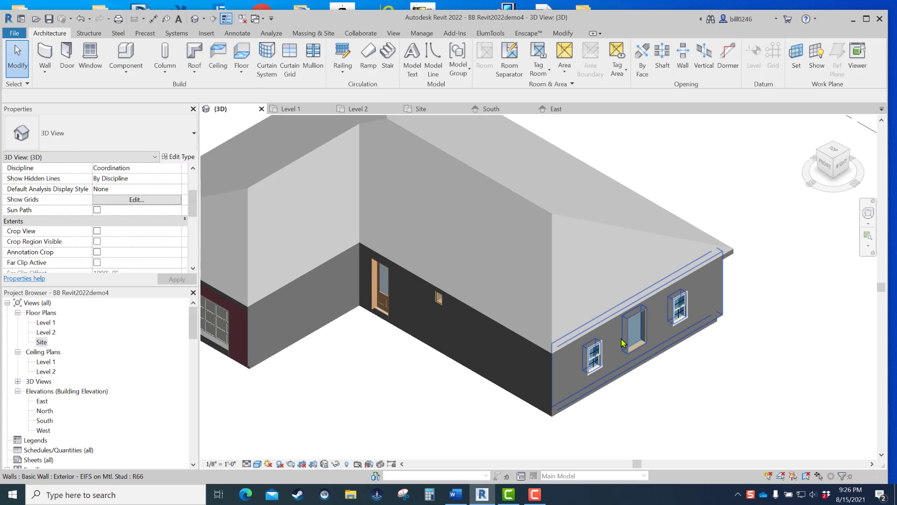
{"action": "left_click", "coordinate": [867, 215]}
{"action": "mouse_move", "coordinate": [848, 239]}
{"action": "left_mouse_down"}
{"action": "mouse_move", "coordinate": [857, 237]}
{"action": "mouse_move", "coordinate": [224, 203]}
{"action": "mouse_move", "coordinate": [250, 213]}
{"action": "left_mouse_up"}
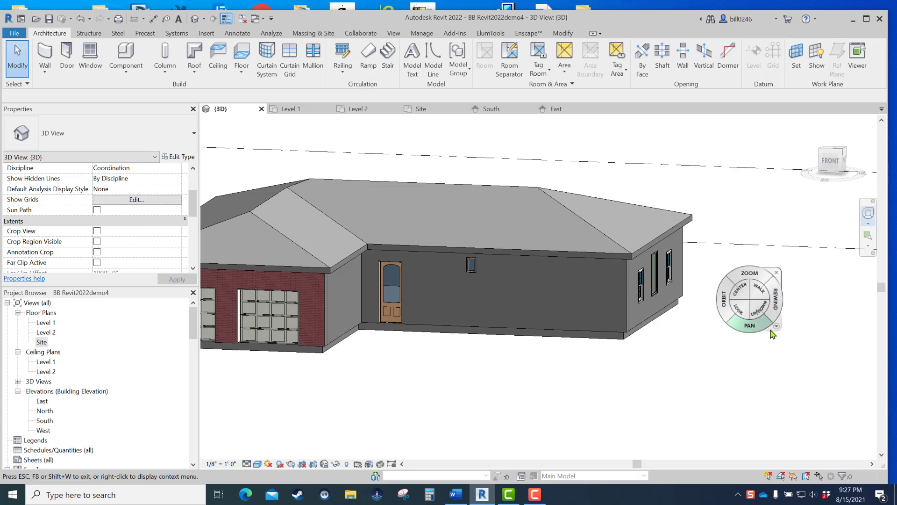
{"action": "key", "text": "Escape"}
{"action": "scroll", "coordinate": [476, 360], "scroll_direction": "down", "scroll_amount": 2}
{"action": "middle_click_drag", "start_coordinate": [476, 360], "coordinate": [487, 398]}
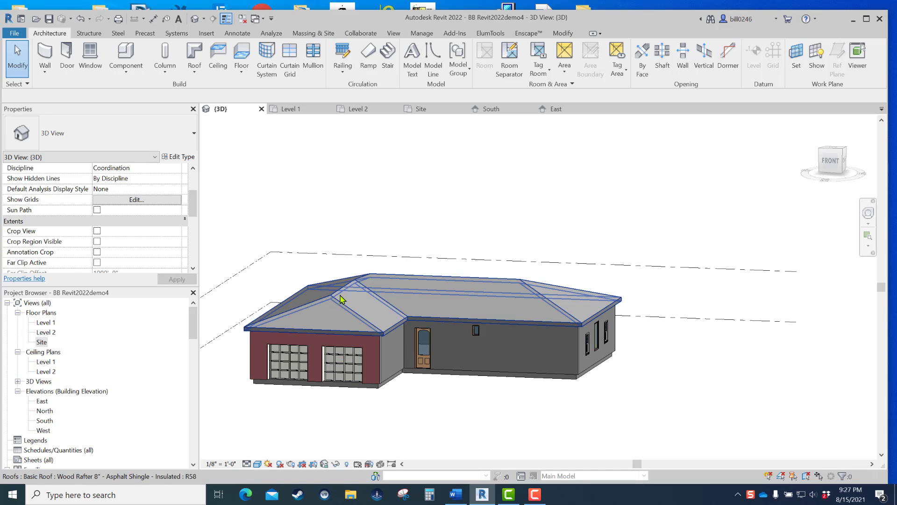
{"action": "left_click", "coordinate": [322, 319]}
{"action": "left_click", "coordinate": [817, 330]}
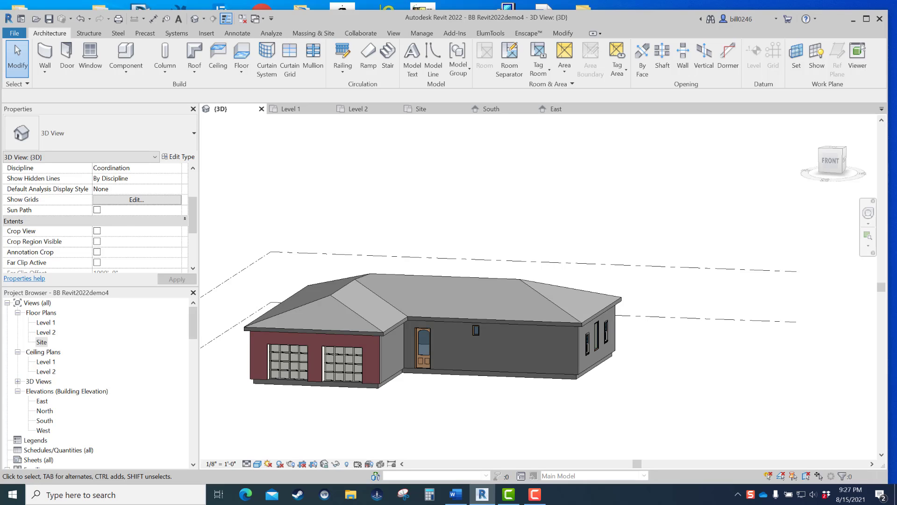
Step: Open the Site plan and start editing the roof's footprint
{"action": "double_click", "coordinate": [41, 341]}
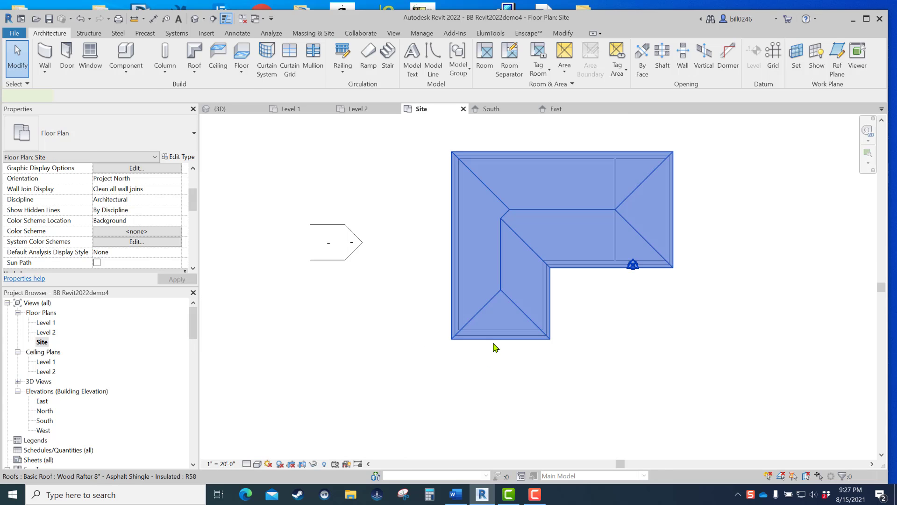
{"action": "left_click", "coordinate": [495, 341]}
{"action": "left_click", "coordinate": [430, 63]}
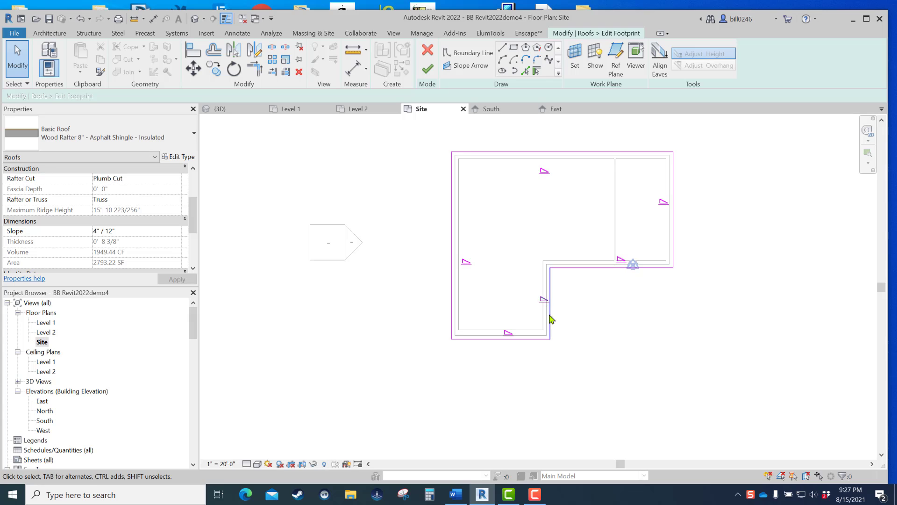
Step: Check the slope and overhang settings of the footprint lines at the inner corner and along the east side
{"action": "left_click", "coordinate": [541, 296]}
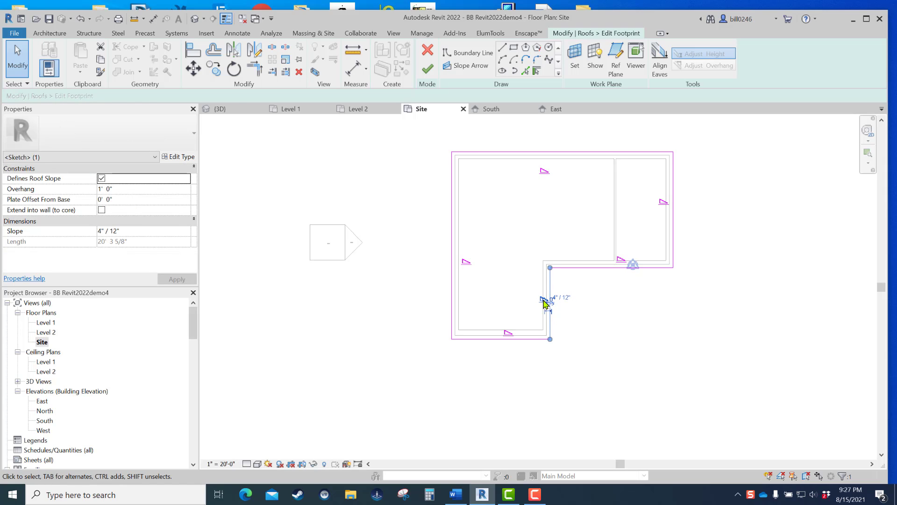
{"action": "left_click", "coordinate": [600, 268]}
{"action": "left_click", "coordinate": [673, 221]}
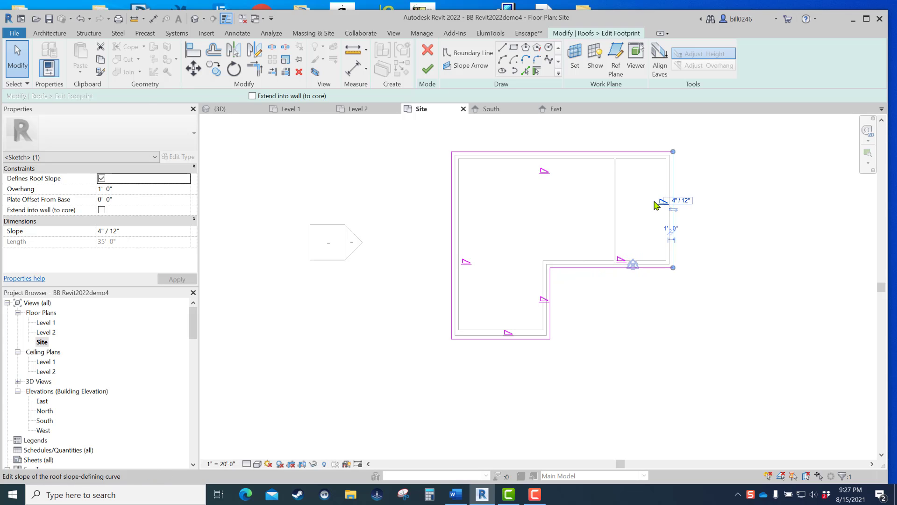
{"action": "left_click", "coordinate": [711, 205]}
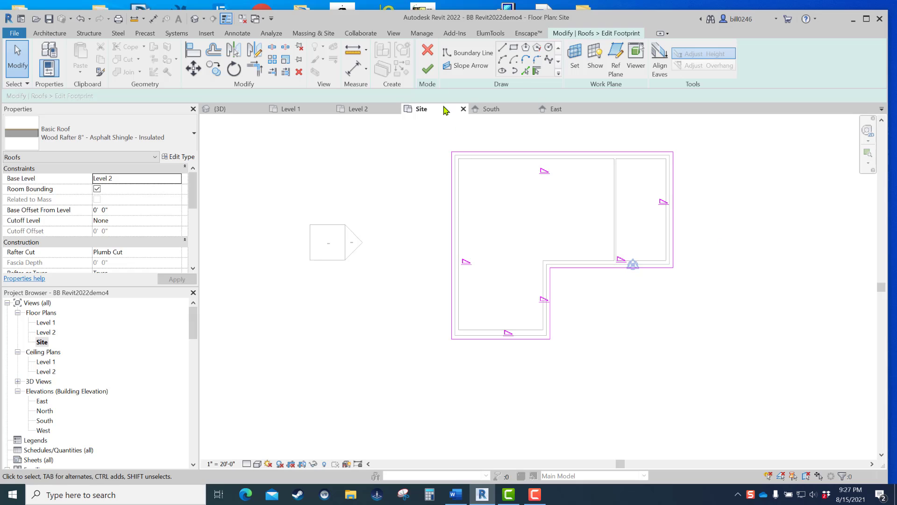
Step: Finish the roof footprint edit and examine the hip roof in the Site plan
{"action": "left_click", "coordinate": [427, 69]}
{"action": "left_click", "coordinate": [758, 268]}
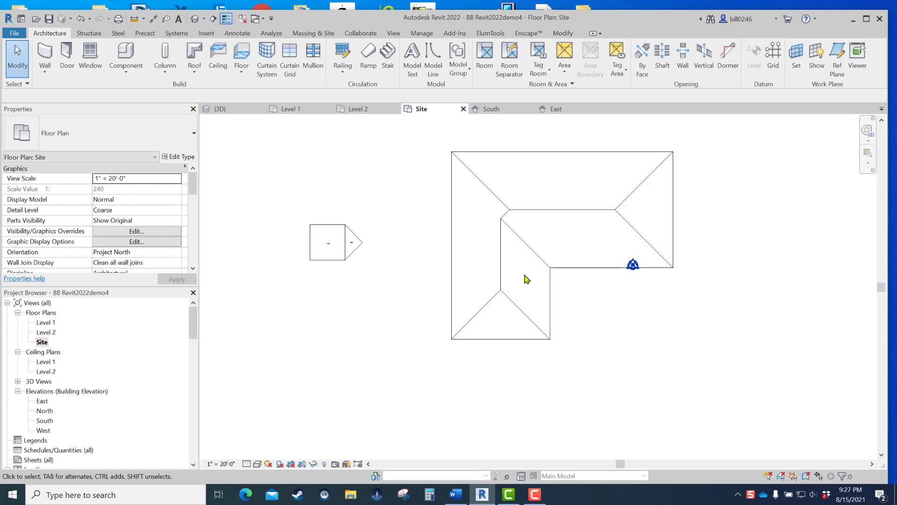
{"action": "scroll", "coordinate": [649, 323], "scroll_direction": "down", "scroll_amount": 2}
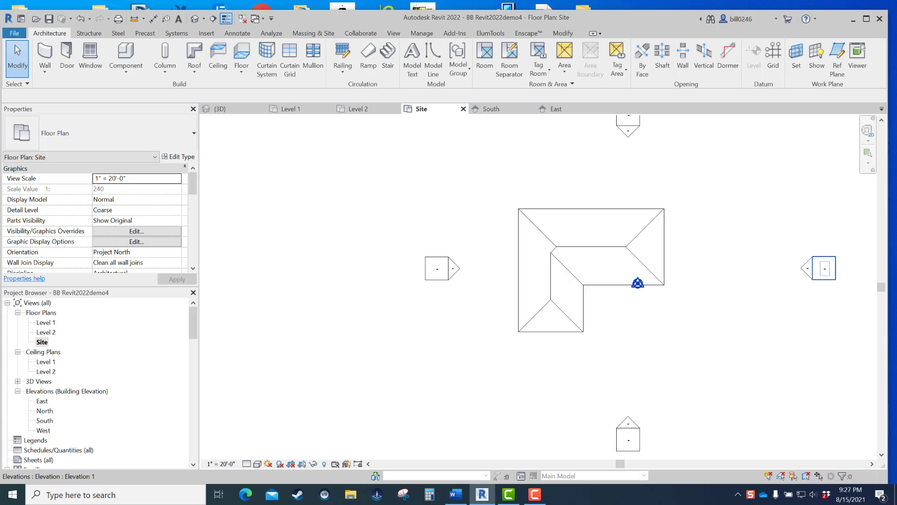
{"action": "left_click", "coordinate": [41, 342]}
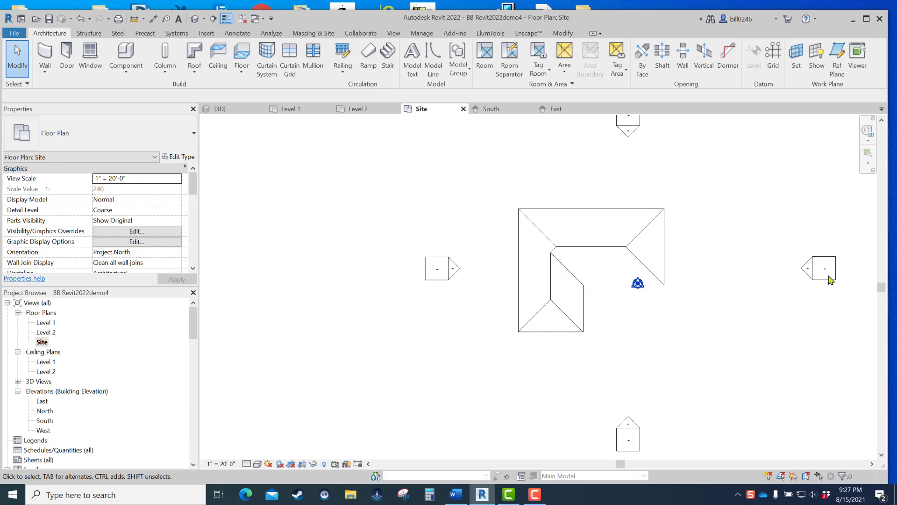
{"action": "scroll", "coordinate": [701, 254], "scroll_direction": "up", "scroll_amount": 2}
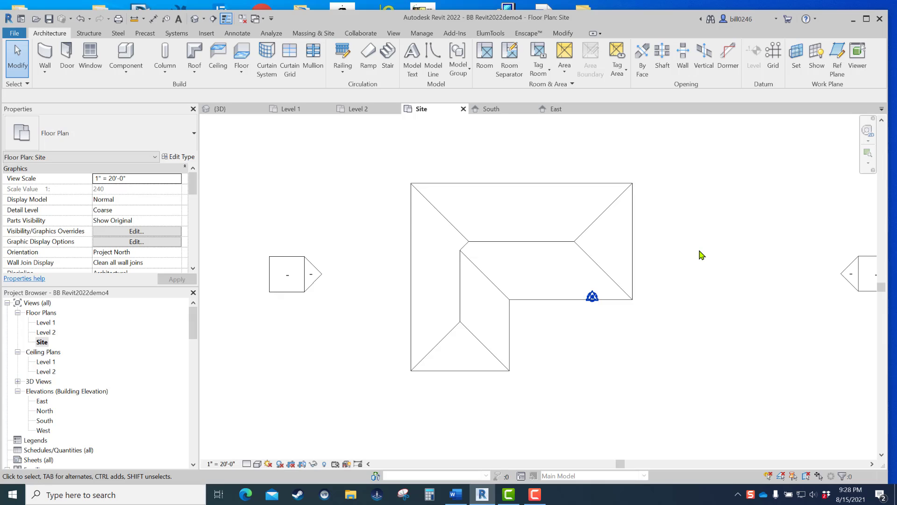
Step: Edit the roof's footprint so that the east edge no longer defines a slope, and finish the edit
{"action": "left_click", "coordinate": [634, 238]}
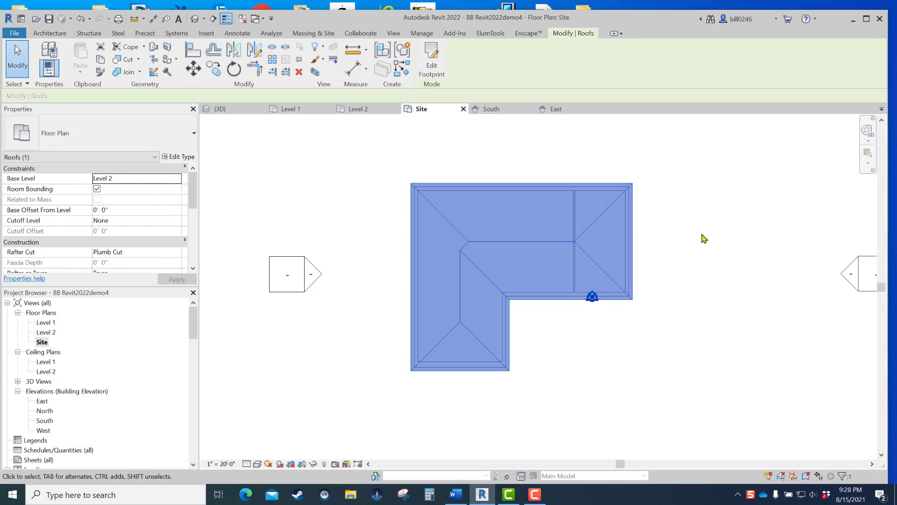
{"action": "left_click", "coordinate": [433, 62]}
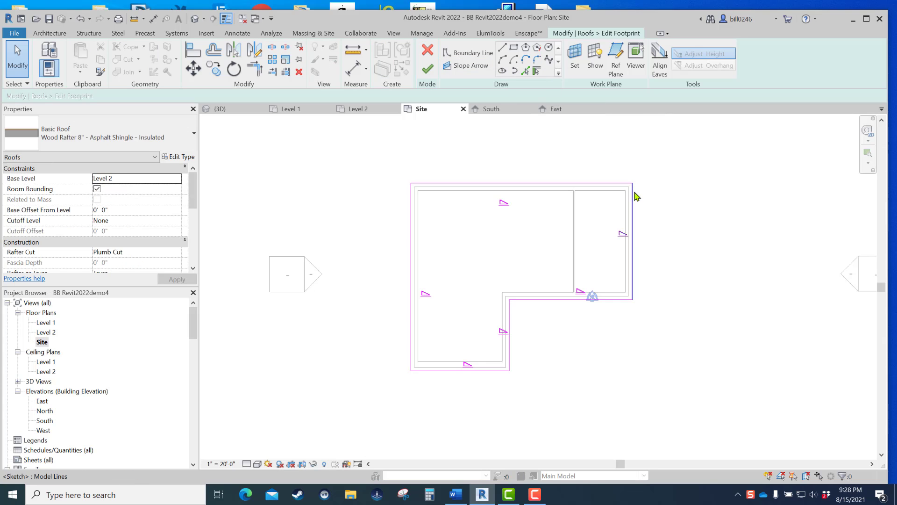
{"action": "left_click", "coordinate": [633, 215]}
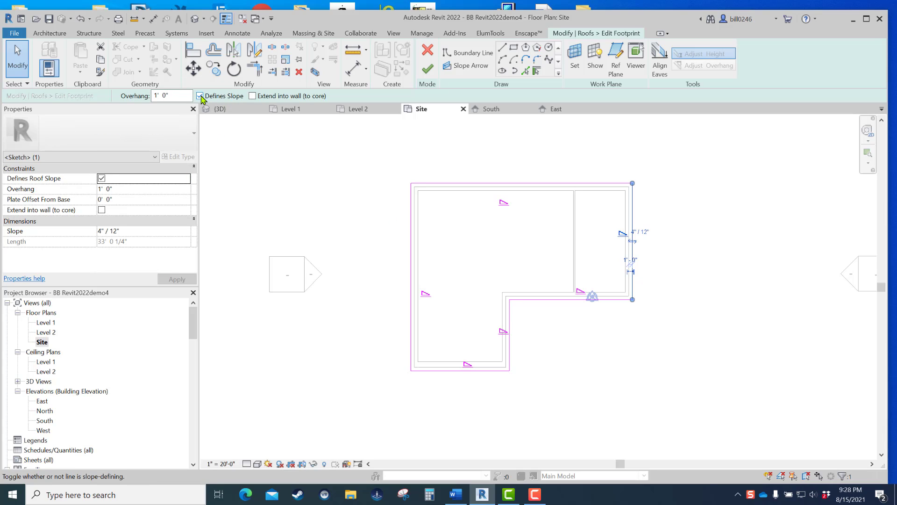
{"action": "left_click", "coordinate": [660, 214]}
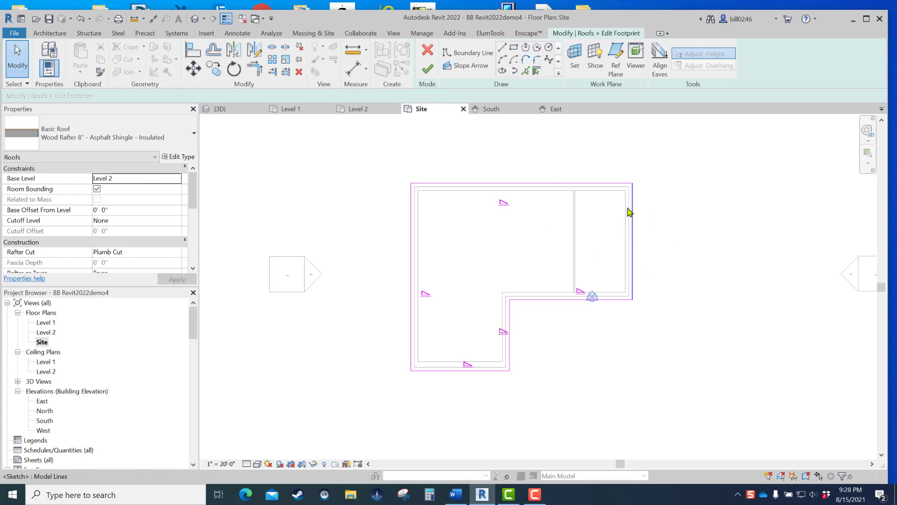
{"action": "left_click", "coordinate": [427, 70]}
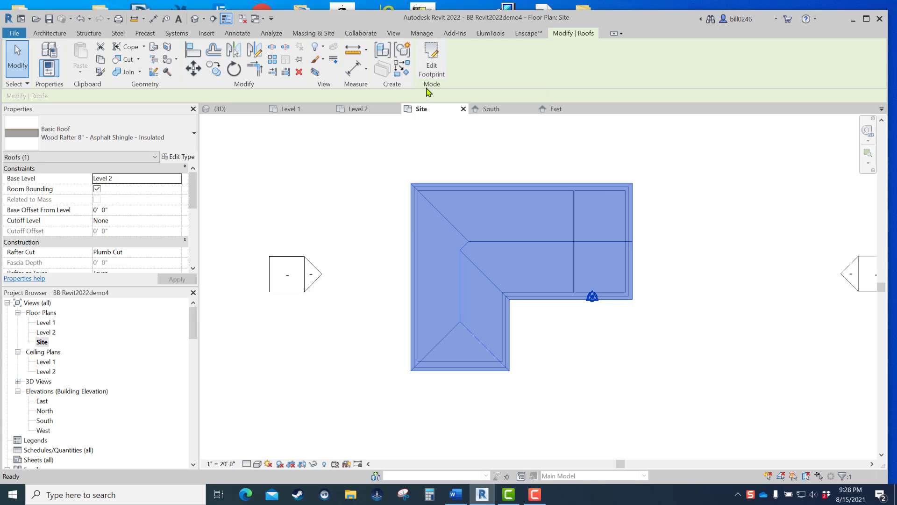
Step: In the default 3D view, attach the top of the east end wall to the roof to close the gable
{"action": "left_click", "coordinate": [195, 18]}
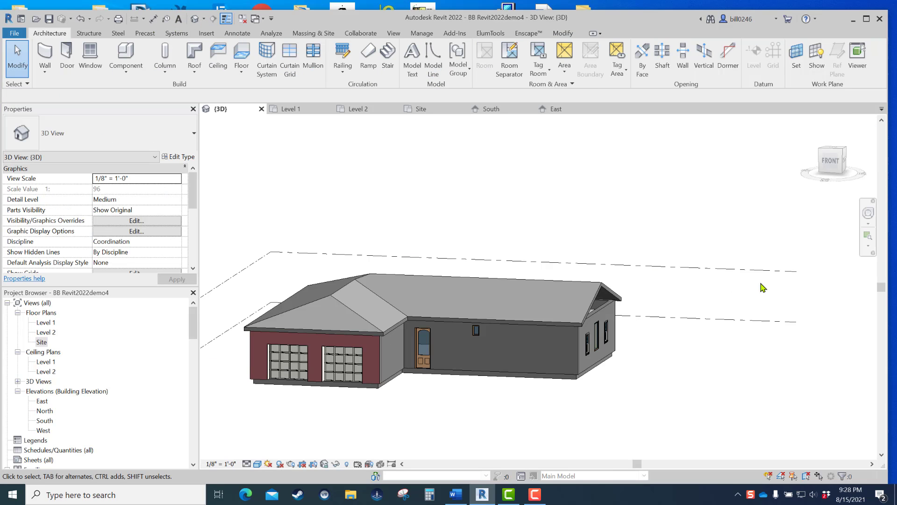
{"action": "left_click", "coordinate": [868, 212]}
{"action": "left_click_drag", "start_coordinate": [855, 243], "coordinate": [742, 254]}
{"action": "scroll", "coordinate": [579, 341], "scroll_direction": "up", "scroll_amount": 5}
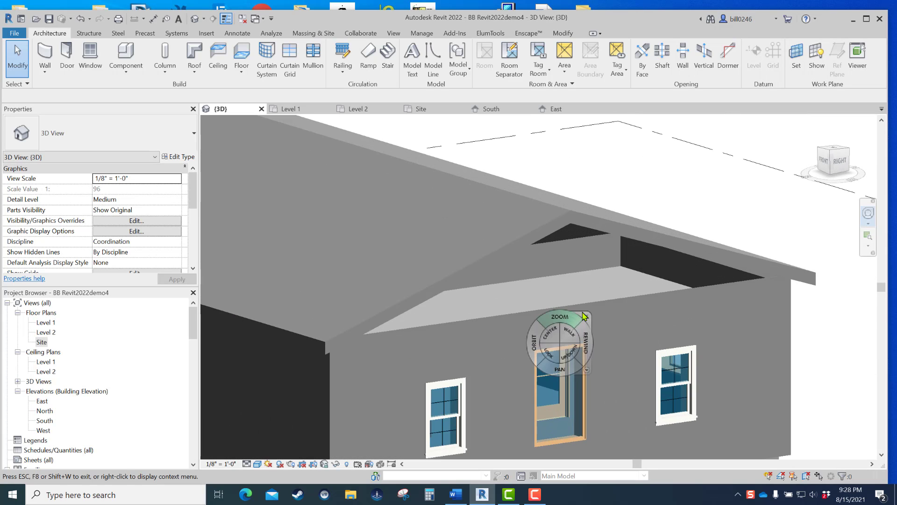
{"action": "key", "text": "Escape"}
{"action": "left_click", "coordinate": [595, 300]}
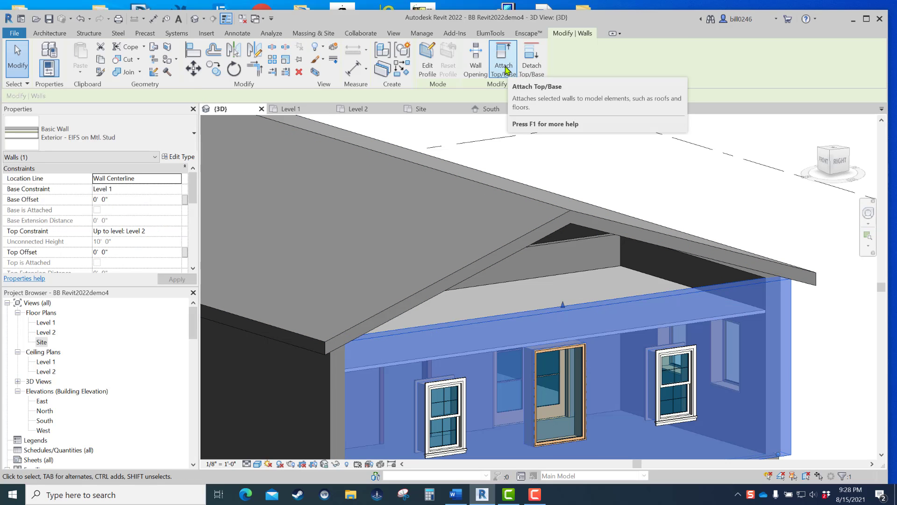
{"action": "left_click", "coordinate": [503, 67]}
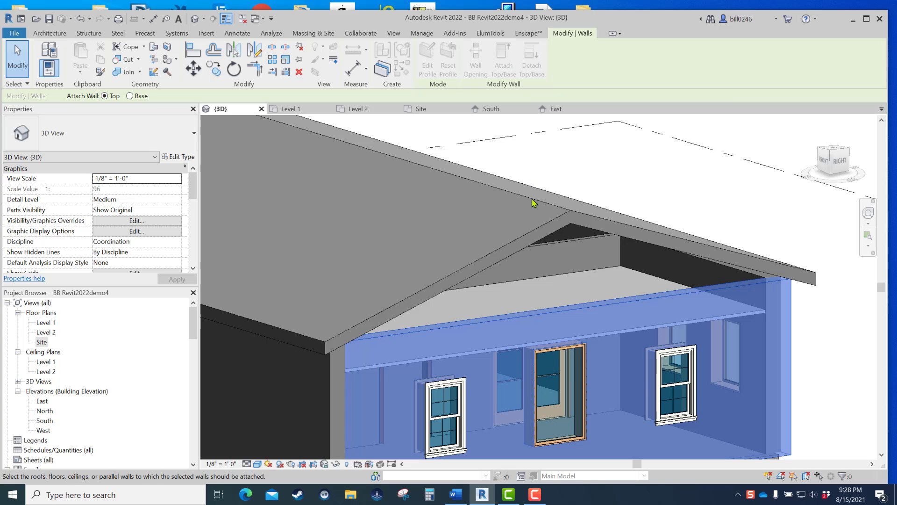
{"action": "left_click", "coordinate": [539, 242]}
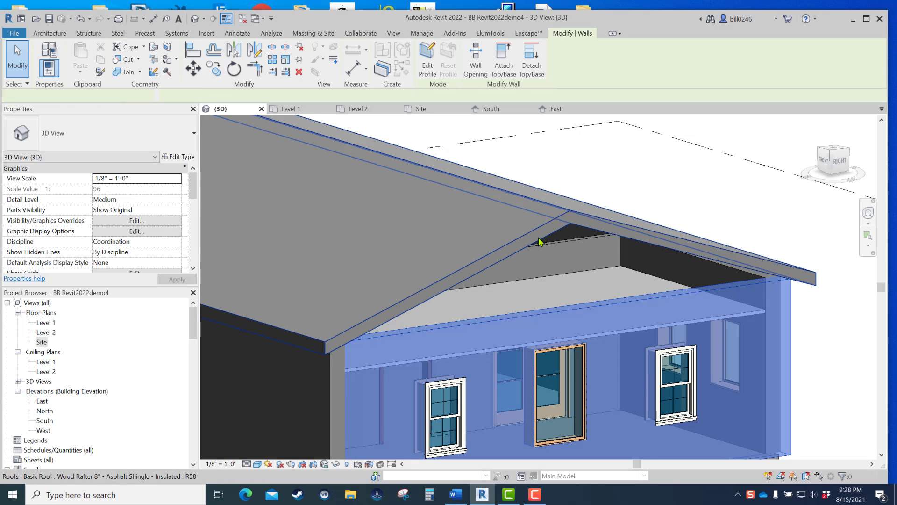
{"action": "left_click", "coordinate": [720, 191]}
{"action": "scroll", "coordinate": [720, 191], "scroll_direction": "down", "scroll_amount": 2}
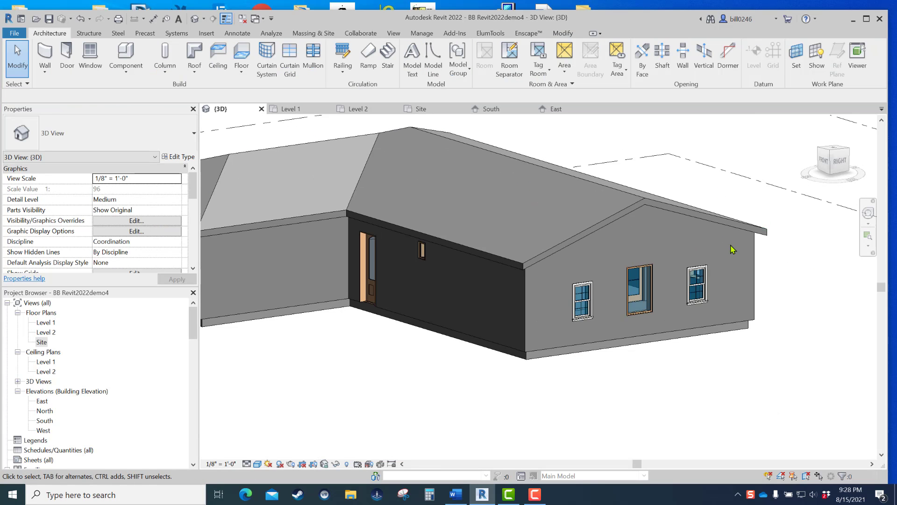
Step: Set the slope of the whole roof to 12" / 12"
{"action": "left_click", "coordinate": [596, 230]}
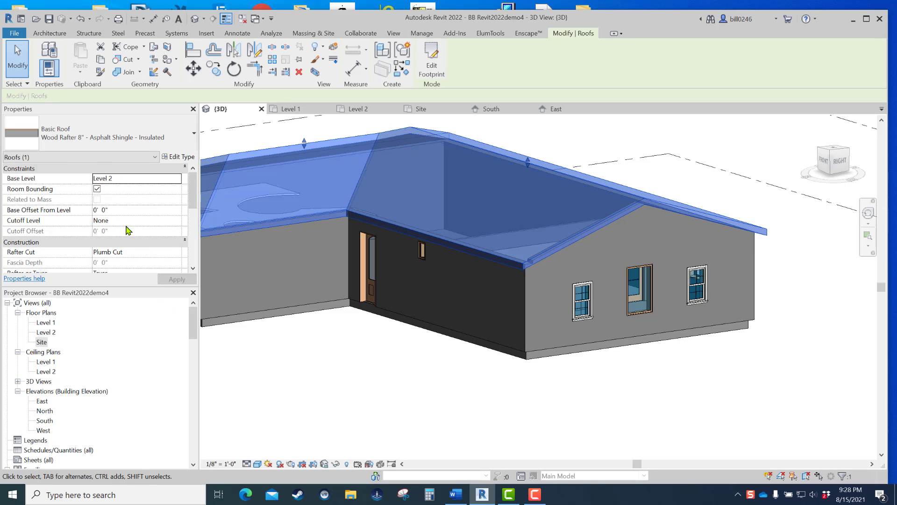
{"action": "scroll", "coordinate": [174, 206], "scroll_direction": "down", "scroll_amount": 3}
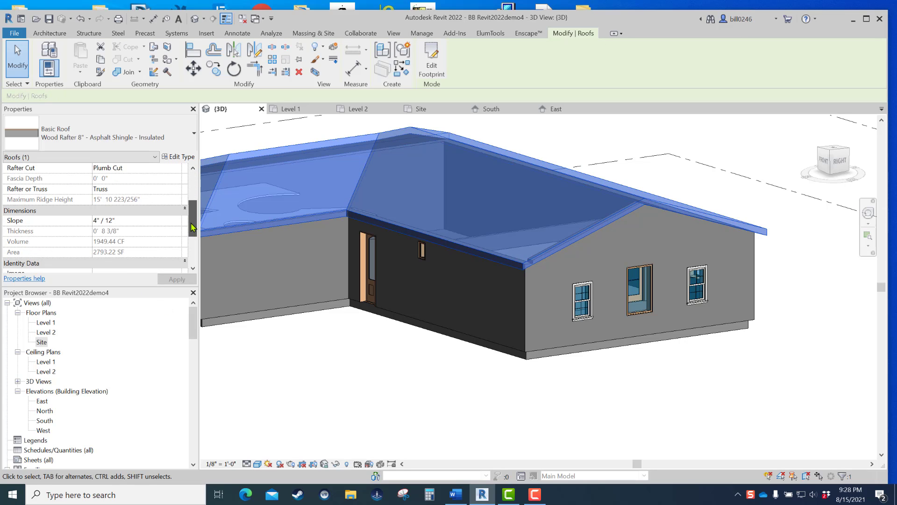
{"action": "left_click", "coordinate": [157, 220]}
{"action": "type", "text": "12"}
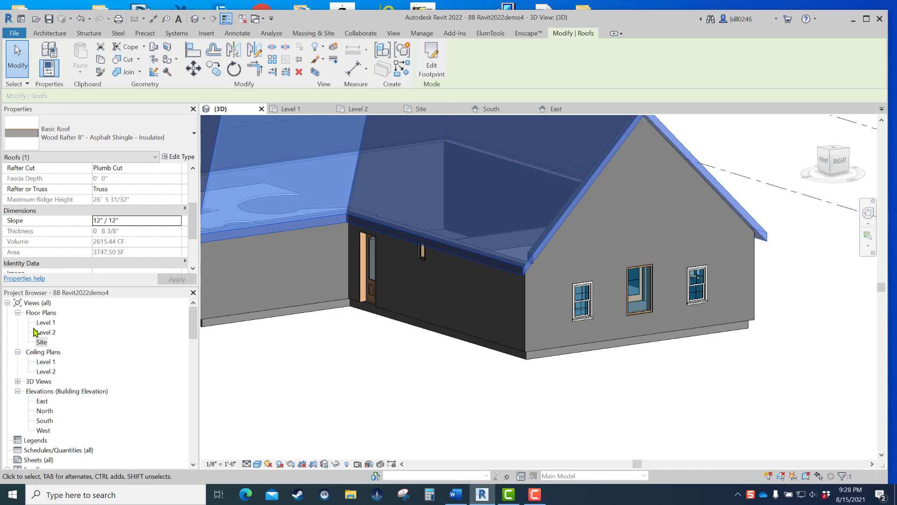
Step: Return the roof's slope to 4" / 12" and examine the whole house in 3D
{"action": "left_click", "coordinate": [158, 223]}
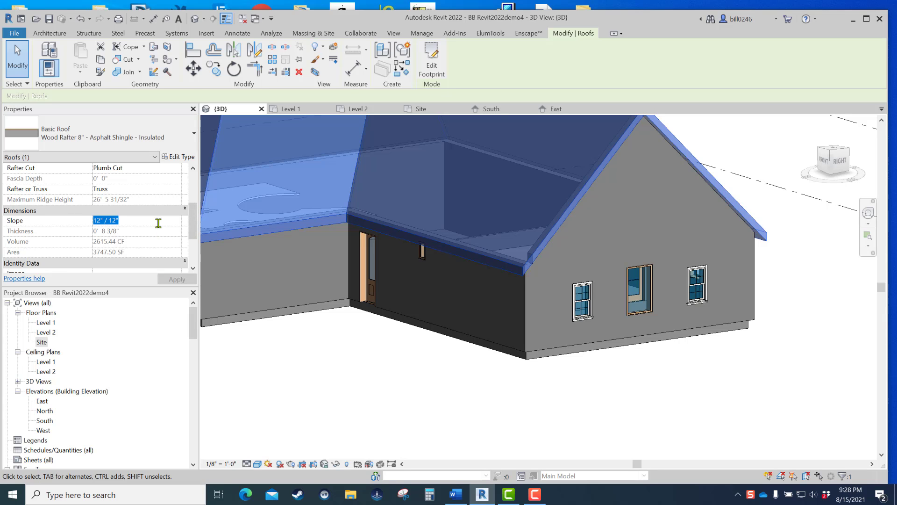
{"action": "type", "text": "4"}
{"action": "left_click", "coordinate": [453, 417]}
{"action": "scroll", "coordinate": [408, 368], "scroll_direction": "down", "scroll_amount": 1}
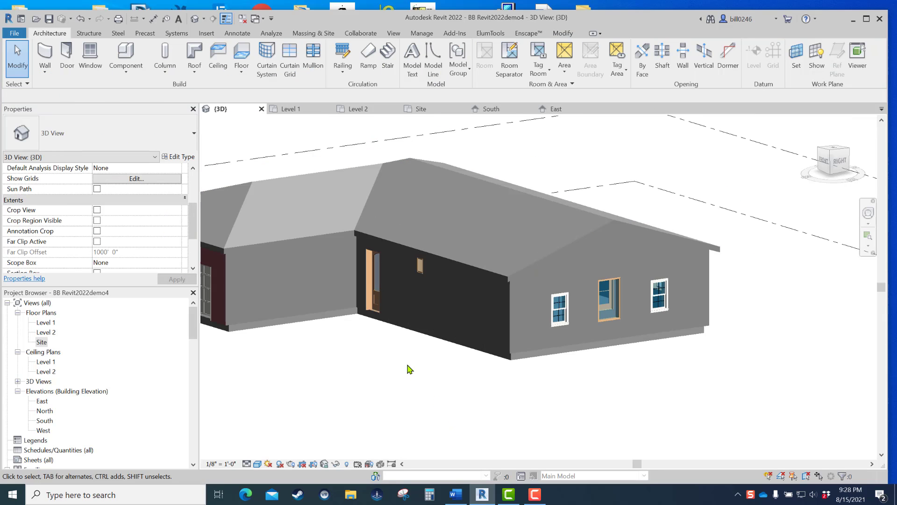
{"action": "middle_click_drag", "start_coordinate": [426, 378], "coordinate": [558, 425]}
{"action": "scroll", "coordinate": [559, 424], "scroll_direction": "down", "scroll_amount": 1}
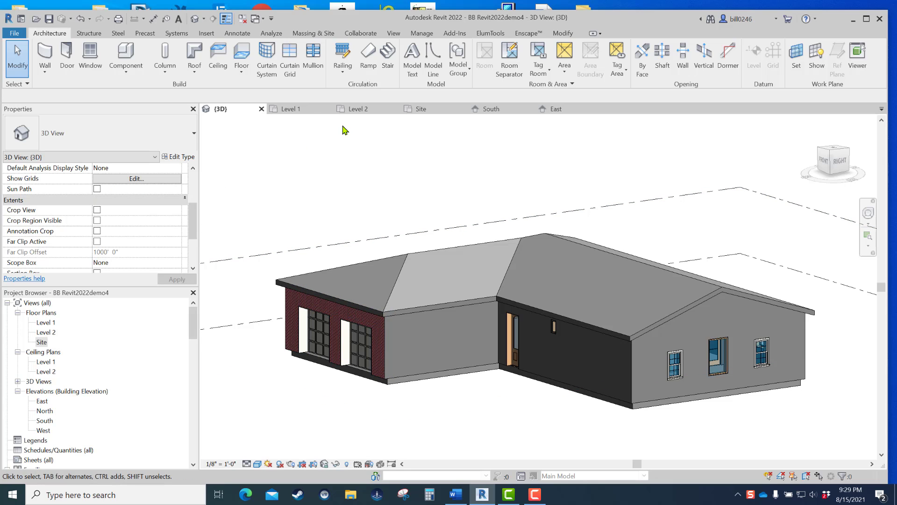
Step: In the Site plan, turn off slope definition for the footprint line over the garage front and finish the footprint edit
{"action": "left_click", "coordinate": [420, 109]}
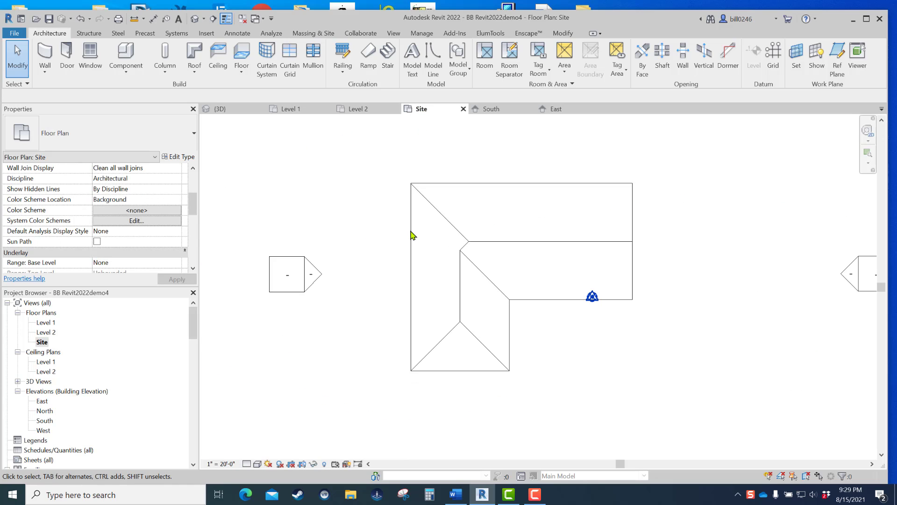
{"action": "left_click", "coordinate": [459, 373]}
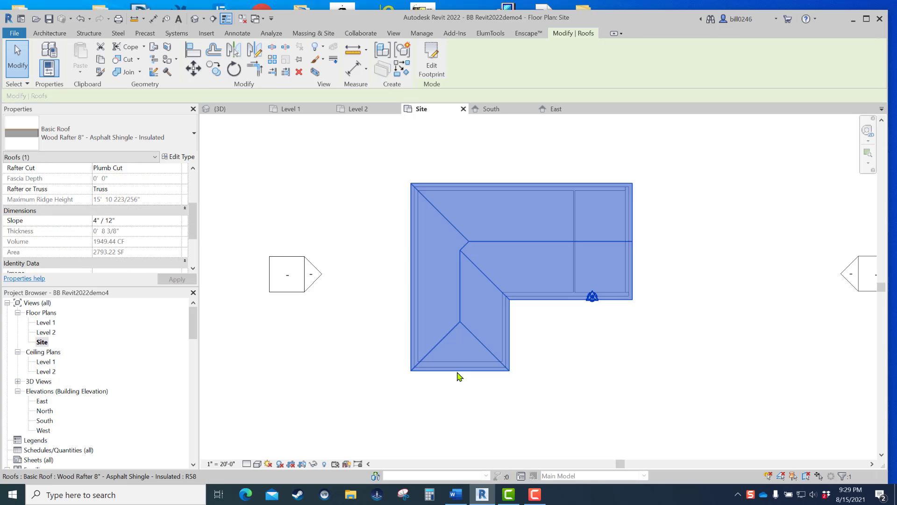
{"action": "left_click", "coordinate": [432, 66]}
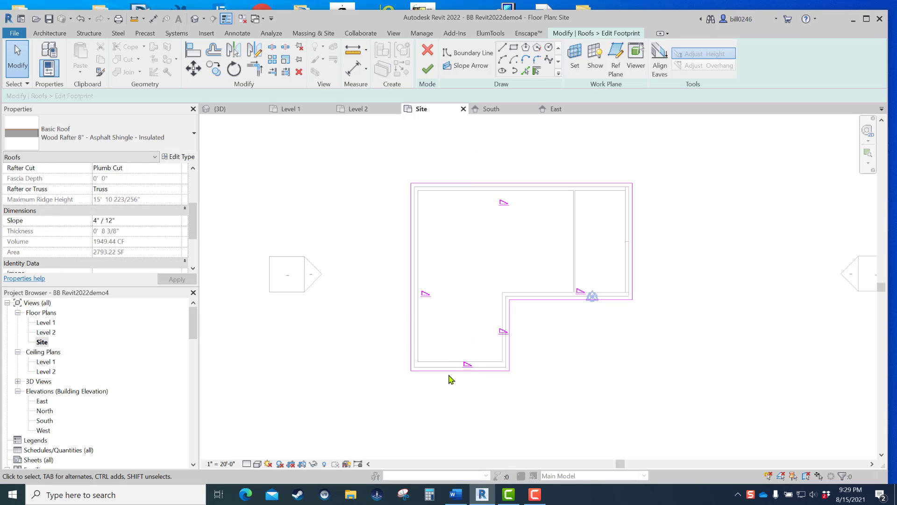
{"action": "left_click", "coordinate": [451, 371]}
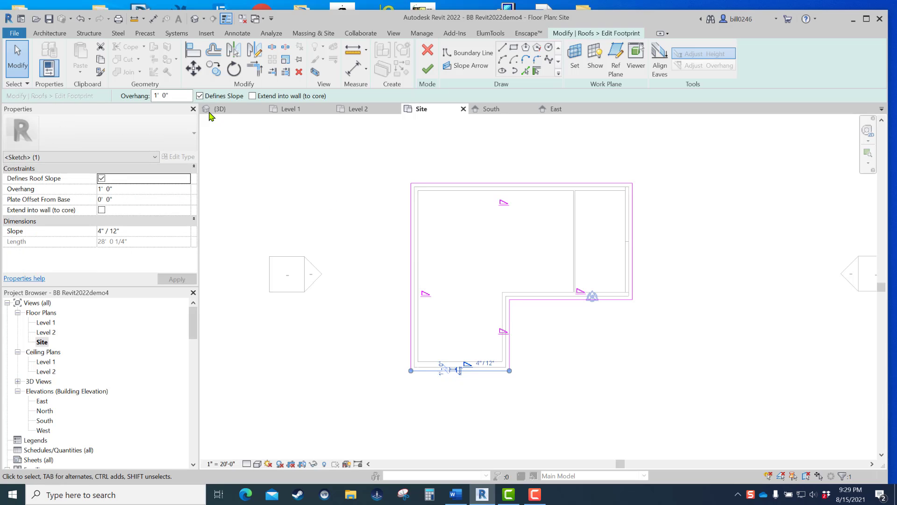
{"action": "left_click", "coordinate": [200, 96]}
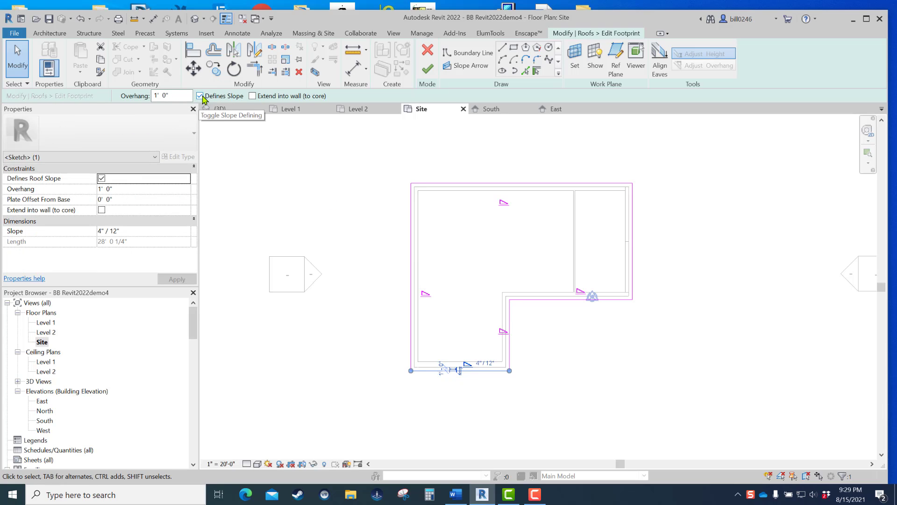
{"action": "left_click", "coordinate": [533, 372]}
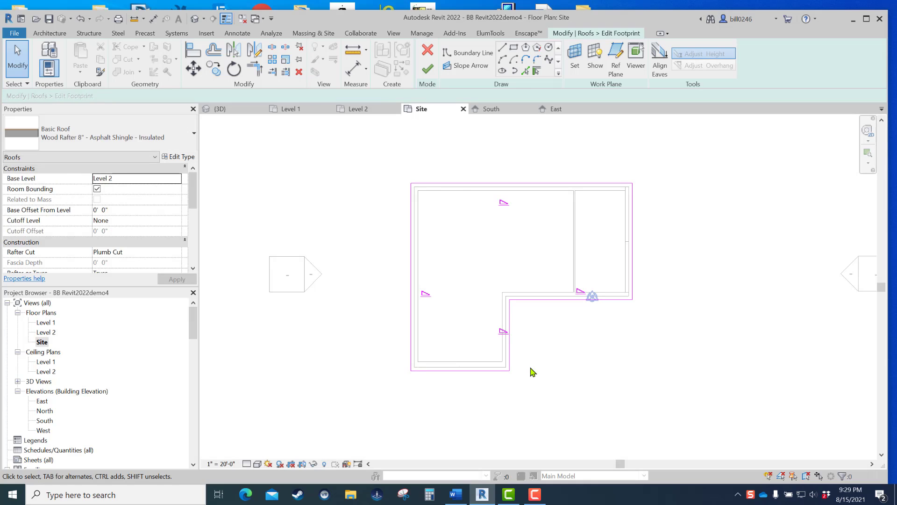
{"action": "left_click", "coordinate": [427, 70]}
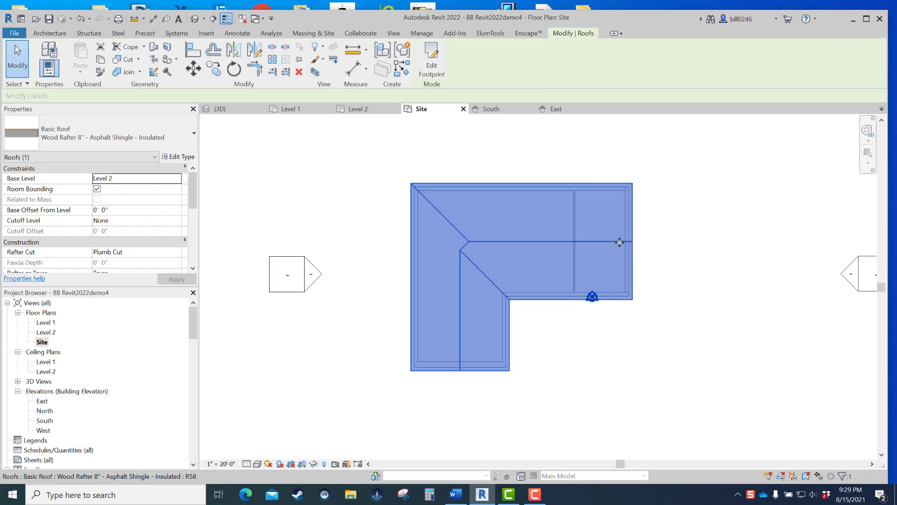
Step: In the default 3D view, attach the top of the brick garage front wall to the roof
{"action": "left_click", "coordinate": [195, 19]}
{"action": "scroll", "coordinate": [359, 315], "scroll_direction": "up", "scroll_amount": 4}
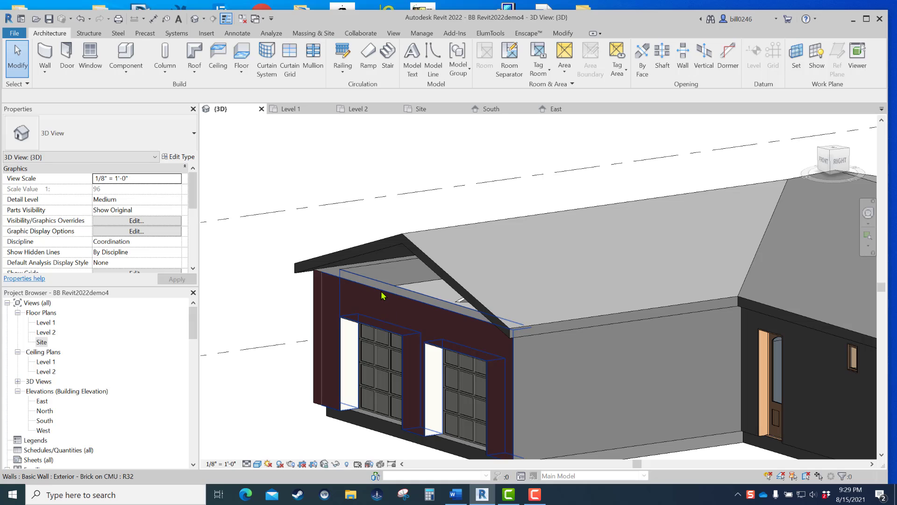
{"action": "left_click", "coordinate": [425, 407]}
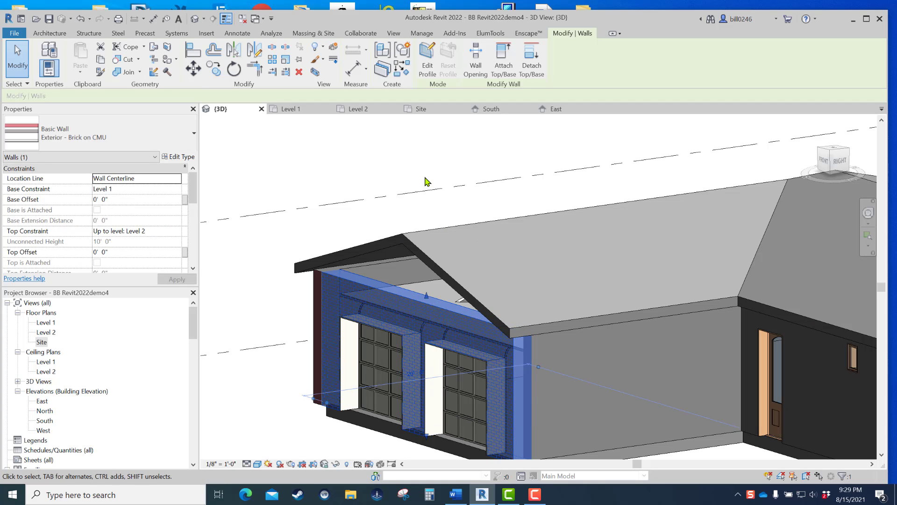
{"action": "left_click", "coordinate": [504, 59]}
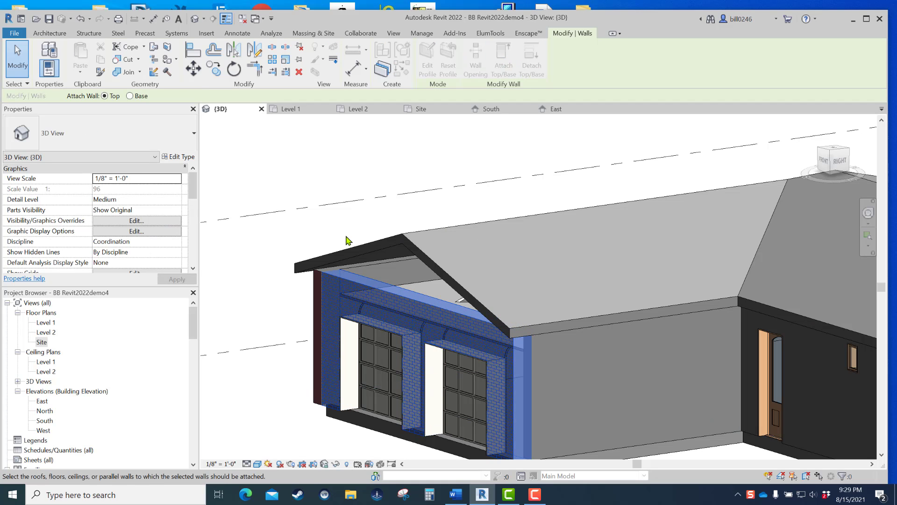
{"action": "left_click", "coordinate": [371, 247]}
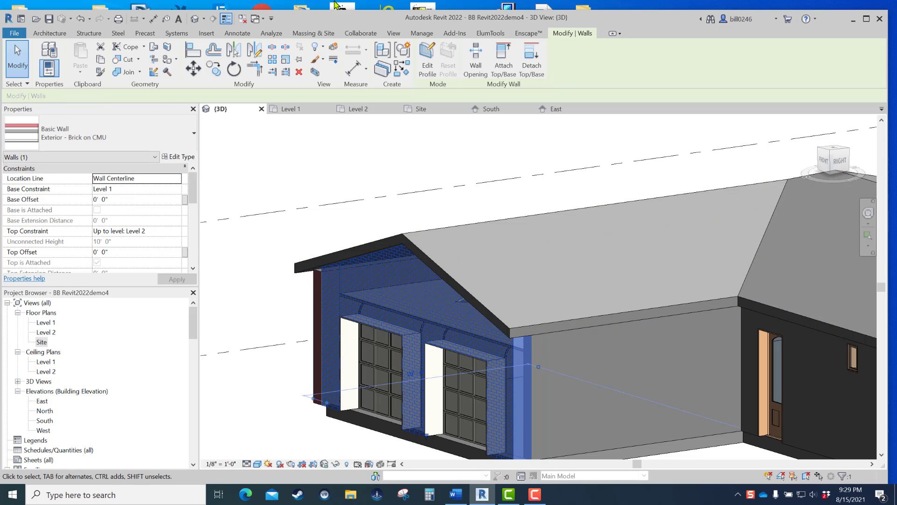
{"action": "left_click", "coordinate": [351, 162]}
{"action": "scroll", "coordinate": [349, 166], "scroll_direction": "down", "scroll_amount": 3}
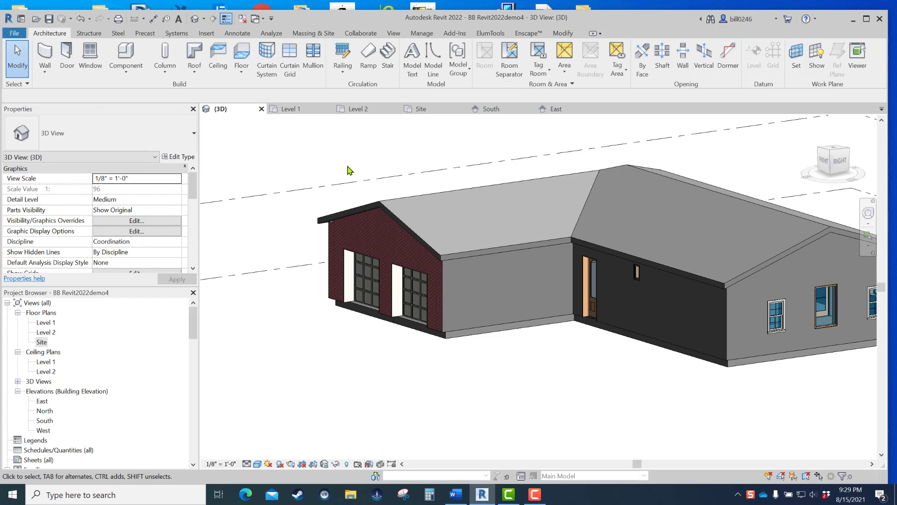
Step: Inspect the eave corners where the brick garage front wall meets the roof in 3D
{"action": "scroll", "coordinate": [344, 213], "scroll_direction": "up", "scroll_amount": 6}
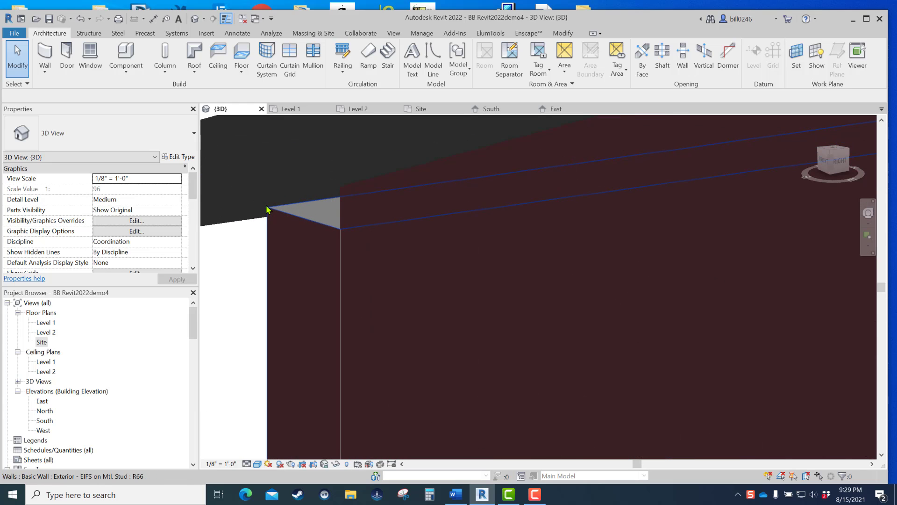
{"action": "scroll", "coordinate": [267, 208], "scroll_direction": "up", "scroll_amount": 2}
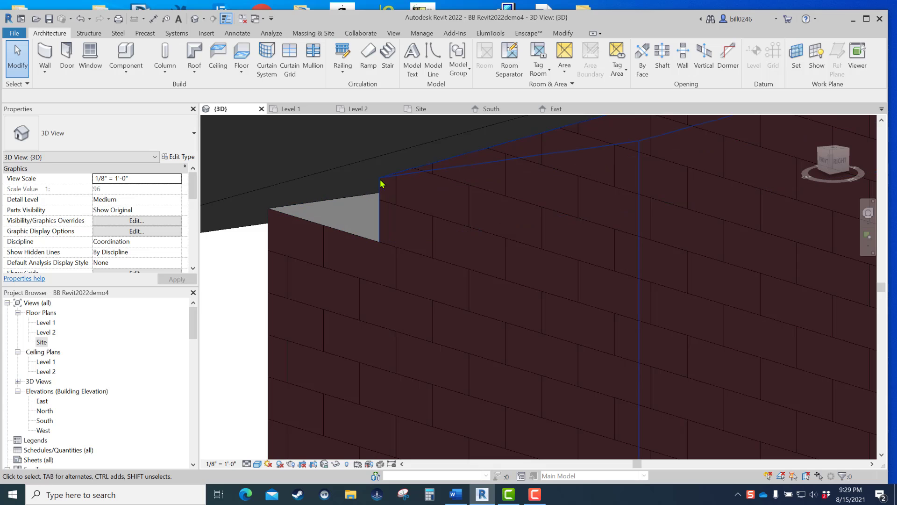
{"action": "scroll", "coordinate": [344, 154], "scroll_direction": "down", "scroll_amount": 5}
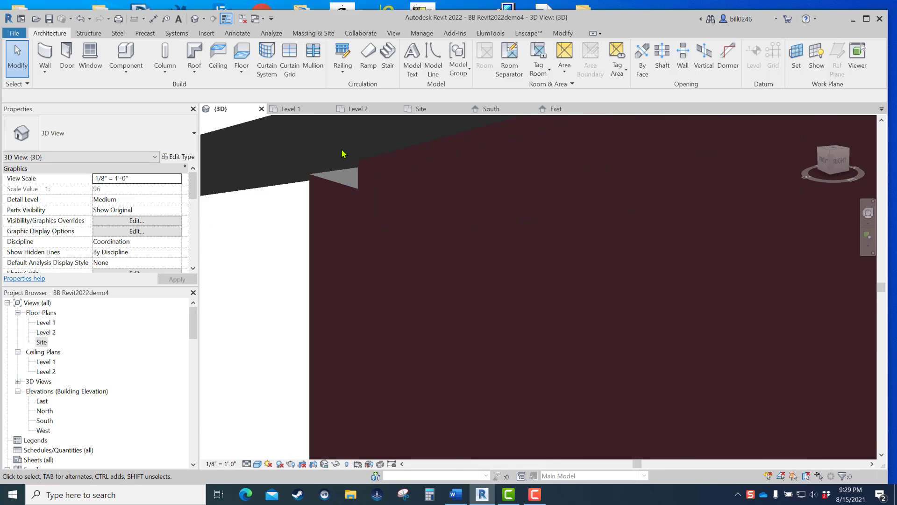
{"action": "scroll", "coordinate": [369, 165], "scroll_direction": "down", "scroll_amount": 3}
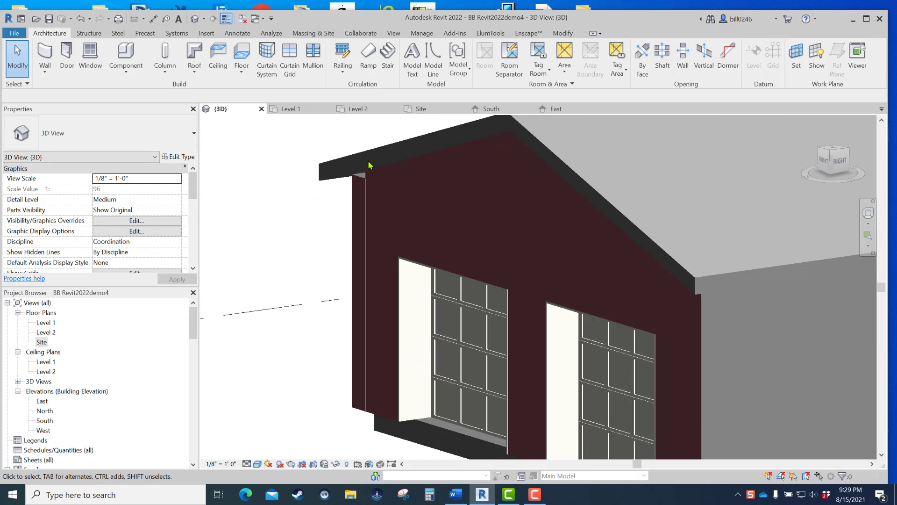
{"action": "scroll", "coordinate": [683, 288], "scroll_direction": "down", "scroll_amount": 5}
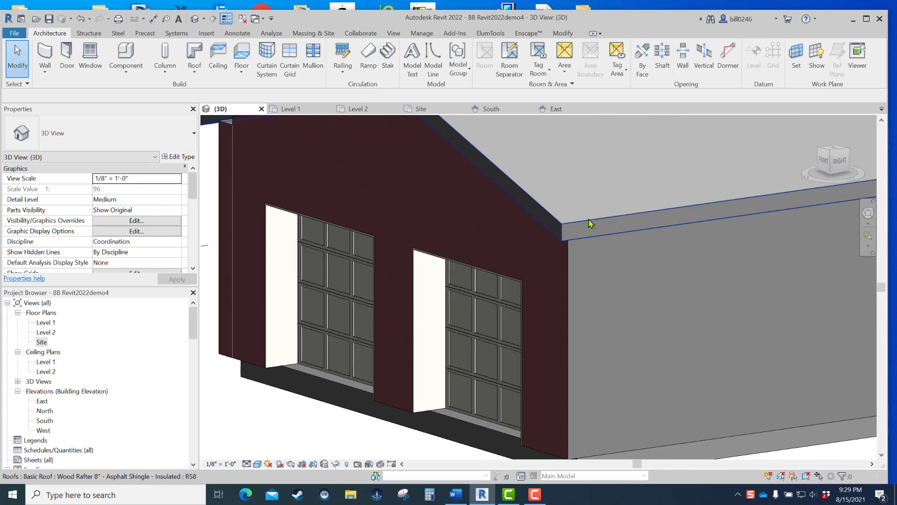
{"action": "middle_click_drag", "start_coordinate": [406, 215], "coordinate": [298, 212]}
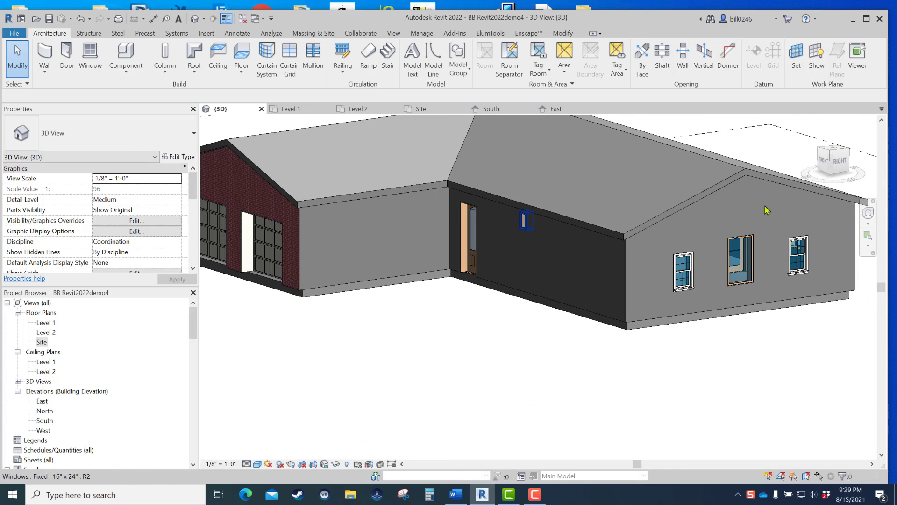
Step: Examine the whole house in 3D from a low front view and from a raised front corner view
{"action": "left_click", "coordinate": [864, 216]}
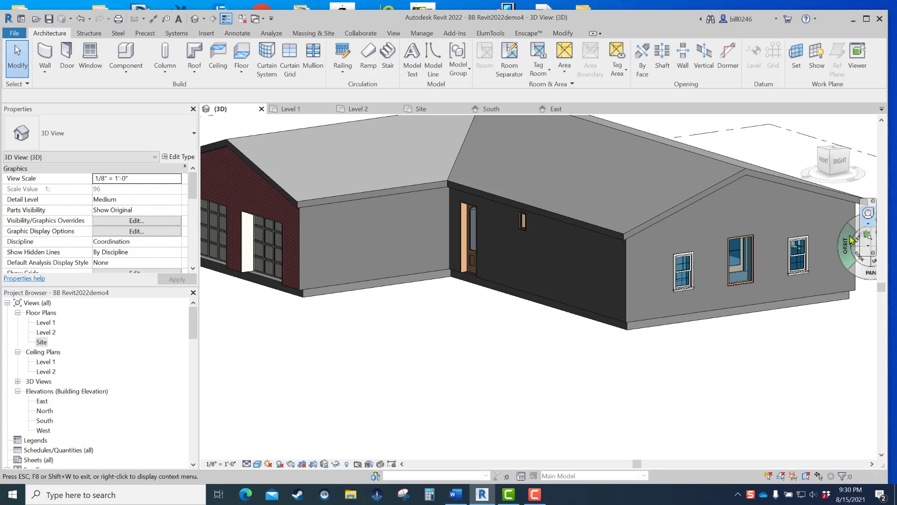
{"action": "left_click_drag", "start_coordinate": [845, 244], "coordinate": [218, 226]}
{"action": "scroll", "coordinate": [317, 280], "scroll_direction": "up", "scroll_amount": 1}
{"action": "scroll", "coordinate": [462, 284], "scroll_direction": "down", "scroll_amount": 2}
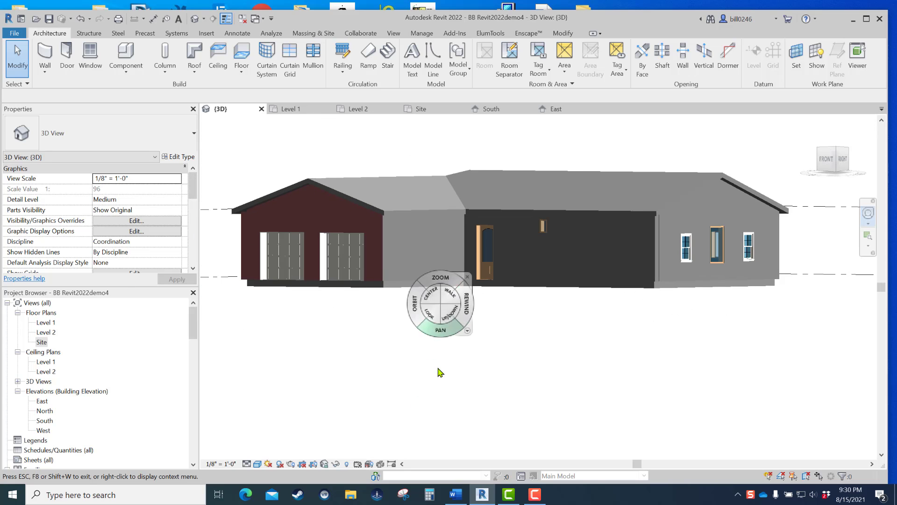
{"action": "key", "text": "Escape"}
{"action": "middle_click_drag", "start_coordinate": [431, 316], "coordinate": [452, 367]}
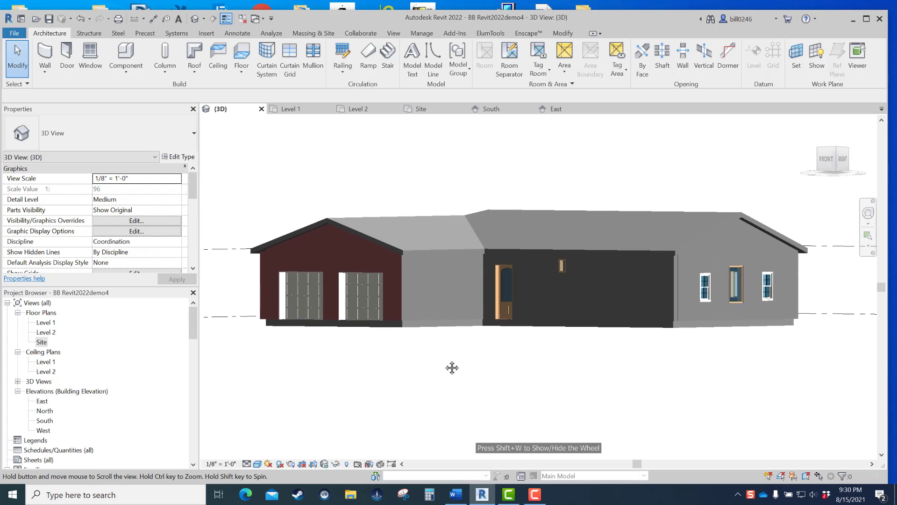
{"action": "left_click", "coordinate": [867, 212]}
{"action": "left_click_drag", "start_coordinate": [841, 236], "coordinate": [866, 259]}
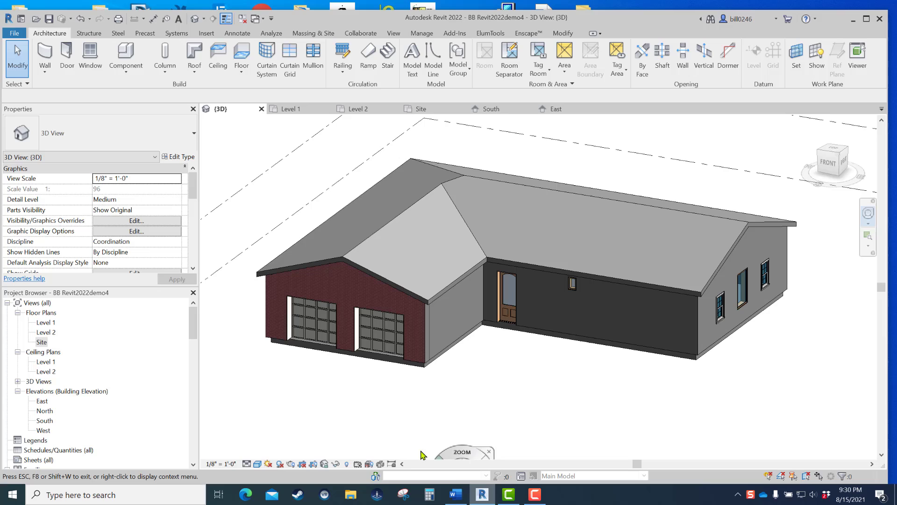
Step: Turn shadows on and off in the 3D view to compare the display
{"action": "left_click", "coordinate": [279, 464]}
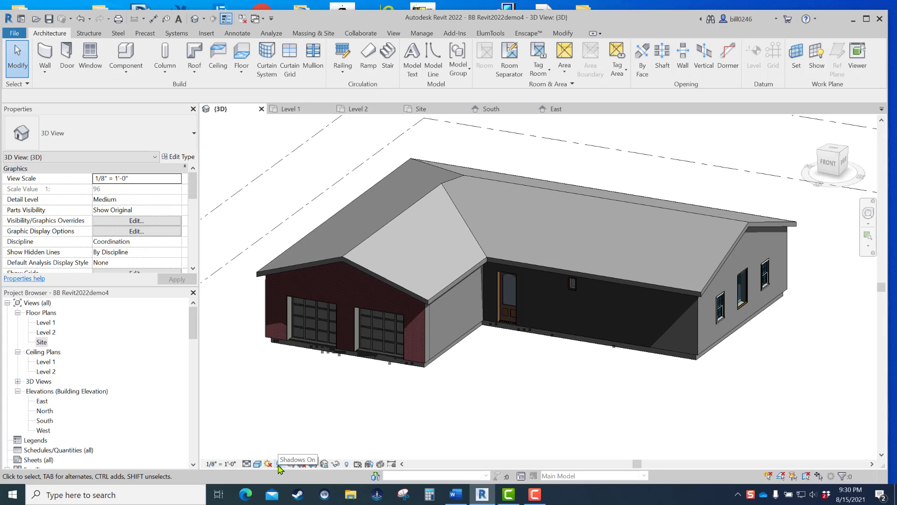
{"action": "left_click", "coordinate": [279, 464]}
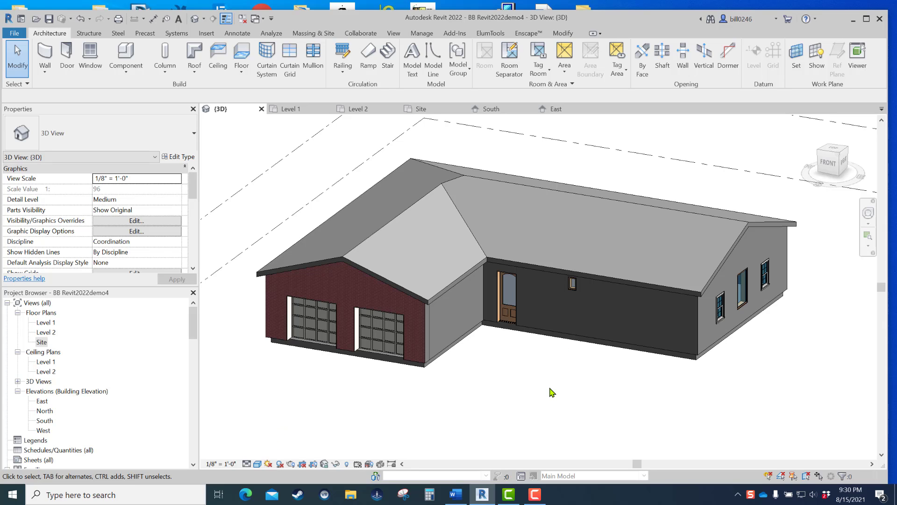
{"action": "left_click", "coordinate": [279, 464]}
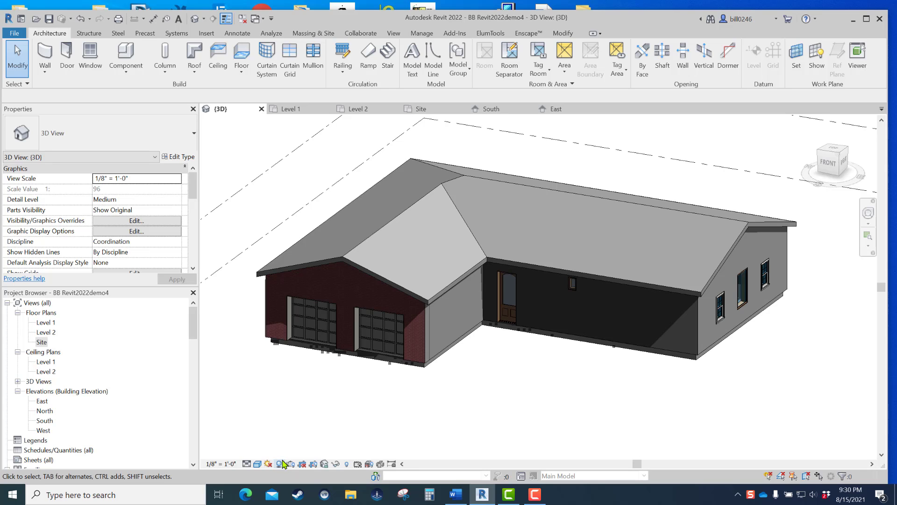
{"action": "left_click", "coordinate": [280, 464]}
Step: Examine the roof's ridges and valley from overhead and again from the front corner
{"action": "scroll", "coordinate": [342, 400], "scroll_direction": "down", "scroll_amount": 3}
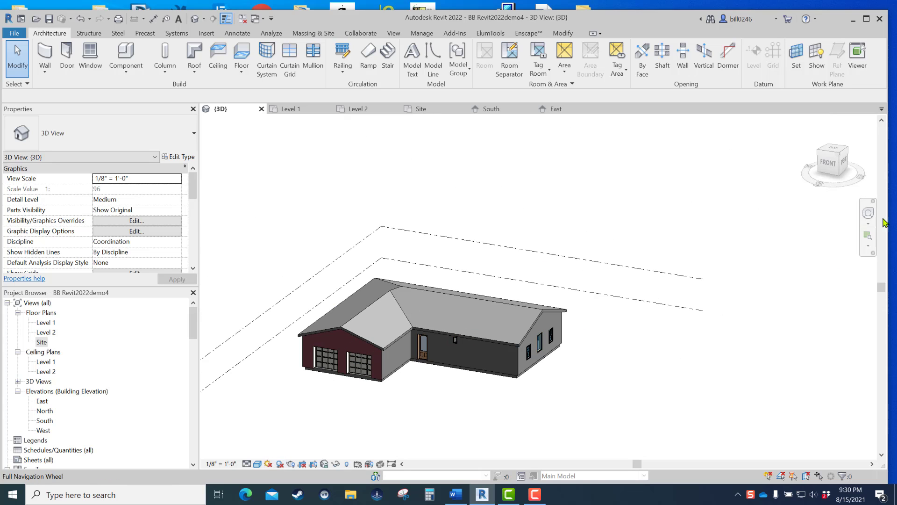
{"action": "left_click", "coordinate": [867, 212]}
{"action": "left_click_drag", "start_coordinate": [804, 234], "coordinate": [812, 300]}
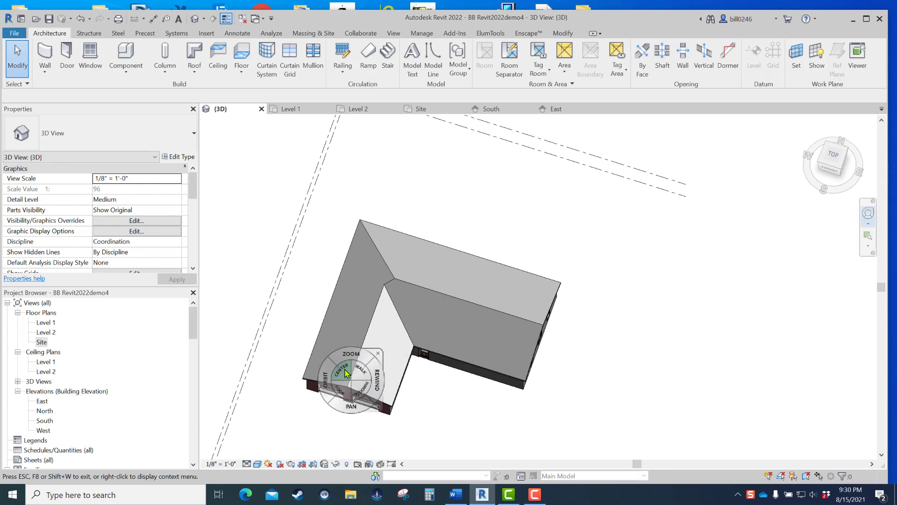
{"action": "key", "text": "Escape"}
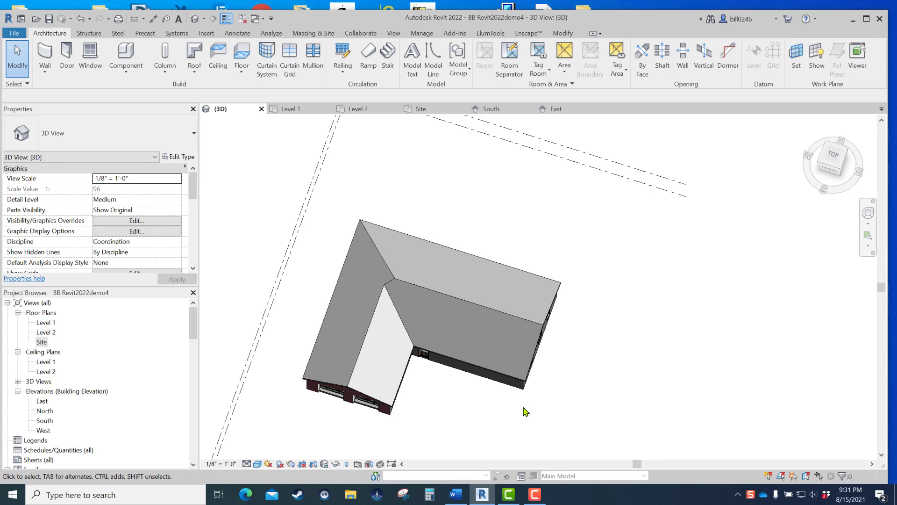
{"action": "middle_click_drag", "start_coordinate": [525, 411], "coordinate": [534, 360]}
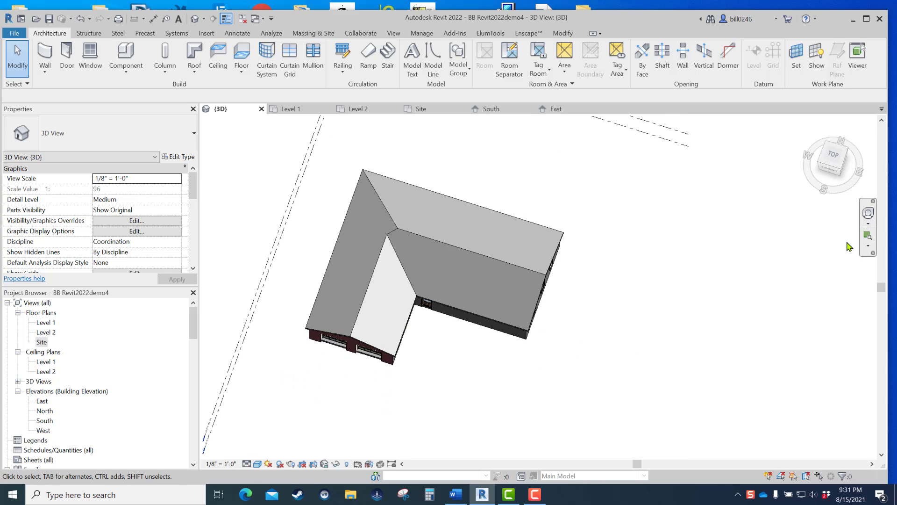
{"action": "left_click", "coordinate": [868, 213]}
{"action": "left_click_drag", "start_coordinate": [823, 257], "coordinate": [777, 207]}
{"action": "key", "text": "Escape"}
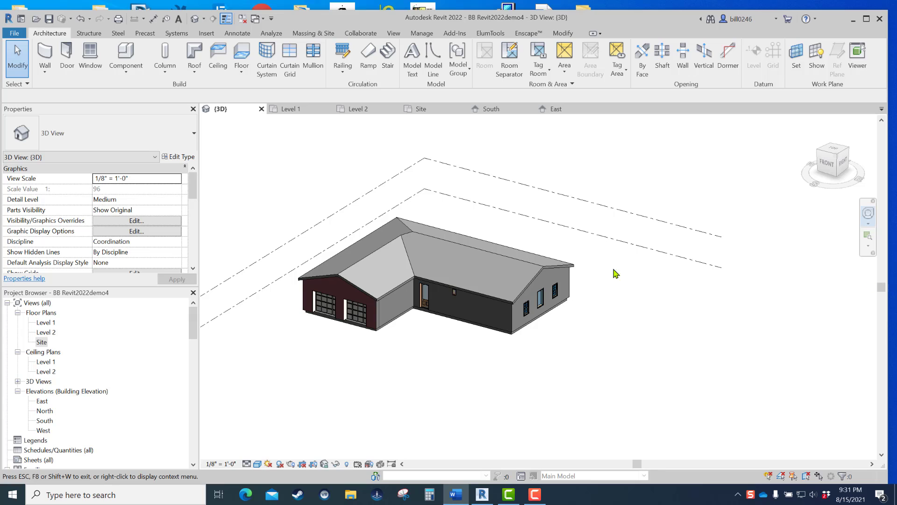
Step: Examine the front of the house and the garage gable up close in 3D
{"action": "scroll", "coordinate": [514, 257], "scroll_direction": "up", "scroll_amount": 3}
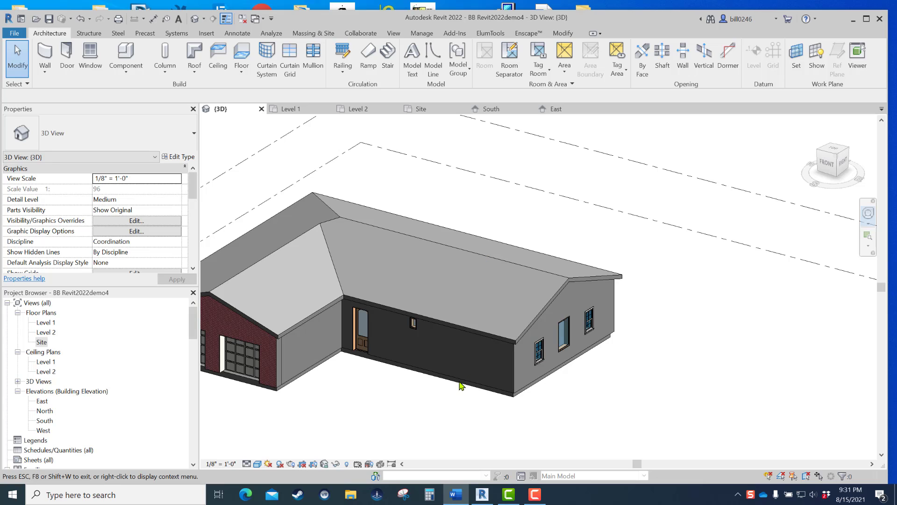
{"action": "scroll", "coordinate": [424, 425], "scroll_direction": "down", "scroll_amount": 2}
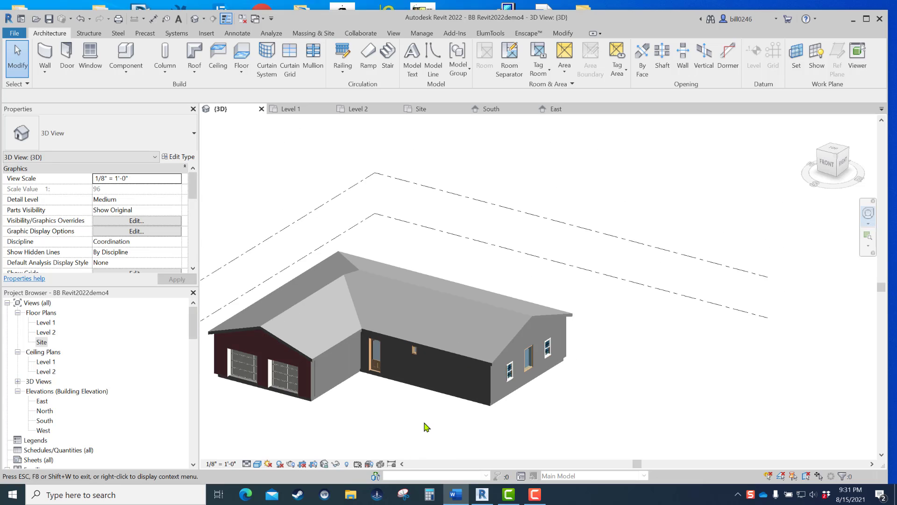
{"action": "scroll", "coordinate": [276, 438], "scroll_direction": "up", "scroll_amount": 1}
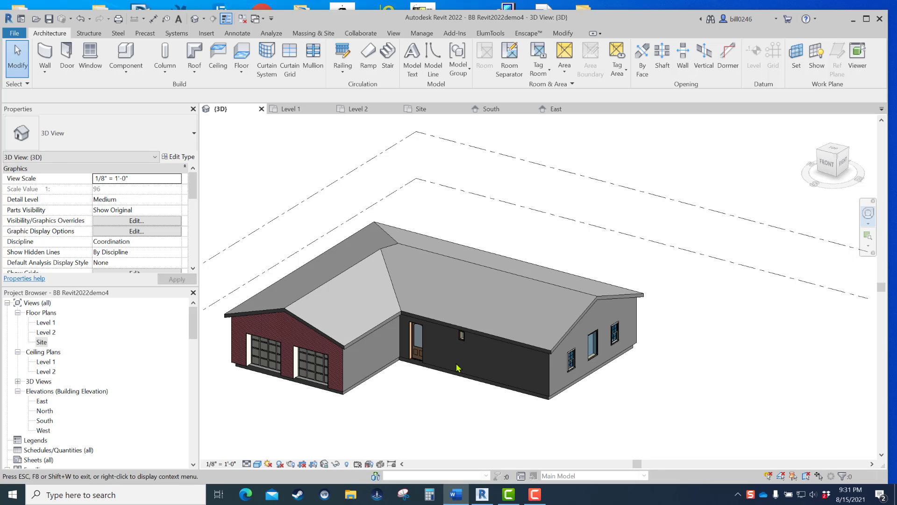
{"action": "scroll", "coordinate": [307, 321], "scroll_direction": "up", "scroll_amount": 8}
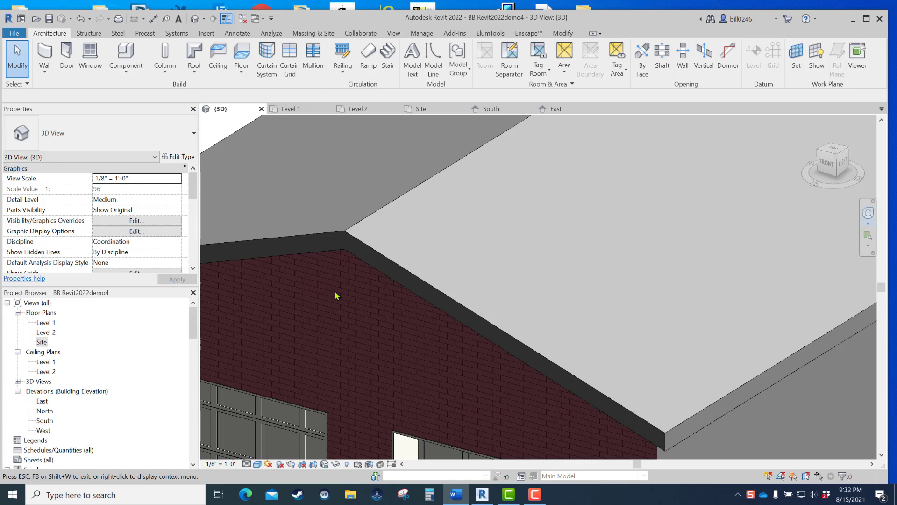
{"action": "scroll", "coordinate": [342, 291], "scroll_direction": "down", "scroll_amount": 1}
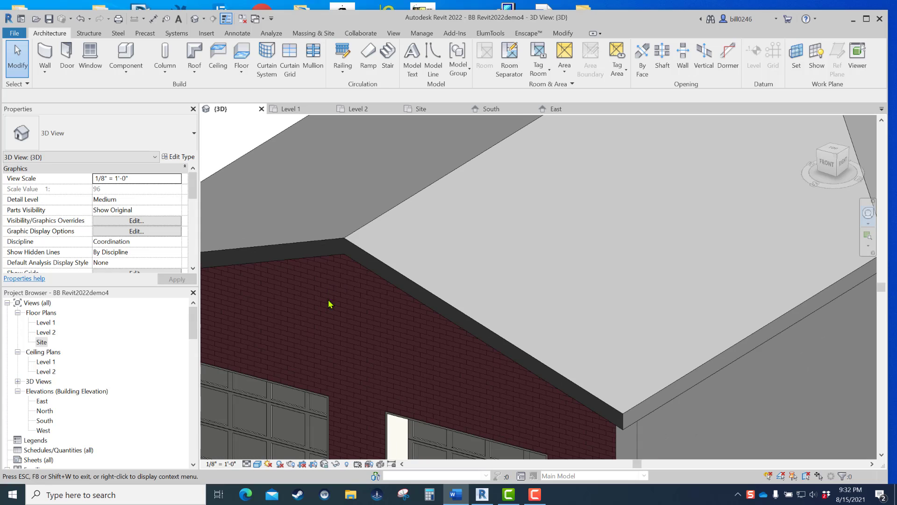
{"action": "scroll", "coordinate": [352, 289], "scroll_direction": "down", "scroll_amount": 5}
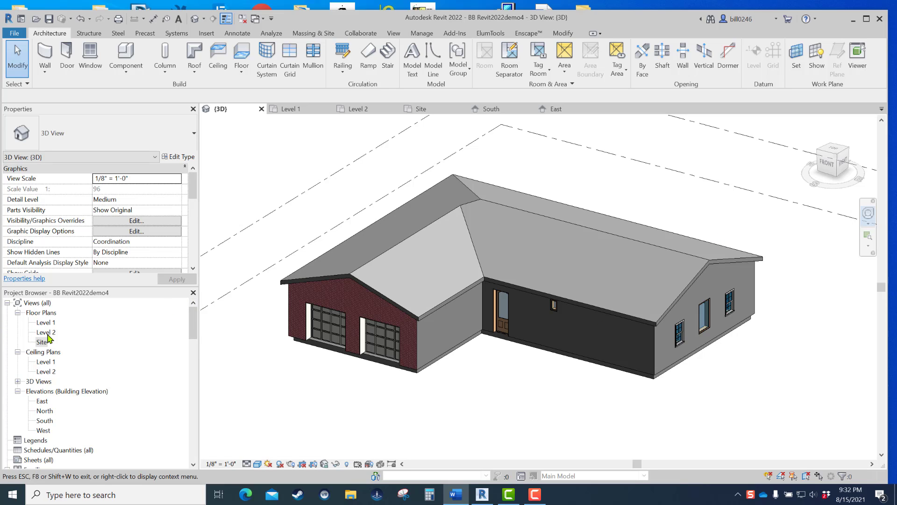
Step: Open the Level 2 floor plan at the inside corner between the garage and the front of the house
{"action": "left_click", "coordinate": [47, 332]}
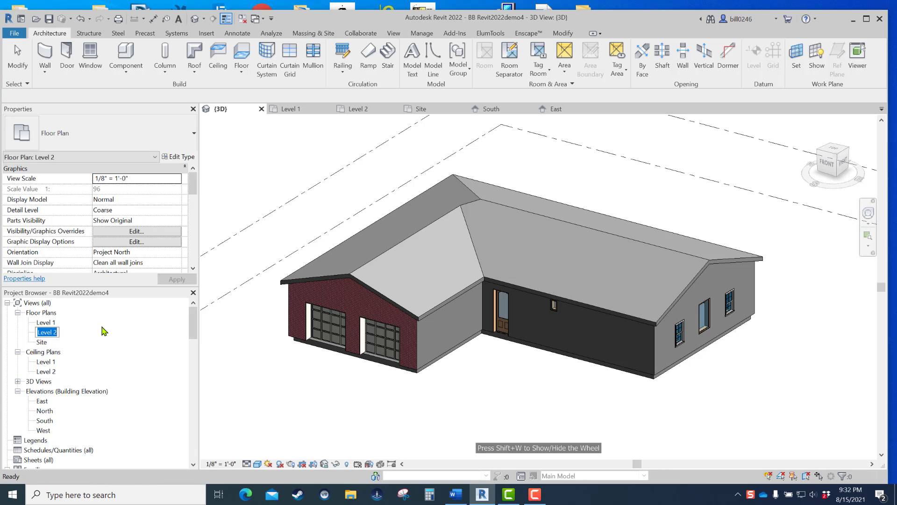
{"action": "double_click", "coordinate": [53, 333]}
{"action": "scroll", "coordinate": [556, 303], "scroll_direction": "up", "scroll_amount": 3}
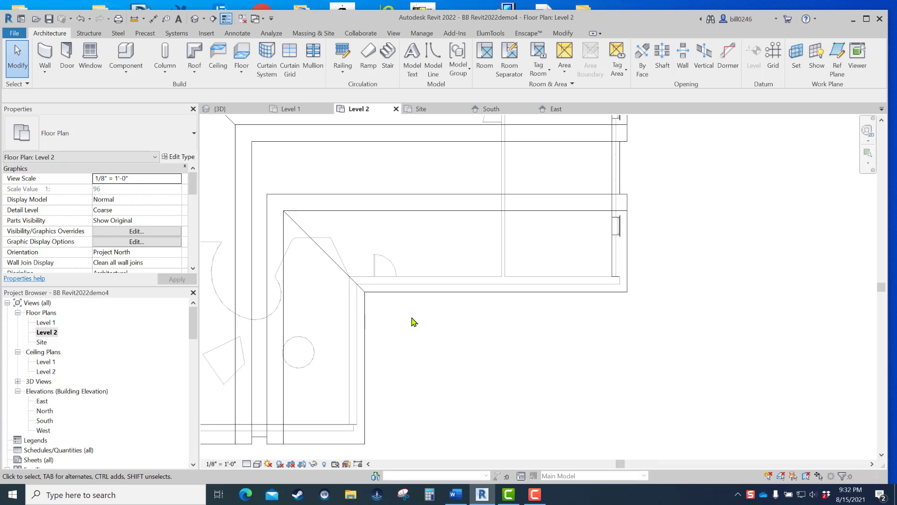
{"action": "middle_click_drag", "start_coordinate": [437, 340], "coordinate": [452, 320]}
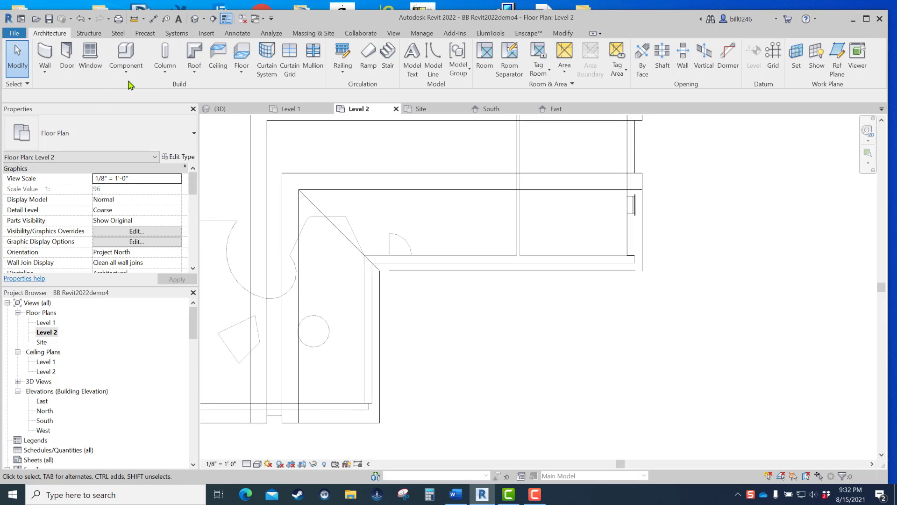
Step: Start a roof by footprint and sketch a rectangular boundary about 13' deep in front of the entry wall, extending about 4' past the east wall
{"action": "left_click", "coordinate": [194, 69]}
{"action": "left_click", "coordinate": [208, 91]}
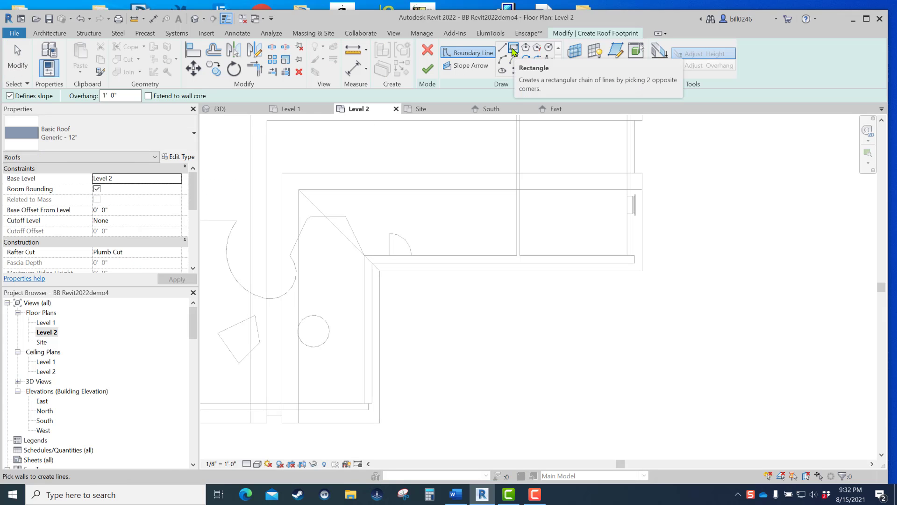
{"action": "left_click", "coordinate": [513, 49]}
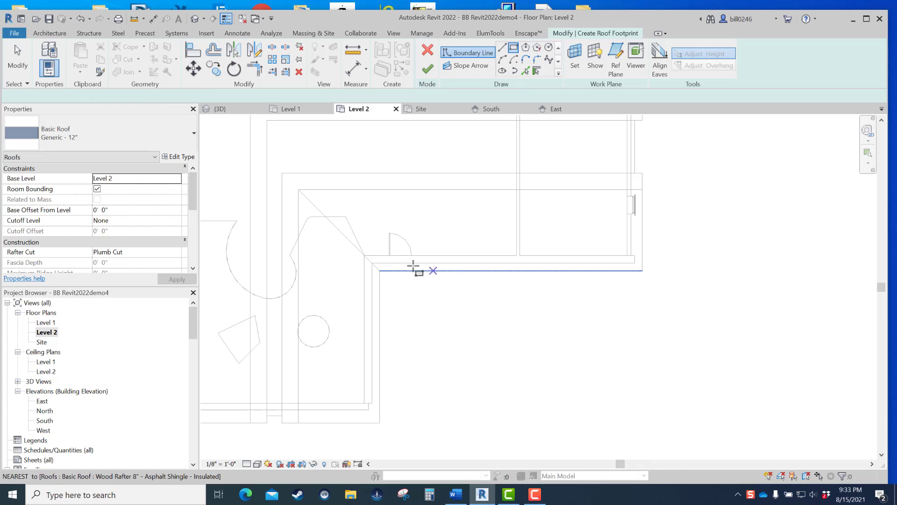
{"action": "left_click", "coordinate": [373, 264]}
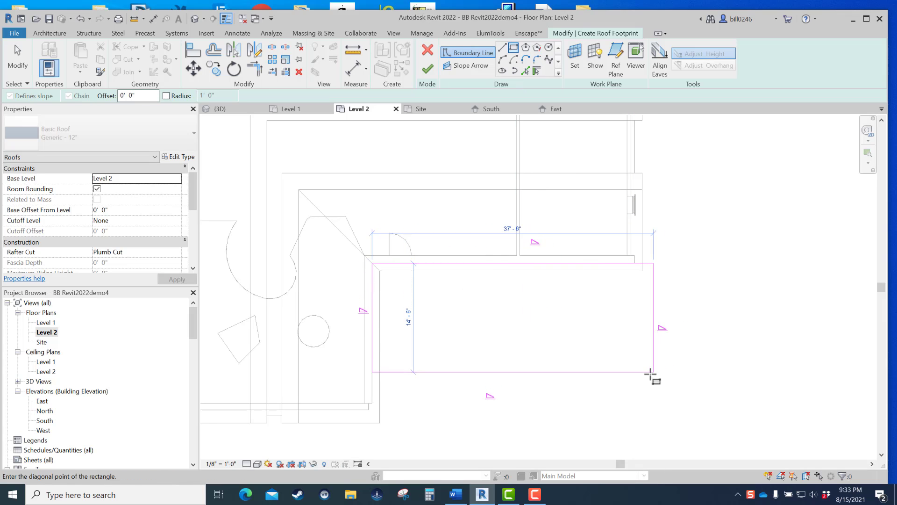
{"action": "left_click", "coordinate": [661, 360]}
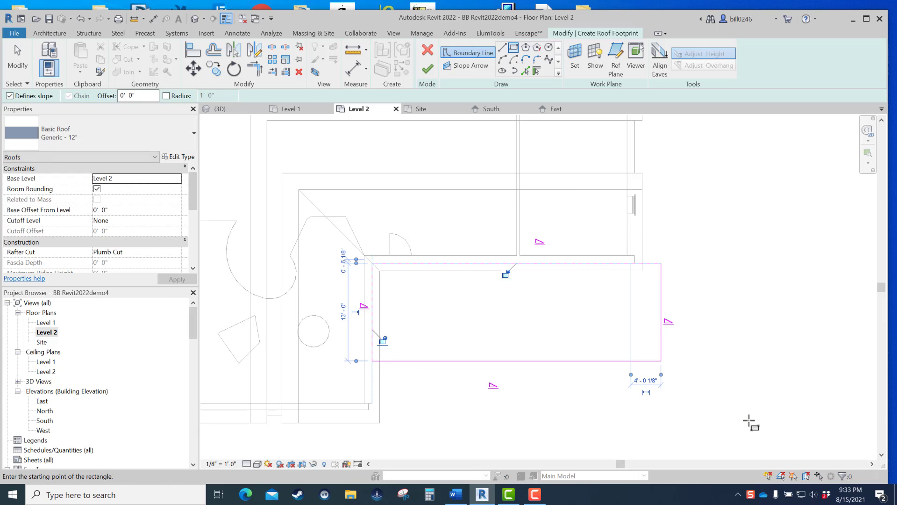
{"action": "key", "text": "Escape"}
{"action": "key", "text": "Escape"}
Step: Move the rectangle's outer front line to about 10'-6" from the house's front wall
{"action": "left_click", "coordinate": [527, 360]}
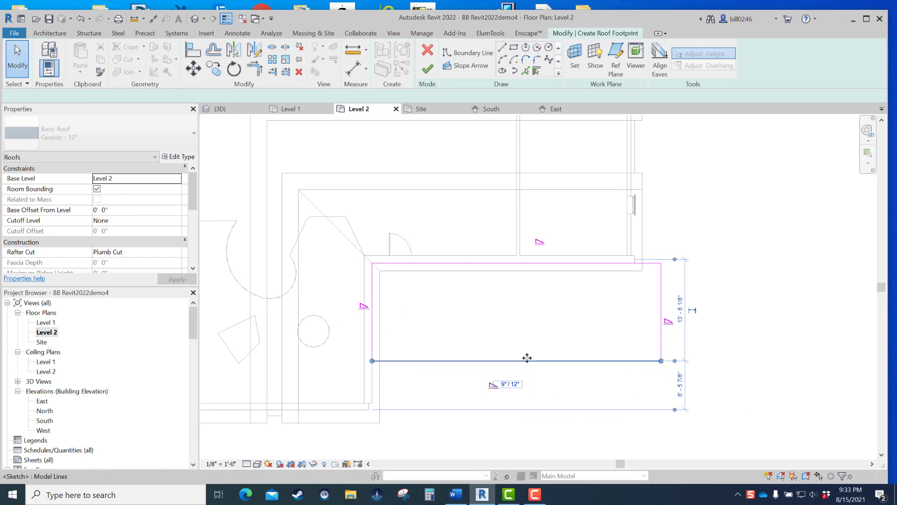
{"action": "mouse_move", "coordinate": [527, 360]}
{"action": "left_mouse_down"}
{"action": "mouse_move", "coordinate": [528, 321]}
{"action": "mouse_move", "coordinate": [532, 340]}
{"action": "left_mouse_up"}
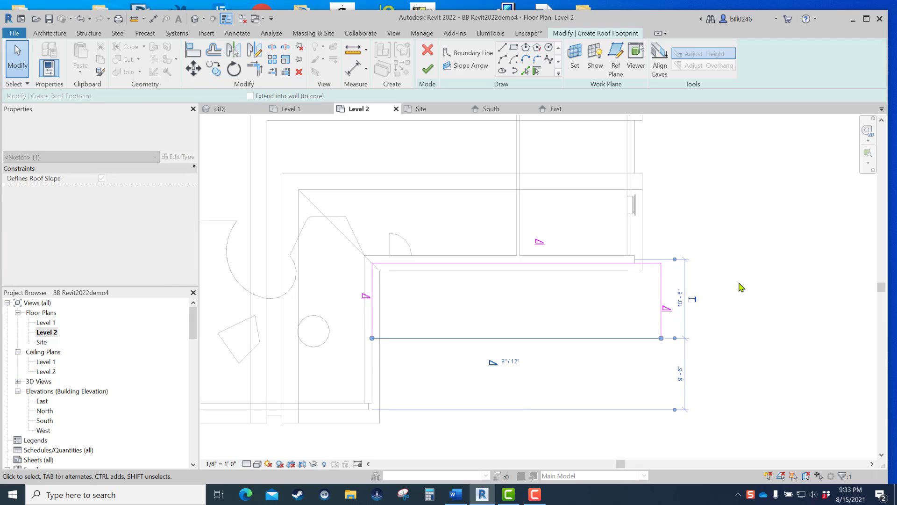
{"action": "left_click", "coordinate": [705, 214]}
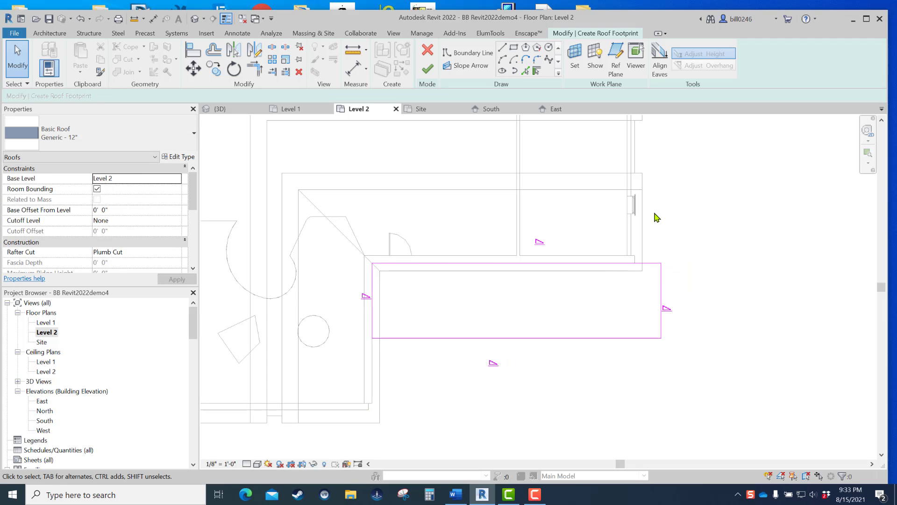
Step: Align the entry roof sketch's east boundary line with the eastern edge of the main roof
{"action": "left_click", "coordinate": [193, 53]}
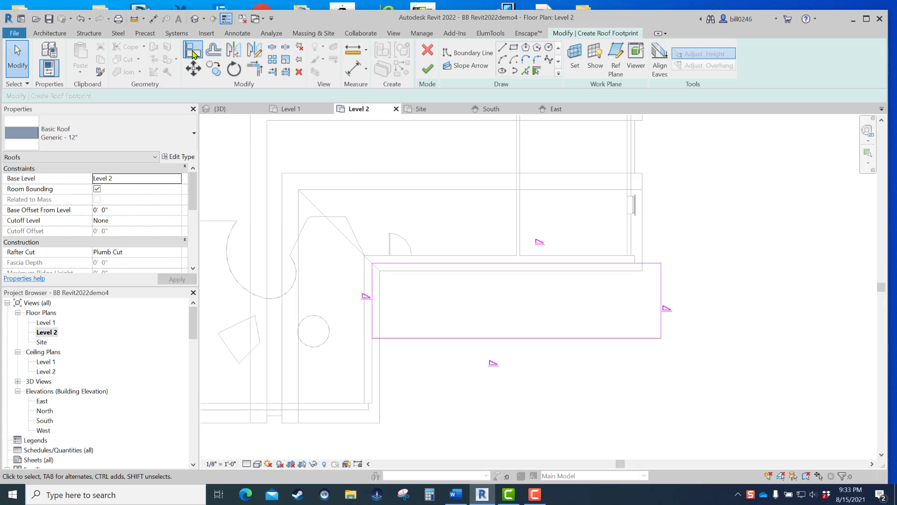
{"action": "left_click", "coordinate": [644, 213]}
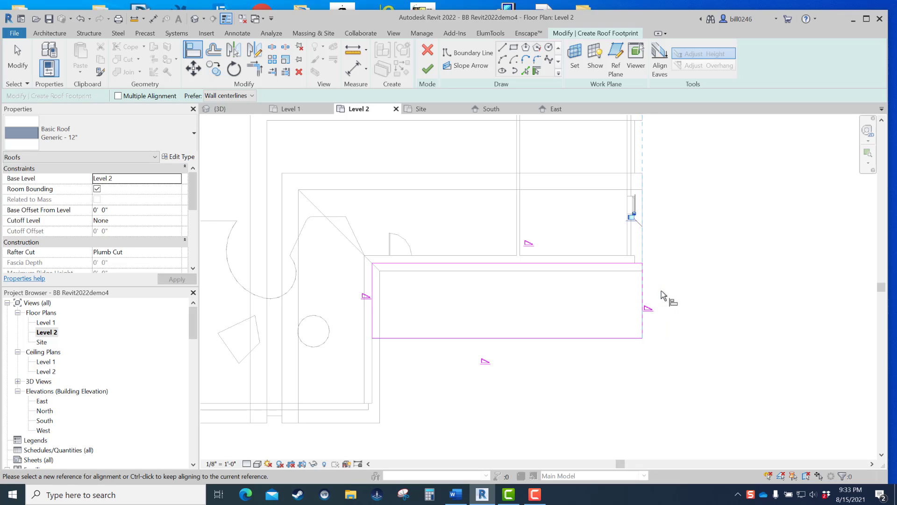
{"action": "left_click", "coordinate": [661, 299]}
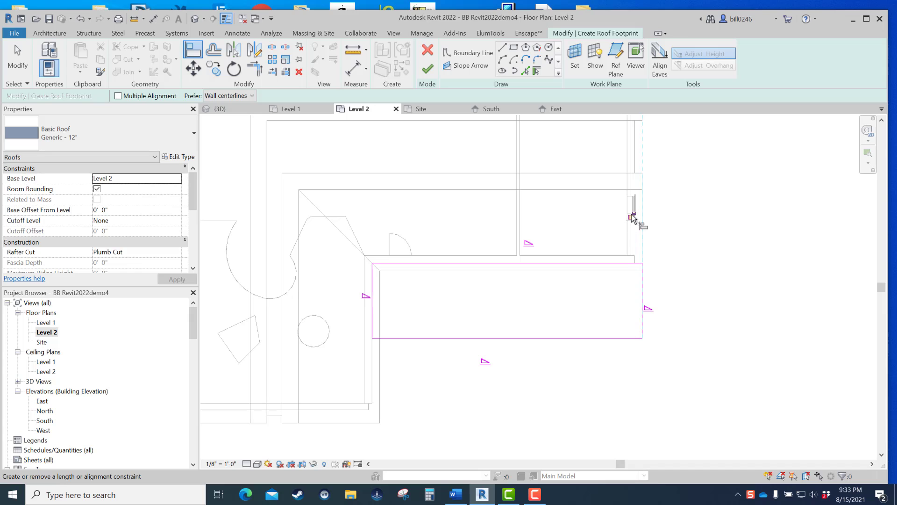
{"action": "left_click", "coordinate": [712, 225]}
{"action": "scroll", "coordinate": [712, 225], "scroll_direction": "down", "scroll_amount": 3}
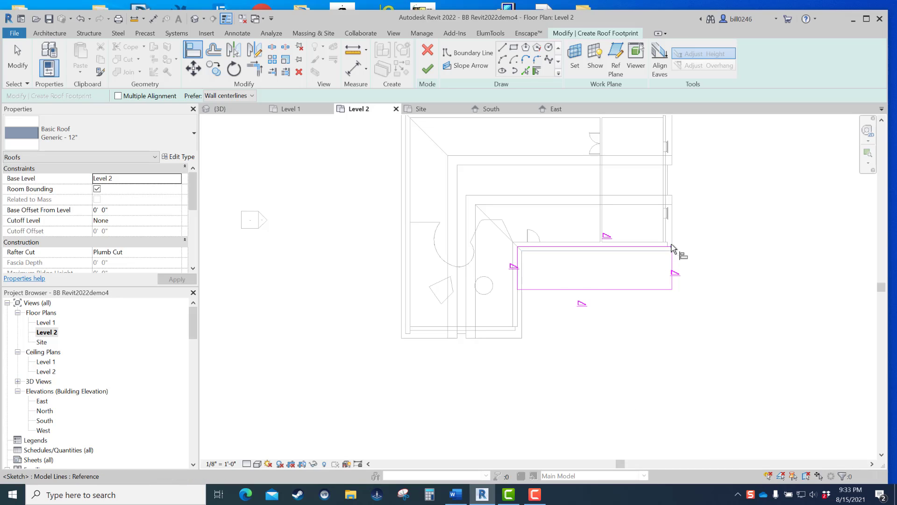
{"action": "left_click", "coordinate": [671, 267]}
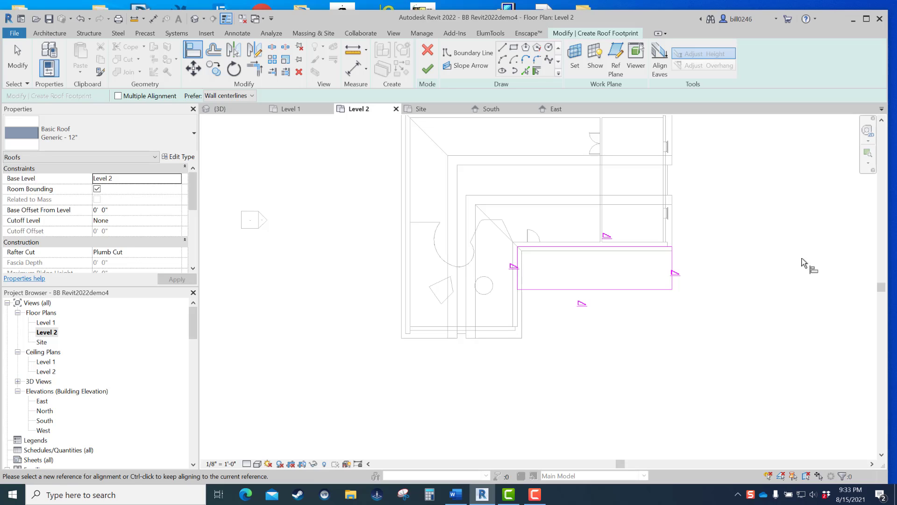
{"action": "key", "text": "Escape"}
{"action": "key", "text": "Escape"}
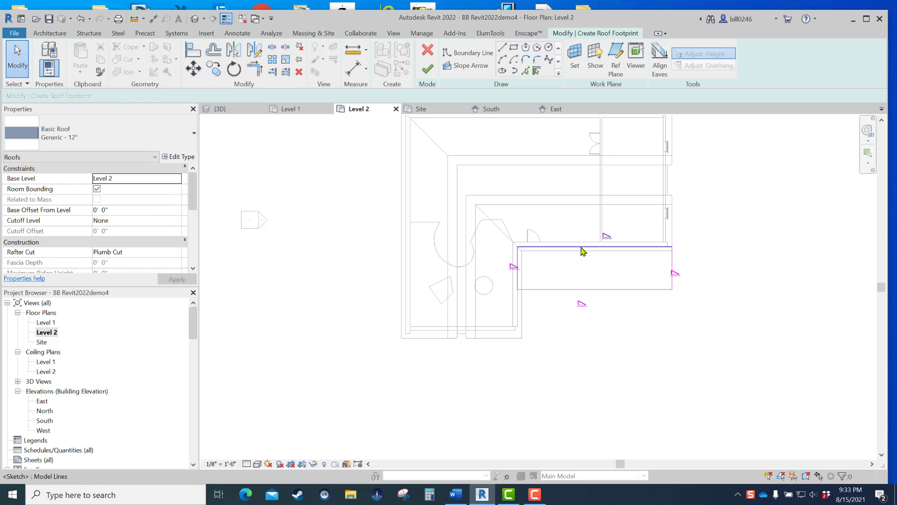
Step: Turn off Defines Slope for the entry roof's wall-side, west and east boundary lines
{"action": "left_click", "coordinate": [581, 246]}
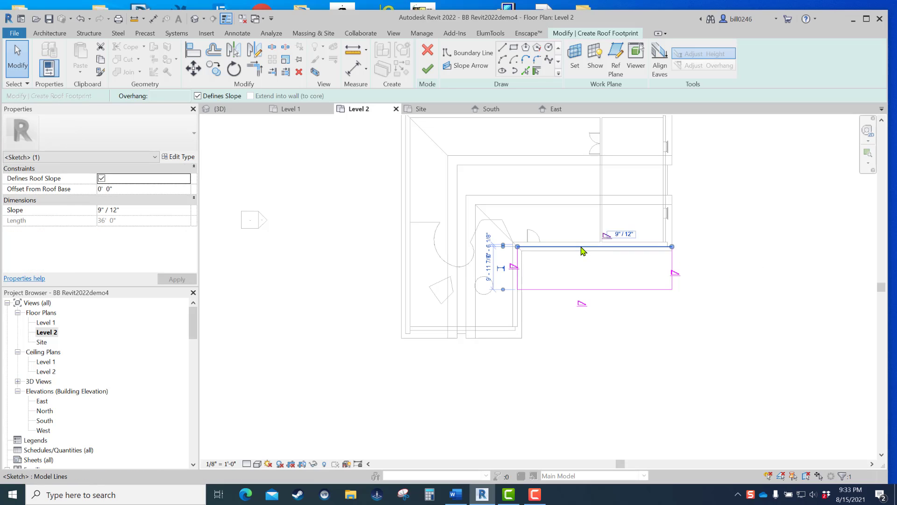
{"action": "left_click", "coordinate": [199, 95]}
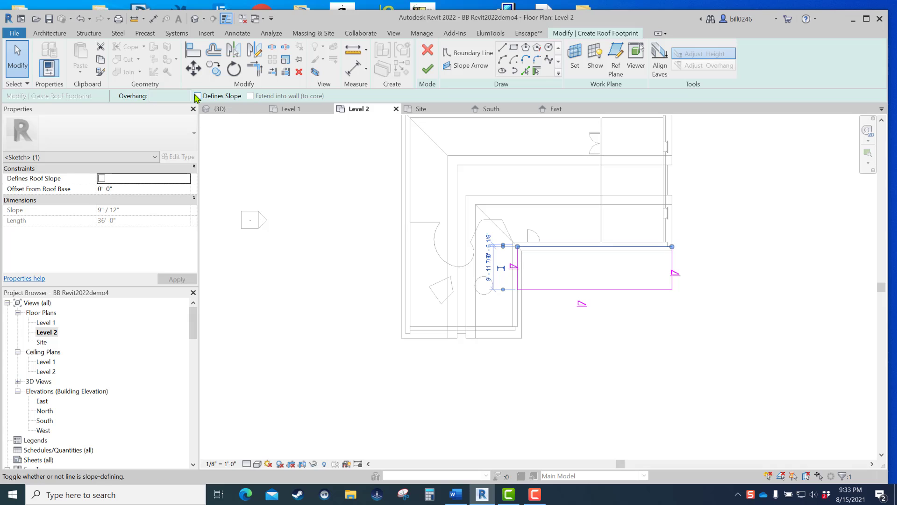
{"action": "left_click", "coordinate": [517, 281]}
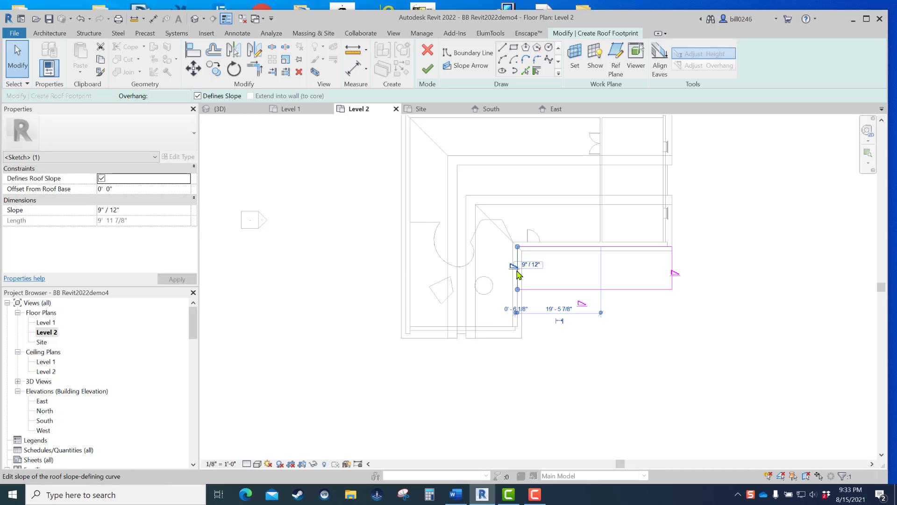
{"action": "left_click", "coordinate": [207, 98]}
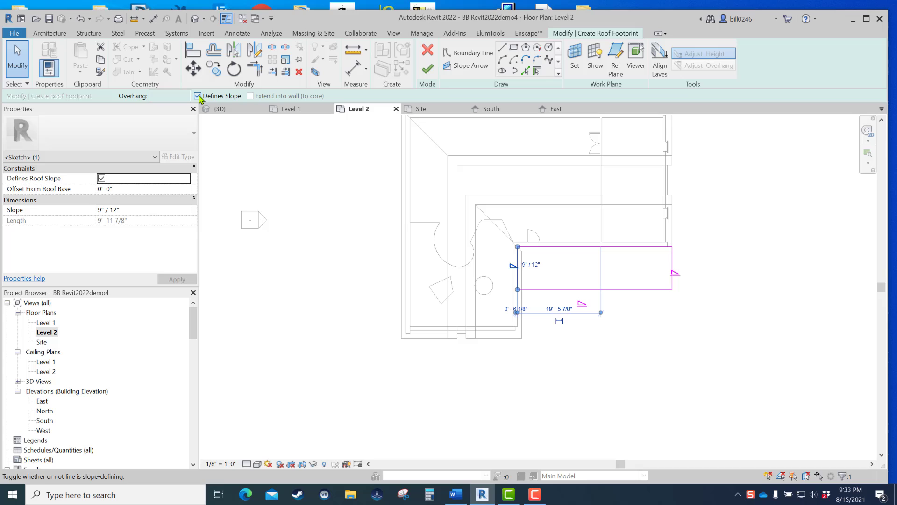
{"action": "left_click", "coordinate": [673, 262]}
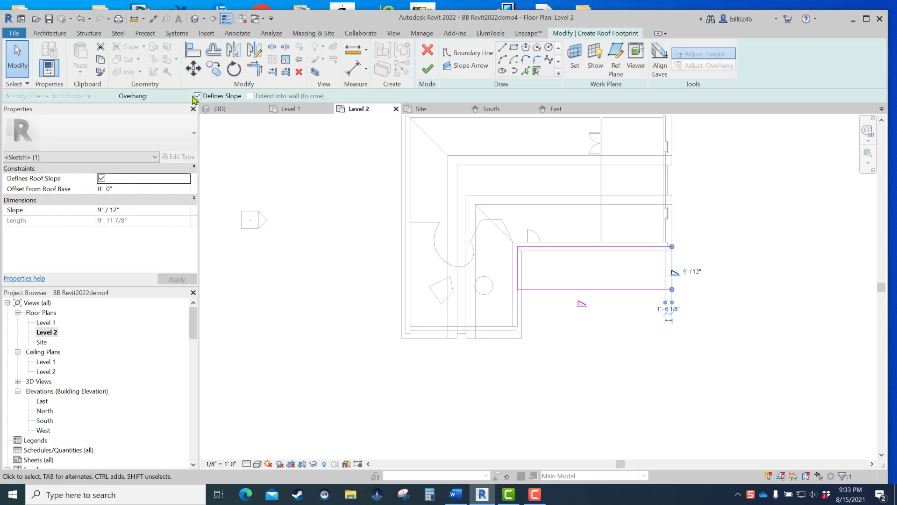
{"action": "left_click", "coordinate": [196, 96]}
{"action": "left_click", "coordinate": [611, 325]}
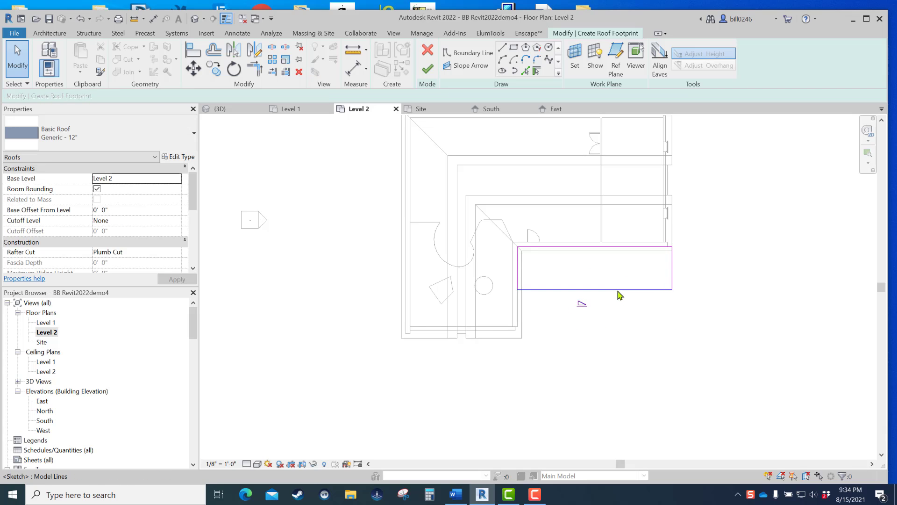
Step: Set the slope of the front boundary line to 1" / 12" and finish the entry roof sketch
{"action": "left_click", "coordinate": [618, 289]}
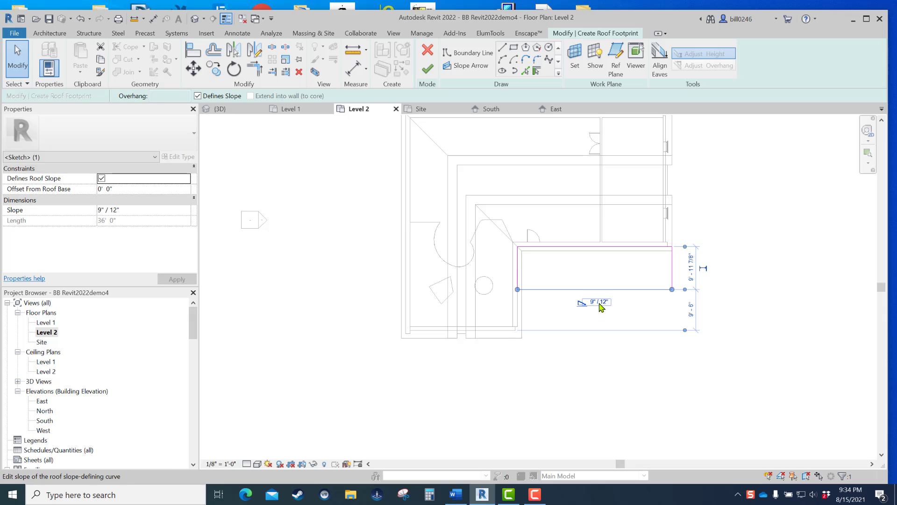
{"action": "left_click", "coordinate": [598, 301]}
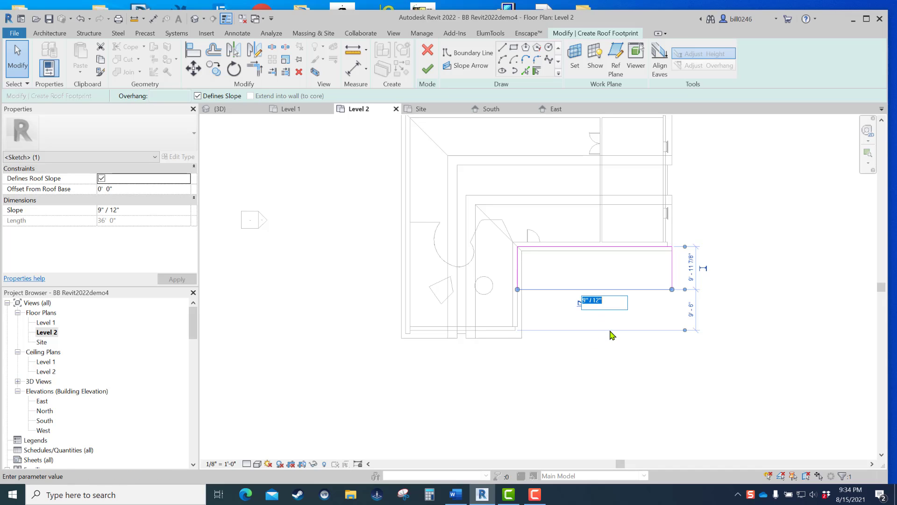
{"action": "type", "text": "1"}
{"action": "key", "text": "Return"}
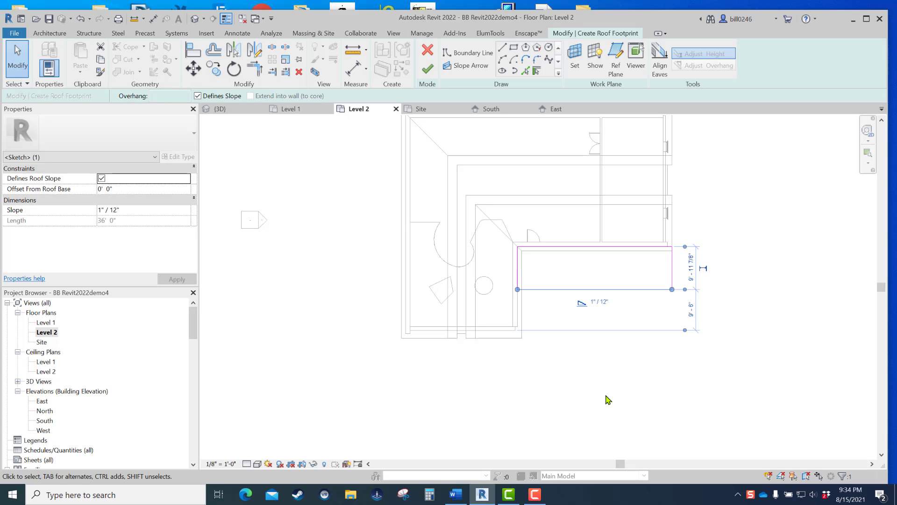
{"action": "left_click", "coordinate": [574, 441]}
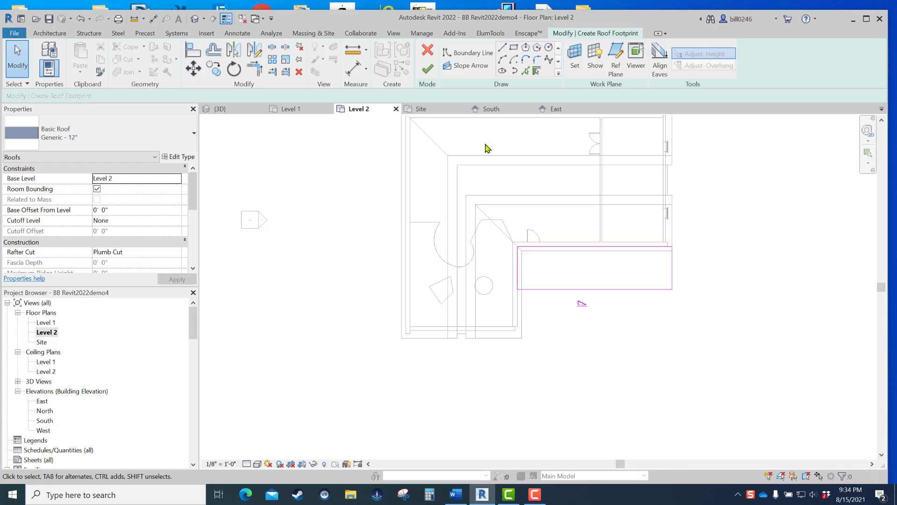
{"action": "left_click", "coordinate": [422, 69]}
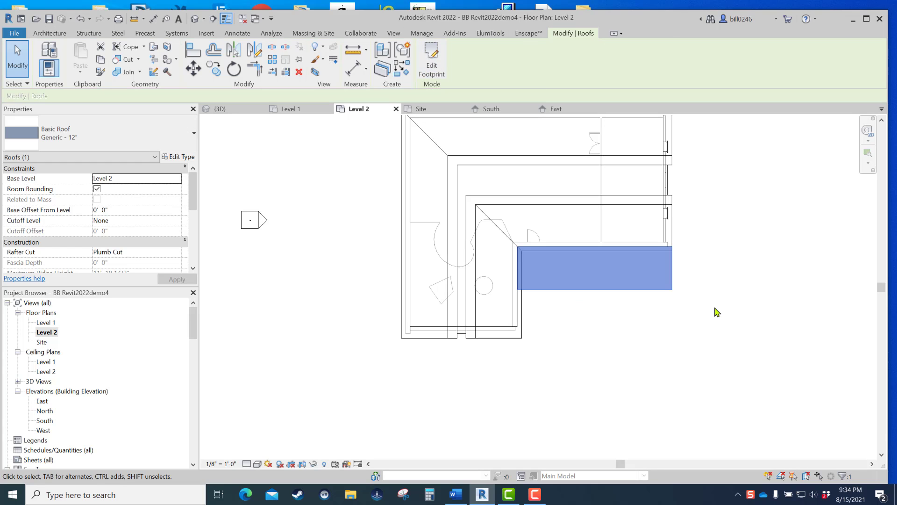
Step: Check the entry roof in the East elevation and change its type to Wood Rafter 8" - Asphalt Shingle - Insulated in 3D
{"action": "double_click", "coordinate": [43, 402]}
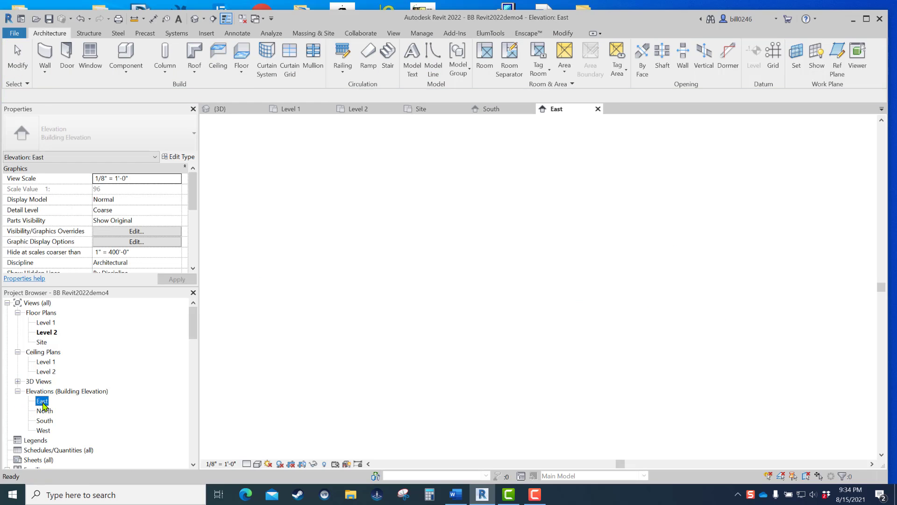
{"action": "scroll", "coordinate": [495, 301], "scroll_direction": "up", "scroll_amount": 5}
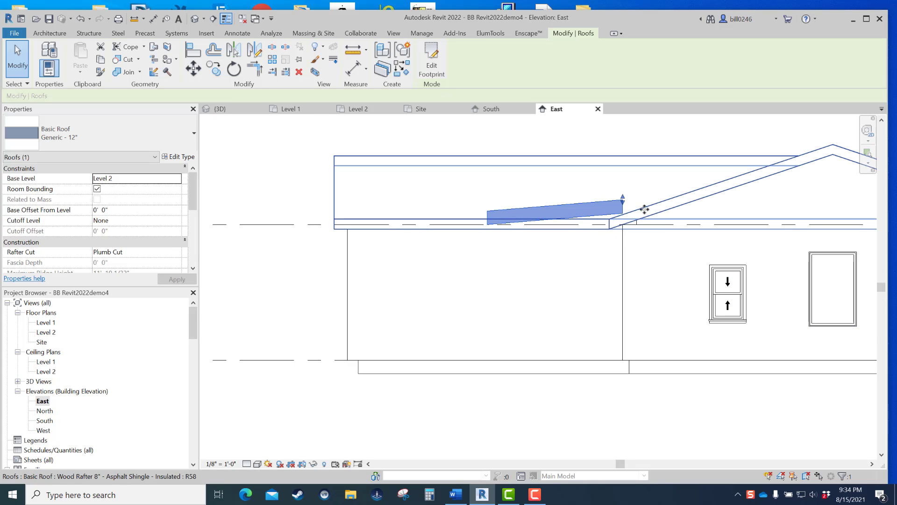
{"action": "left_click", "coordinate": [195, 18]}
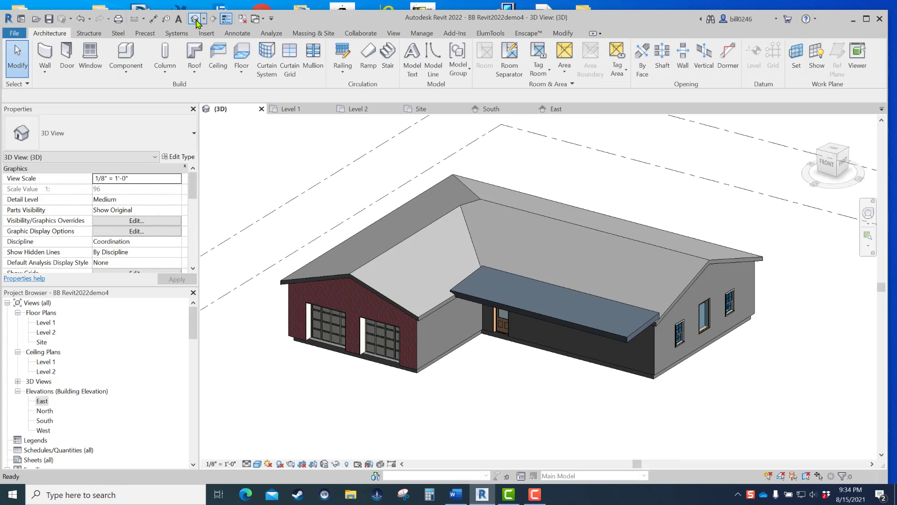
{"action": "left_click", "coordinate": [569, 330]}
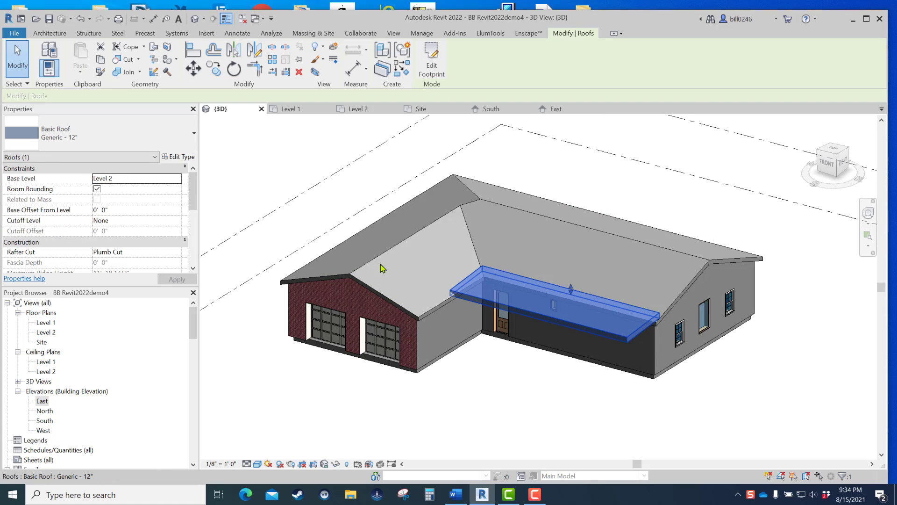
{"action": "left_click", "coordinate": [62, 134]}
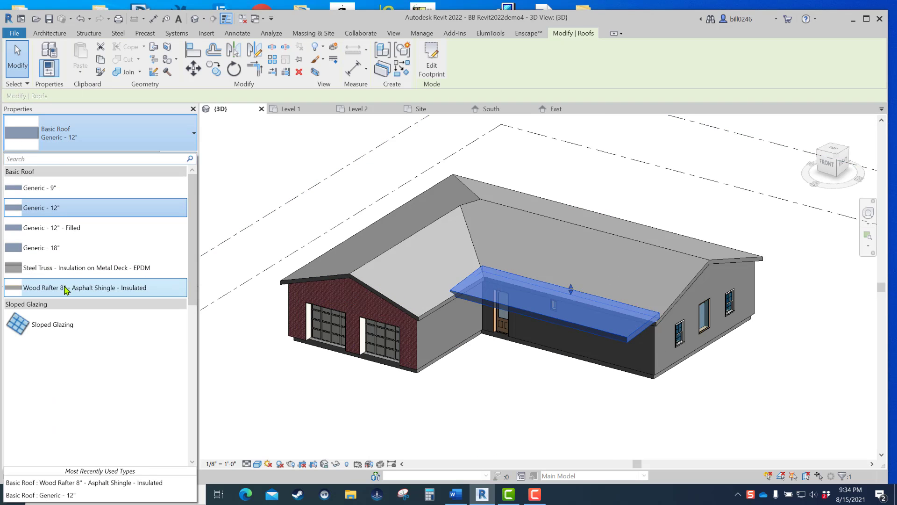
{"action": "left_click", "coordinate": [70, 287]}
{"action": "left_click", "coordinate": [465, 416]}
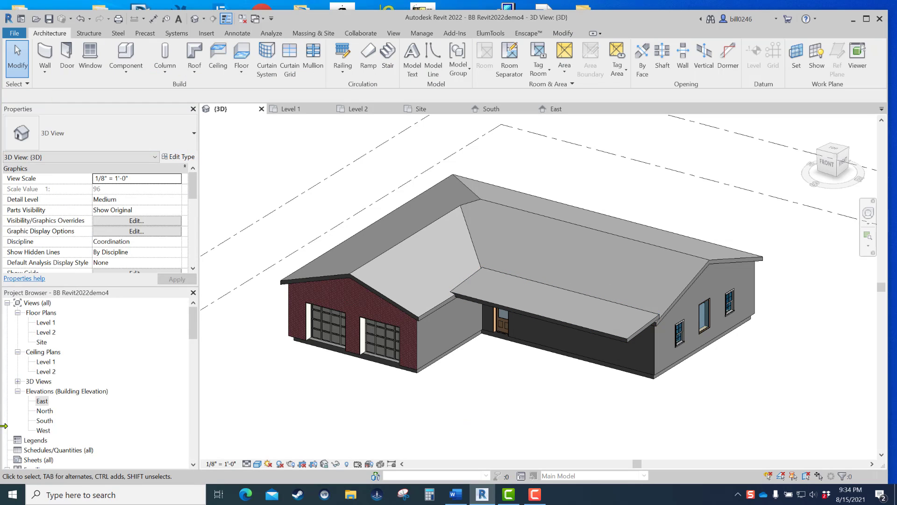
Step: Lower the entry roof beneath the main eave in the East elevation until its Base Offset From Level is -2' 0"
{"action": "double_click", "coordinate": [42, 401]}
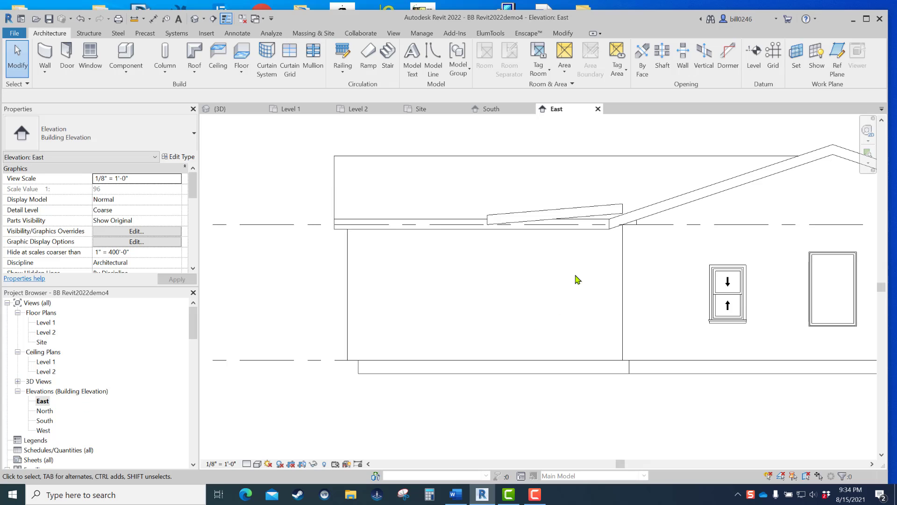
{"action": "scroll", "coordinate": [607, 212], "scroll_direction": "up", "scroll_amount": 2}
{"action": "left_click", "coordinate": [609, 198]}
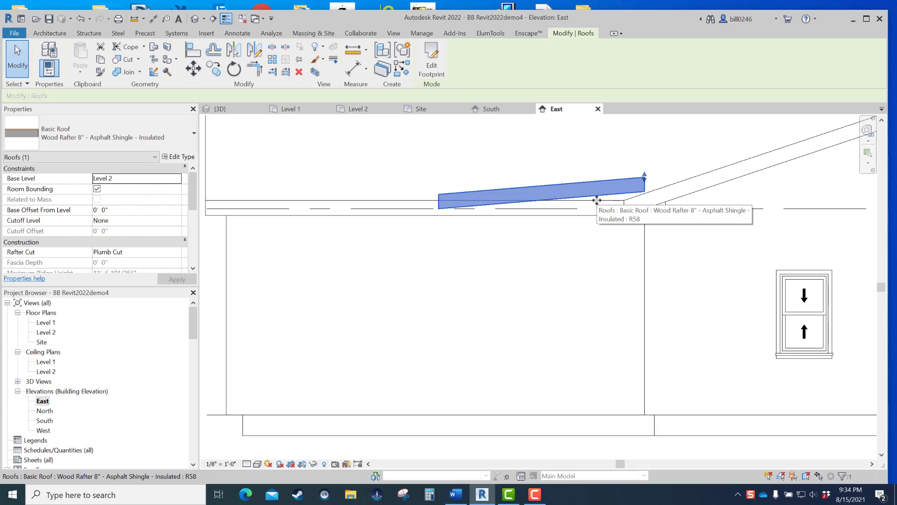
{"action": "key", "text": "Down"}
{"action": "key", "text": "Down"}
{"action": "key", "text": "Down"}
{"action": "key", "text": "Down"}
{"action": "key", "text": "Down"}
{"action": "key", "text": "Down"}
{"action": "key", "text": "Down"}
{"action": "key", "text": "Down"}
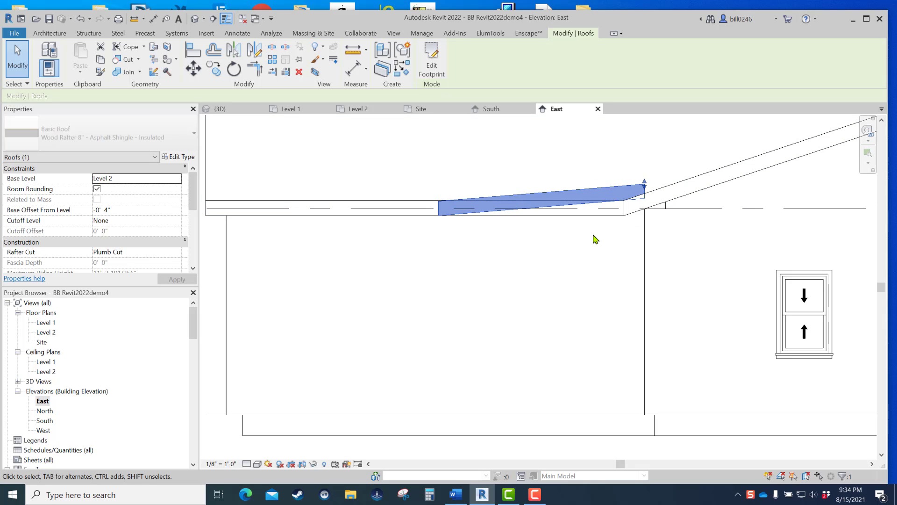
{"action": "key", "text": "Down"}
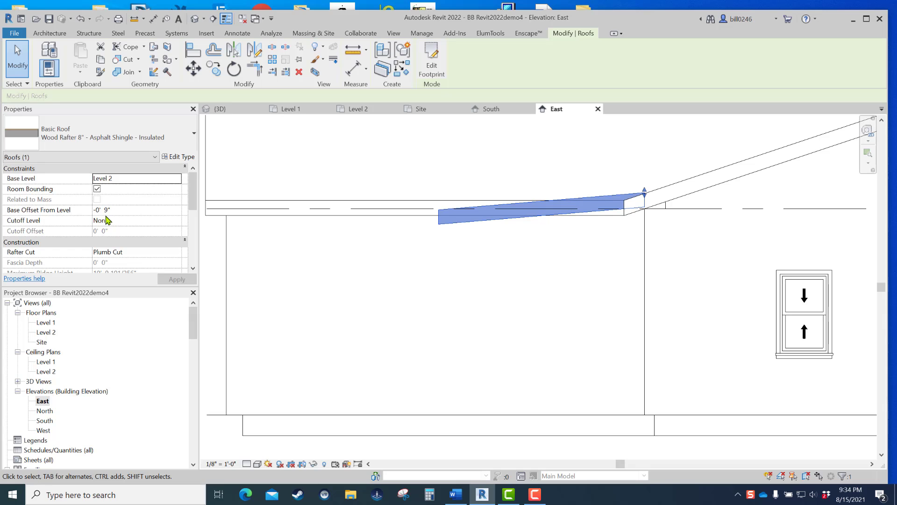
{"action": "key", "text": "Down"}
{"action": "key", "text": "Down"}
{"action": "key", "text": "Down"}
{"action": "key", "text": "Down"}
{"action": "key", "text": "Down"}
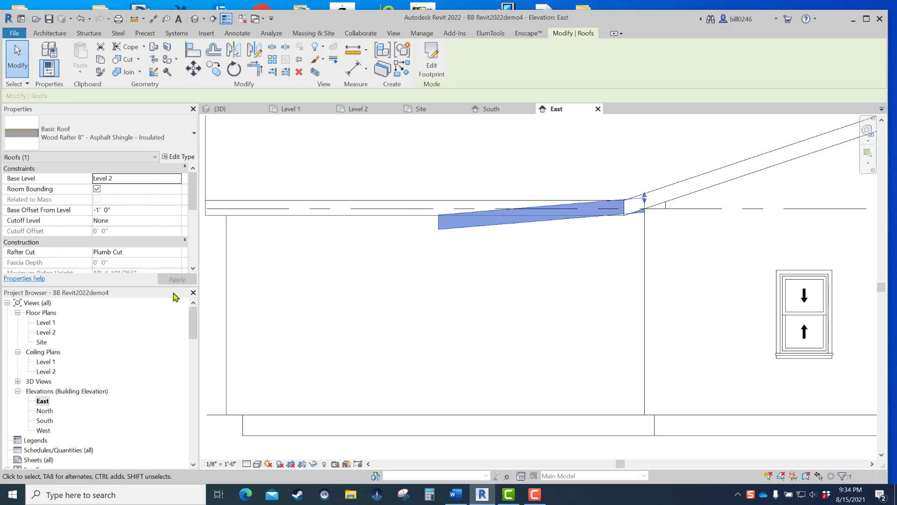
{"action": "key", "text": "Down"}
{"action": "key", "text": "Down"}
{"action": "key", "text": "Down"}
{"action": "key", "text": "Down"}
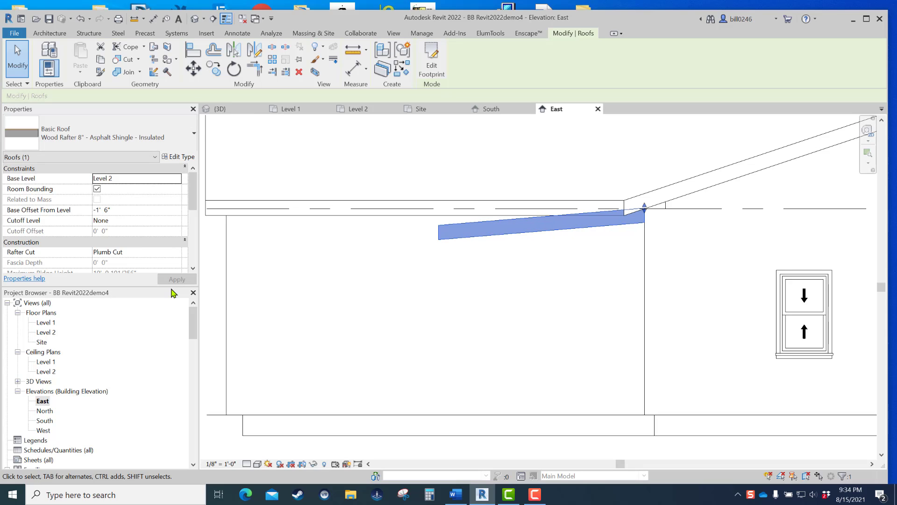
{"action": "key", "text": "Down"}
{"action": "key", "text": "Down"}
{"action": "key", "text": "Down"}
{"action": "key", "text": "Down"}
{"action": "key", "text": "Down"}
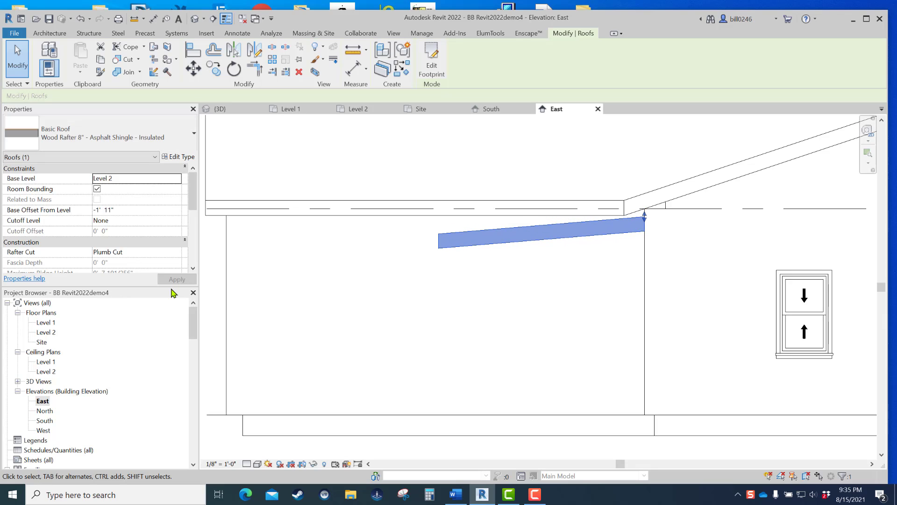
{"action": "key", "text": "Down"}
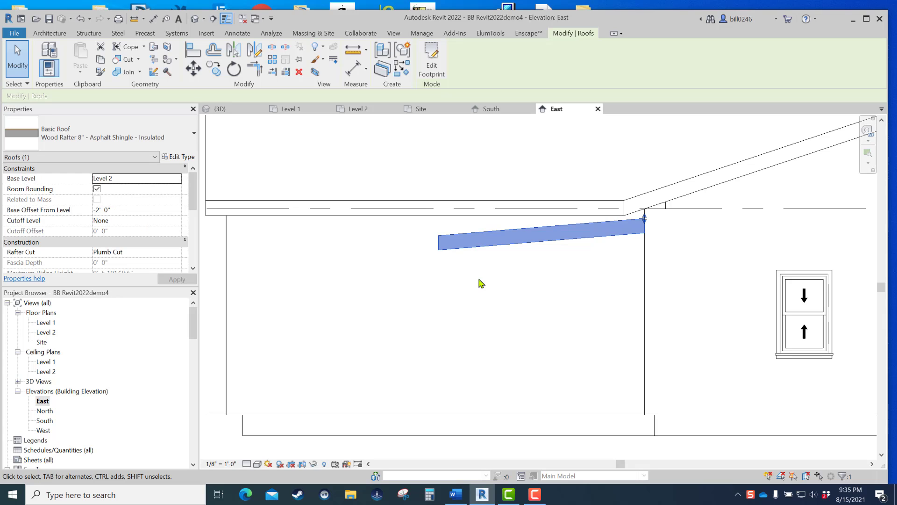
Step: Edit the entry roof's footprint in the Site plan and move its front line in to a depth of about 6'-6"
{"action": "double_click", "coordinate": [42, 341]}
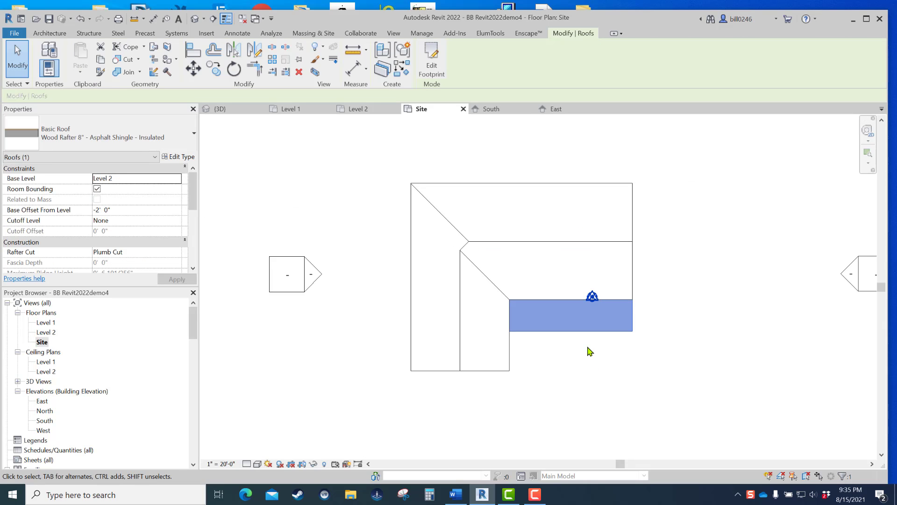
{"action": "left_click", "coordinate": [431, 63]}
{"action": "scroll", "coordinate": [528, 309], "scroll_direction": "up", "scroll_amount": 2}
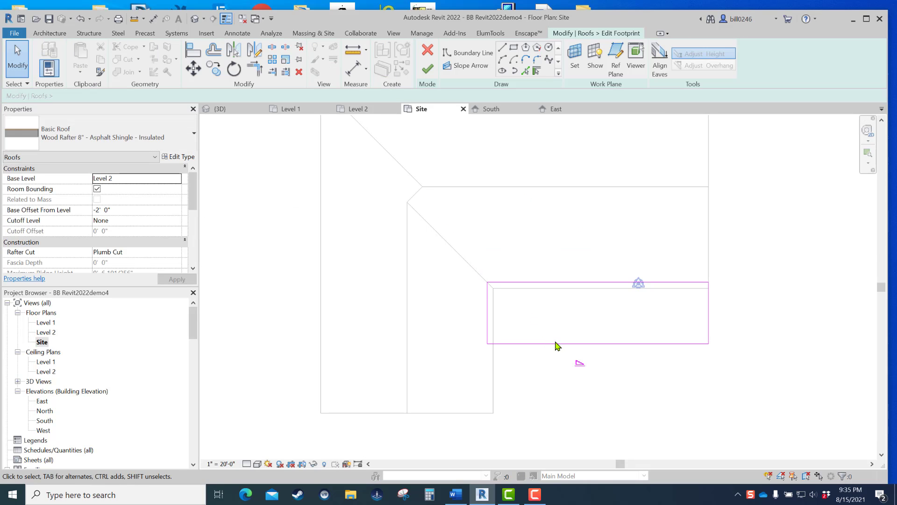
{"action": "left_click_drag", "start_coordinate": [558, 346], "coordinate": [564, 322]}
{"action": "left_click", "coordinate": [767, 353]}
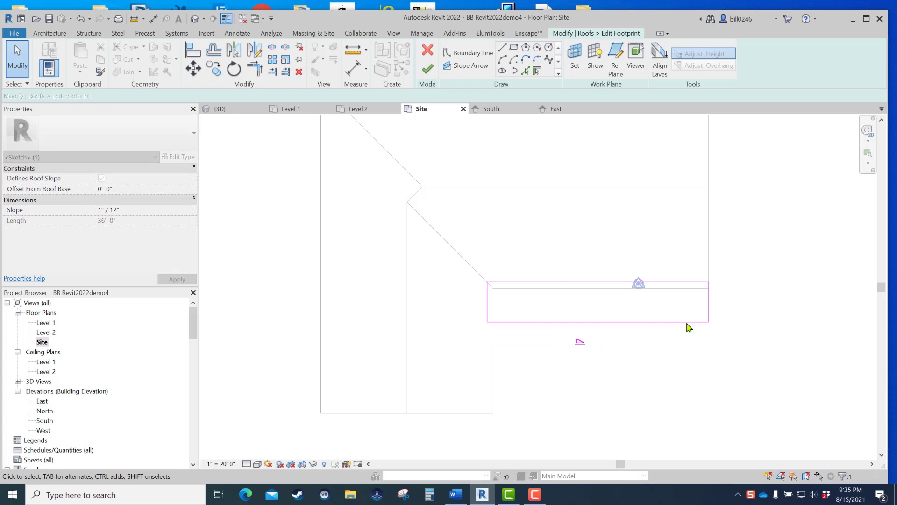
Step: Set the depth of the entry roof's footprint to 6' 0" at its front line and finish the sketch
{"action": "left_click", "coordinate": [673, 322]}
{"action": "left_click", "coordinate": [730, 301]}
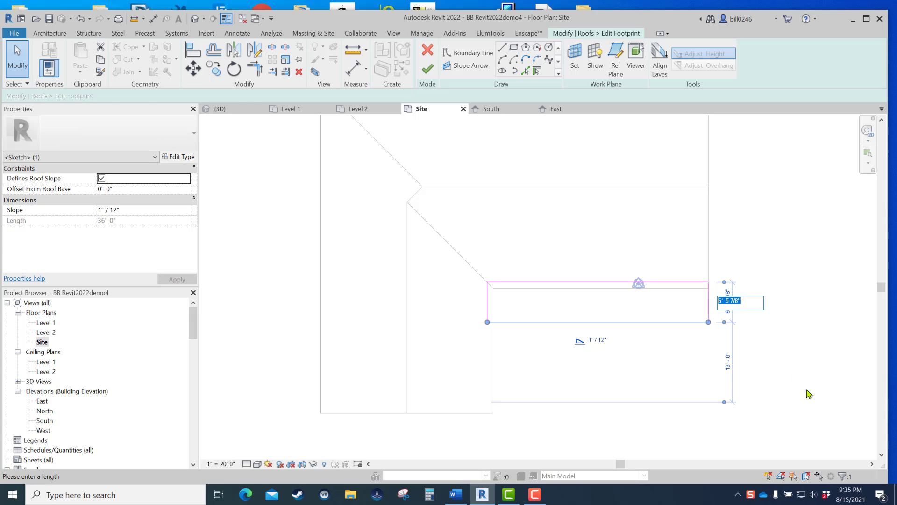
{"action": "type", "text": "6"}
{"action": "key", "text": "Return"}
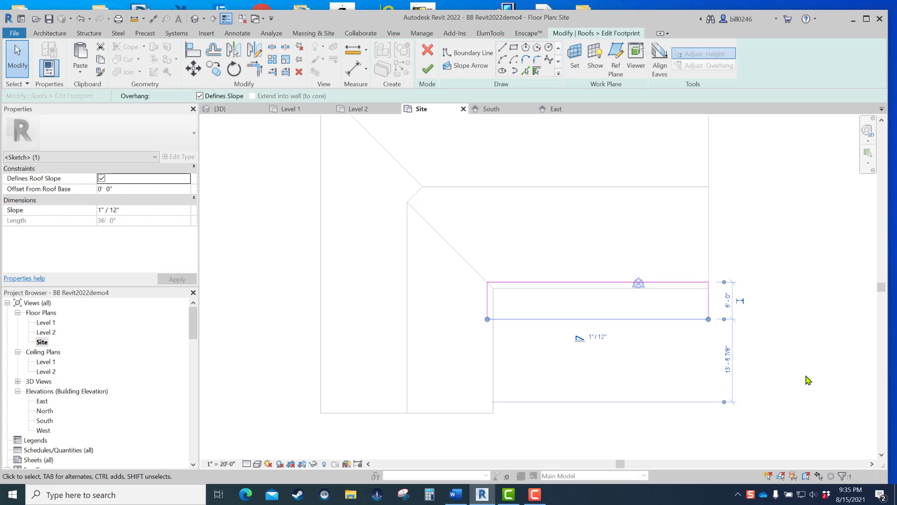
{"action": "left_click", "coordinate": [808, 379]}
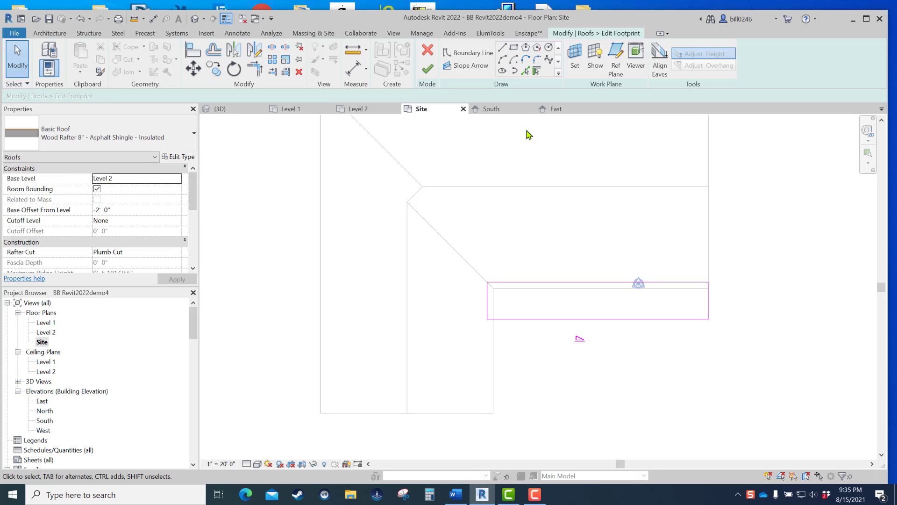
{"action": "left_click", "coordinate": [427, 69]}
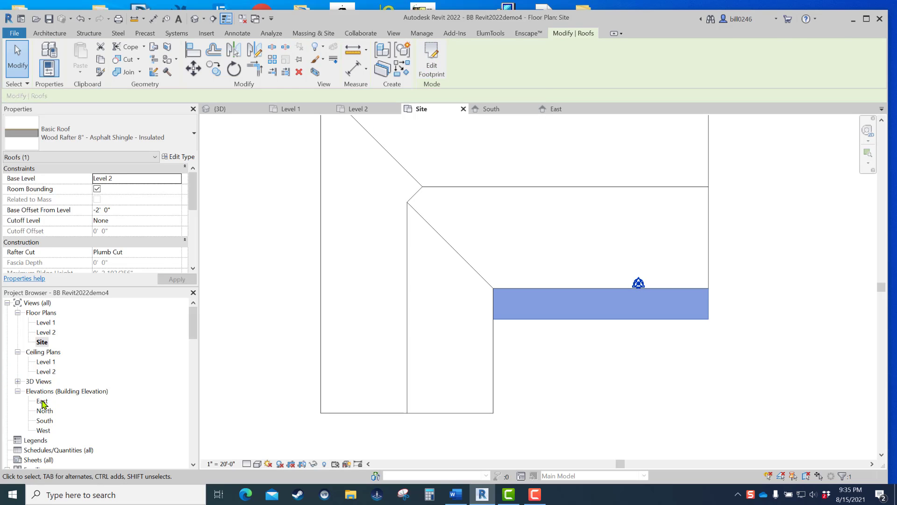
Step: Open the East elevation and set the entry roof's Base Offset From Level to -1' 6", checking its clearance below the main eave
{"action": "double_click", "coordinate": [42, 401]}
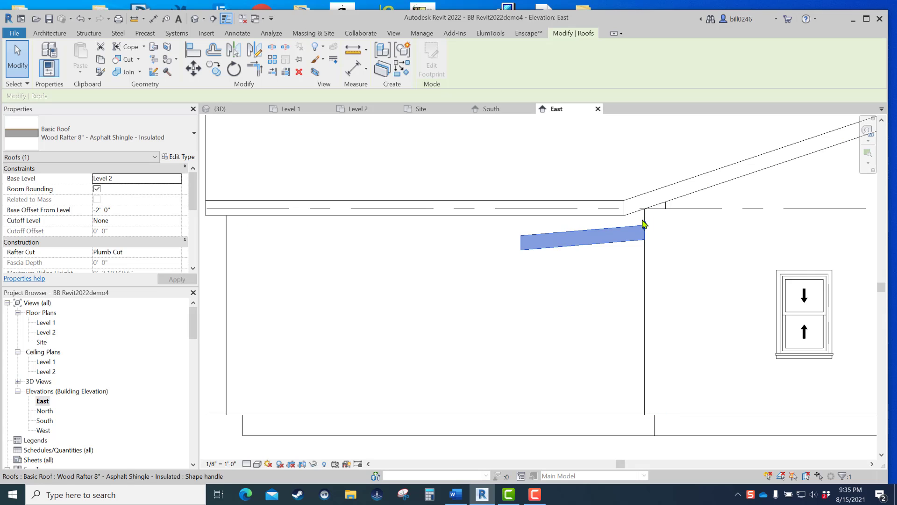
{"action": "left_click", "coordinate": [118, 210]}
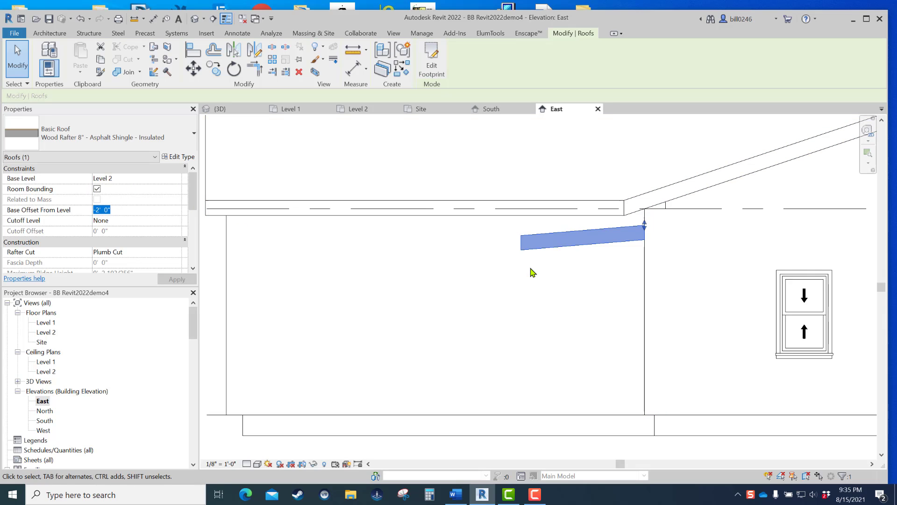
{"action": "double_click", "coordinate": [136, 210]}
{"action": "type", "text": "-"}
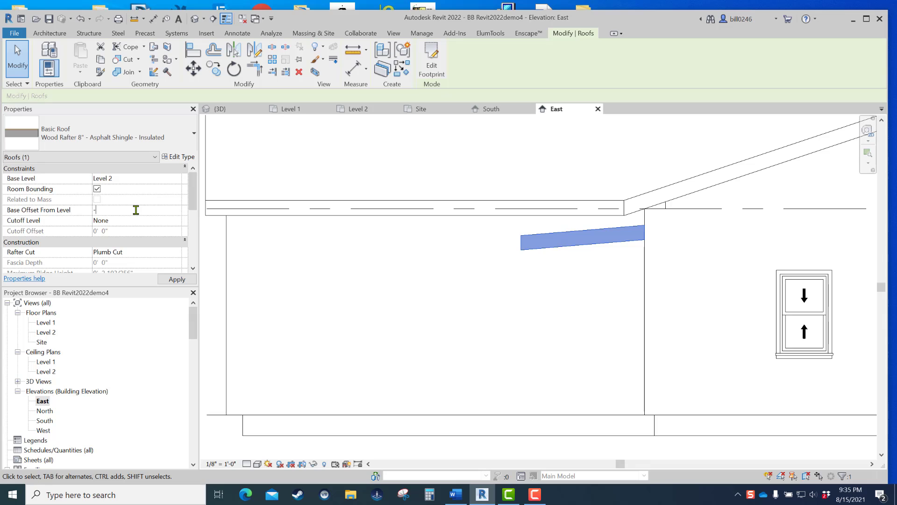
{"action": "type", "text": "1'  6"}
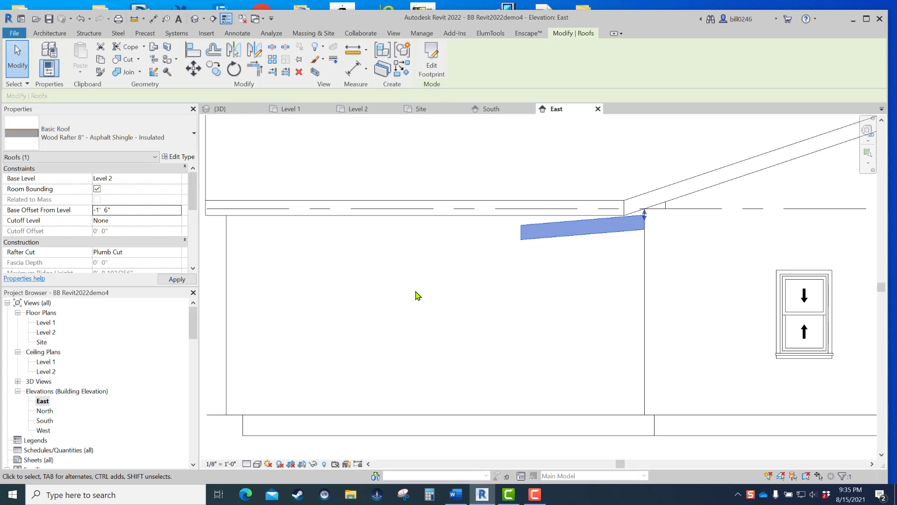
{"action": "scroll", "coordinate": [627, 206], "scroll_direction": "up", "scroll_amount": 2}
{"action": "scroll", "coordinate": [627, 206], "scroll_direction": "up", "scroll_amount": 2}
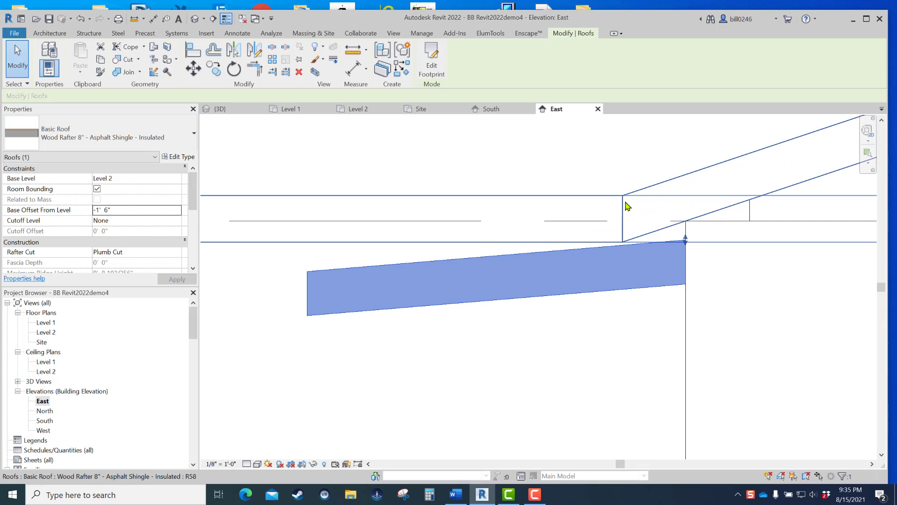
Step: Set the entry roof's Base Offset From Level to -1' 9" and check its fit under the main eave
{"action": "left_click", "coordinate": [127, 210]}
{"action": "type", "text": "-"}
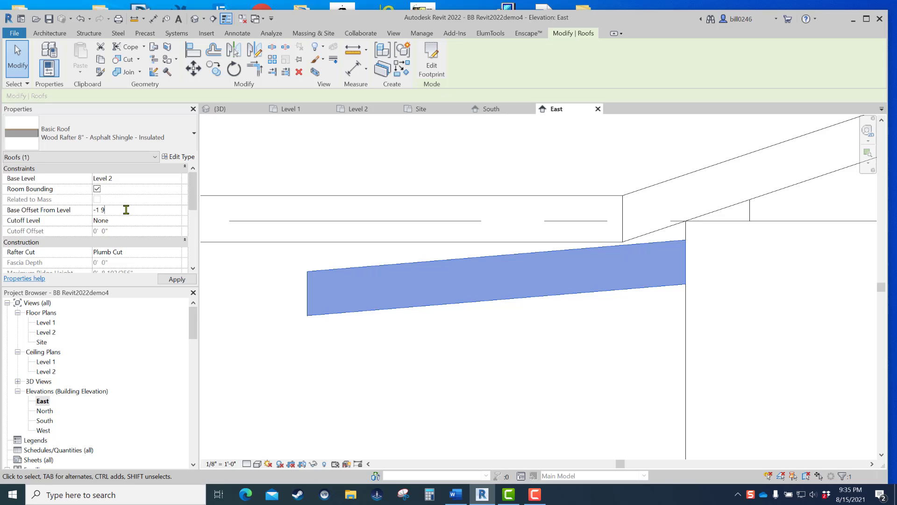
{"action": "type", "text": "1'  9"}
{"action": "key", "text": "Return"}
{"action": "scroll", "coordinate": [421, 330], "scroll_direction": "down", "scroll_amount": 3}
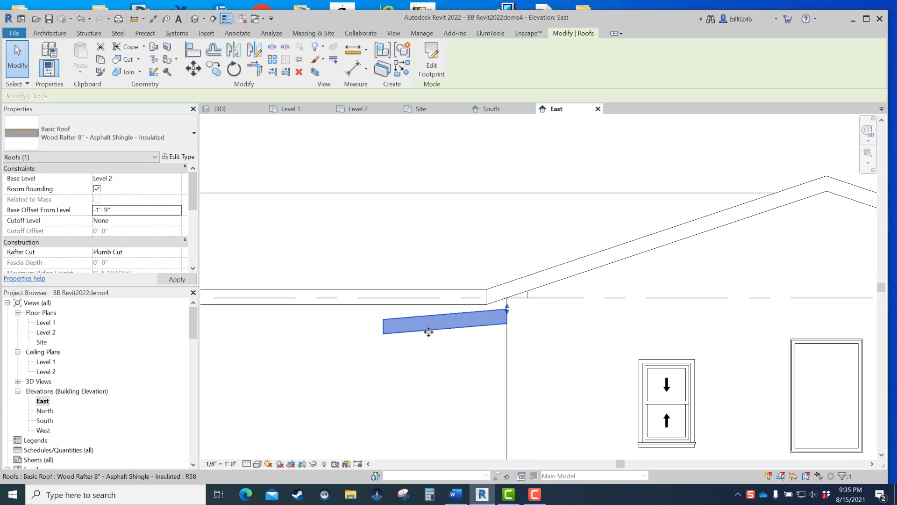
{"action": "scroll", "coordinate": [428, 332], "scroll_direction": "down", "scroll_amount": 4}
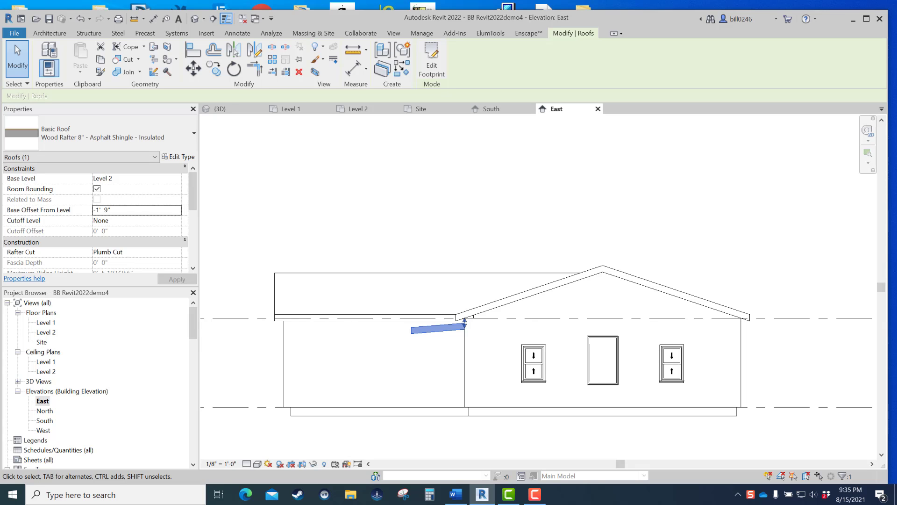
{"action": "left_click", "coordinate": [446, 349]}
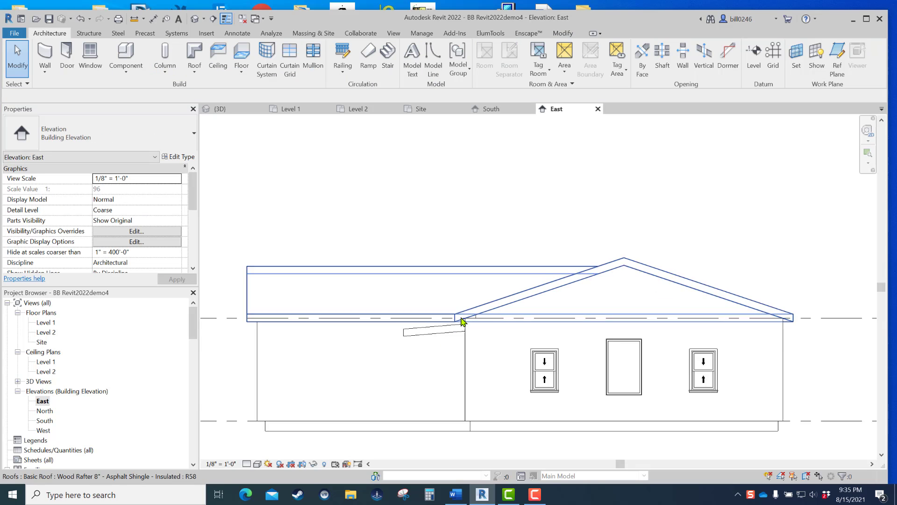
{"action": "scroll", "coordinate": [461, 317], "scroll_direction": "up", "scroll_amount": 4}
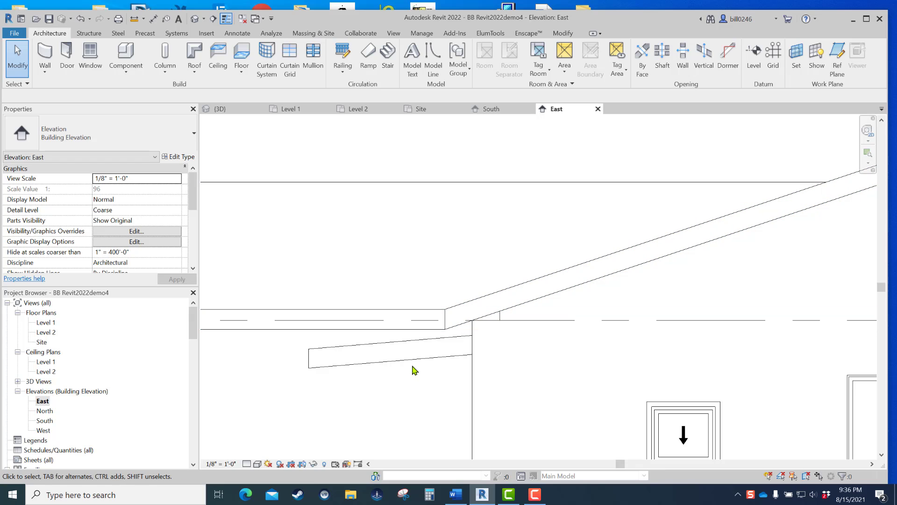
Step: Open the 3D view at the entry roof and turn shadows on
{"action": "left_click", "coordinate": [195, 19]}
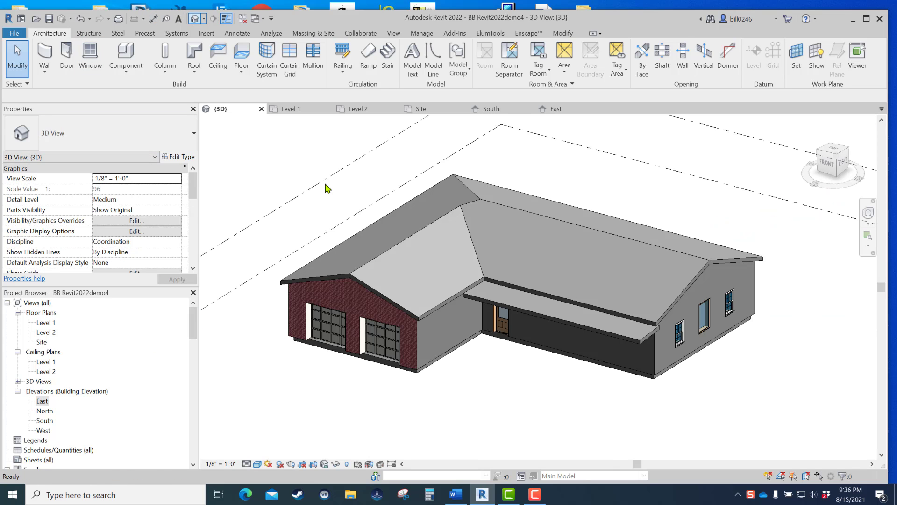
{"action": "scroll", "coordinate": [654, 365], "scroll_direction": "up", "scroll_amount": 3}
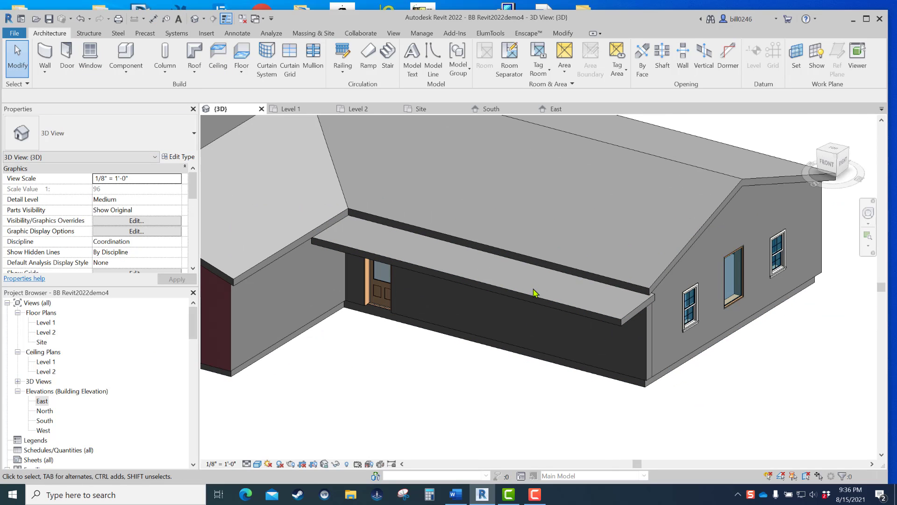
{"action": "left_click", "coordinate": [279, 464]}
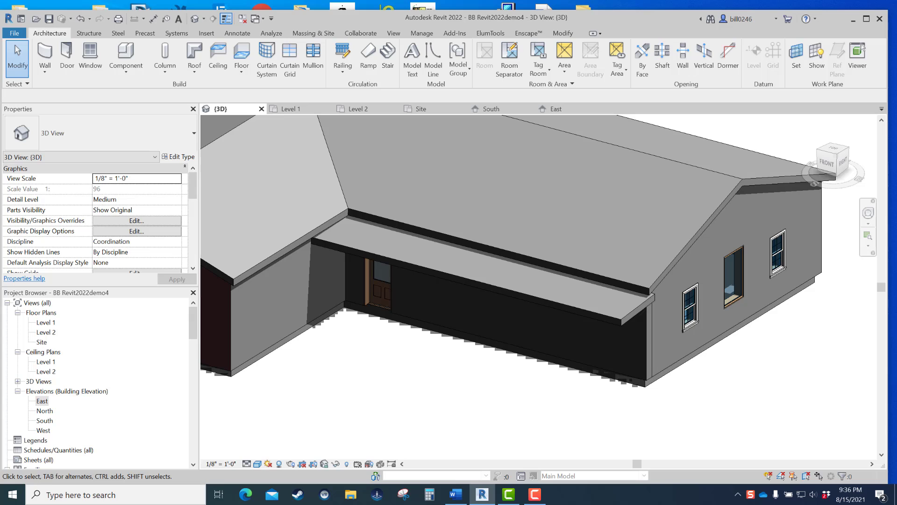
Step: Try a 4" / 12" slope on the entry roof and restore it to 1" / 12"
{"action": "left_click", "coordinate": [460, 275]}
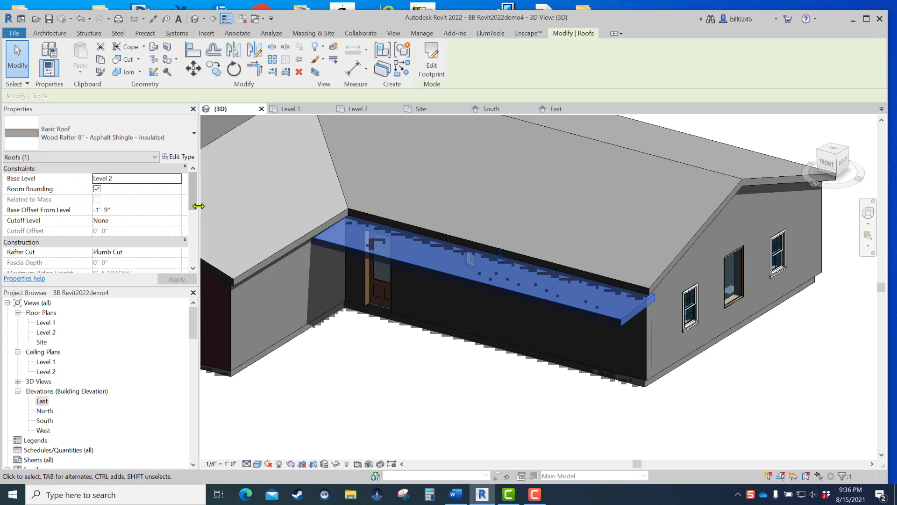
{"action": "left_click_drag", "start_coordinate": [192, 204], "coordinate": [191, 232]}
{"action": "left_click", "coordinate": [160, 229]}
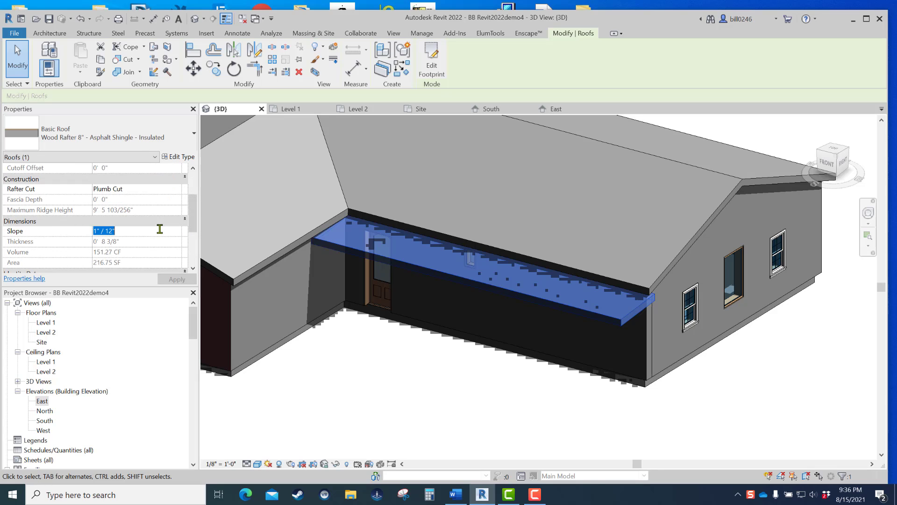
{"action": "type", "text": "4"}
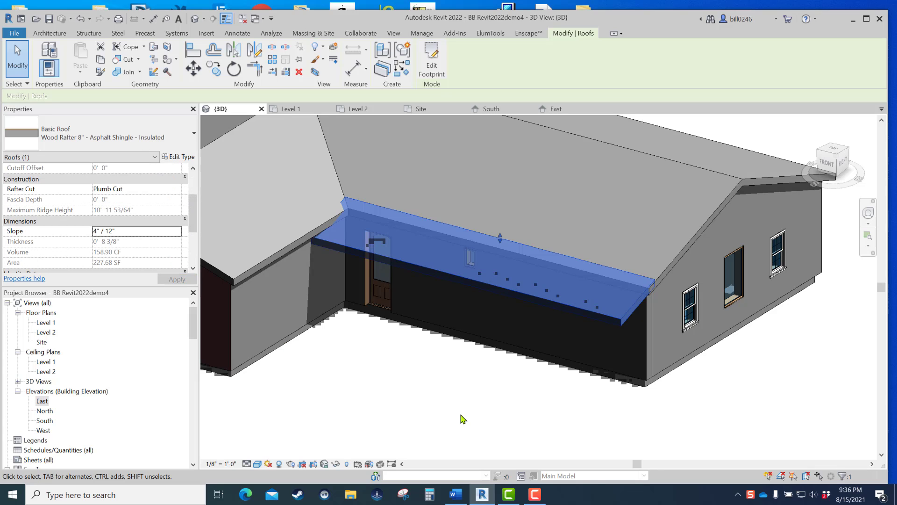
{"action": "left_click", "coordinate": [124, 230]}
{"action": "left_click", "coordinate": [468, 430]}
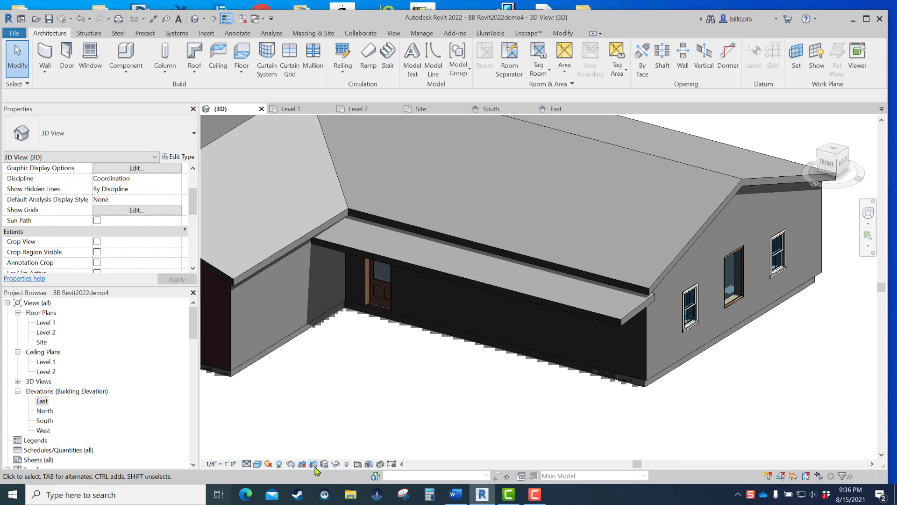
Step: Turn shadows off and examine the entry roof, the garage's front corner and the base of its side wall in 3D
{"action": "left_click", "coordinate": [280, 464]}
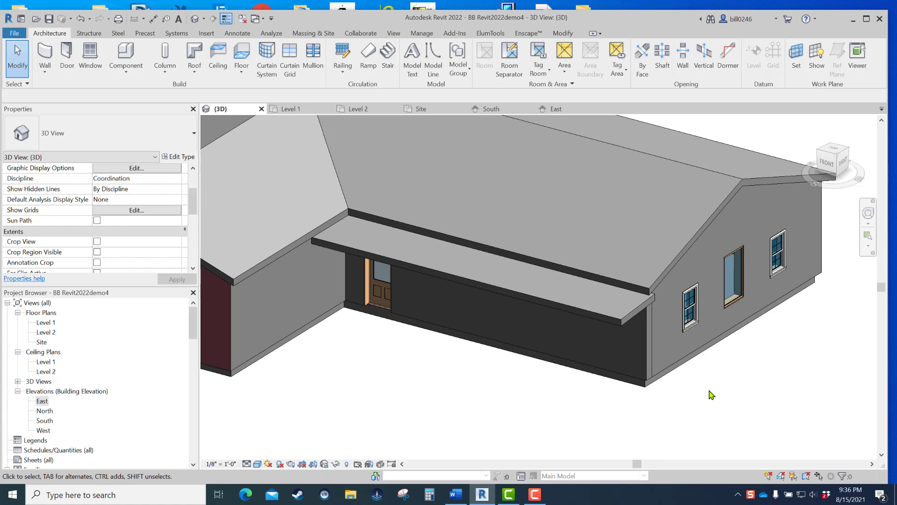
{"action": "middle_click_drag", "start_coordinate": [708, 398], "coordinate": [644, 403]}
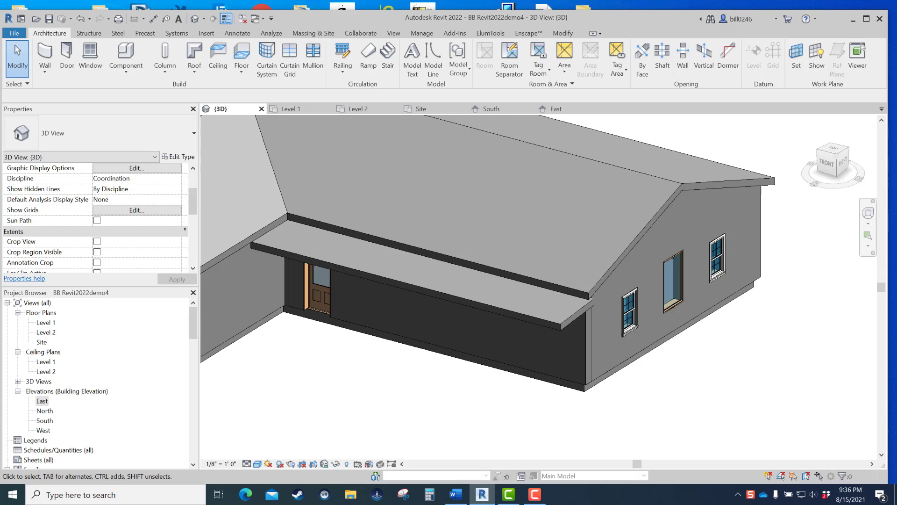
{"action": "middle_click_drag", "start_coordinate": [491, 368], "coordinate": [680, 402]}
{"action": "middle_click_drag", "start_coordinate": [388, 360], "coordinate": [498, 405]}
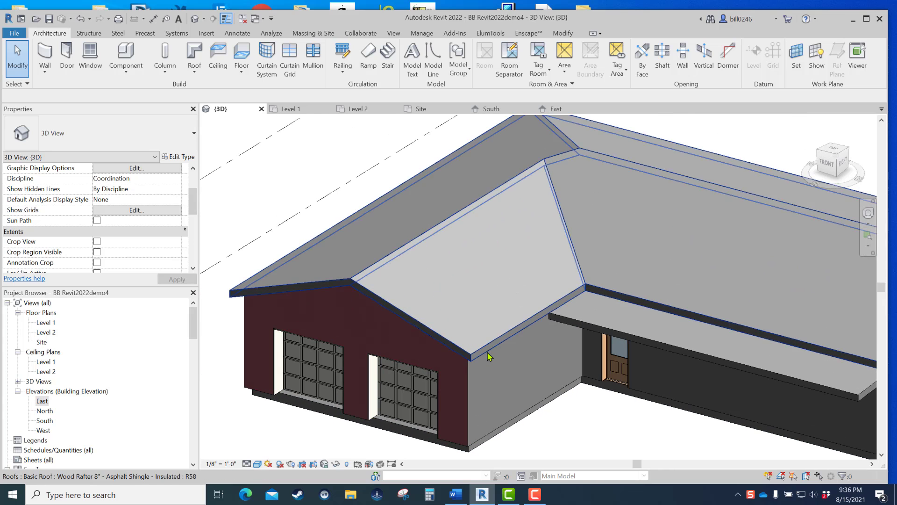
{"action": "scroll", "coordinate": [459, 332], "scroll_direction": "up", "scroll_amount": 4}
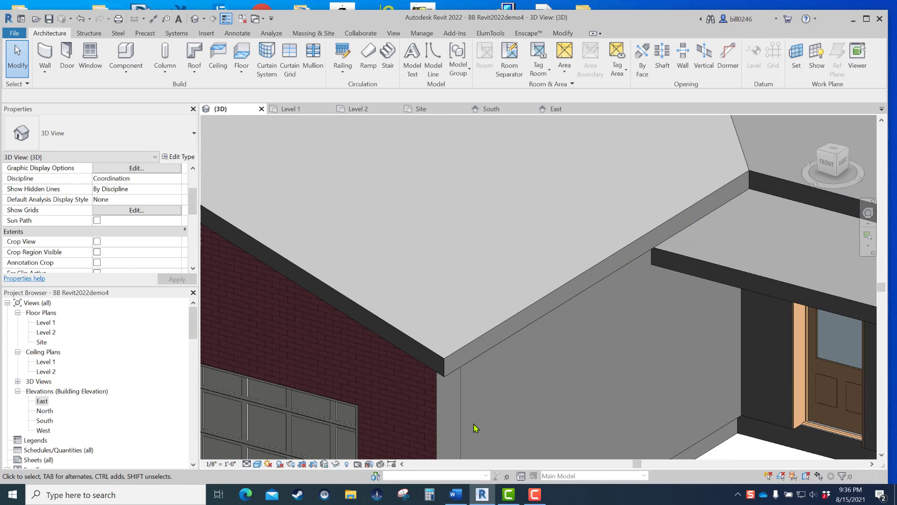
{"action": "middle_click_drag", "start_coordinate": [481, 380], "coordinate": [418, 237]}
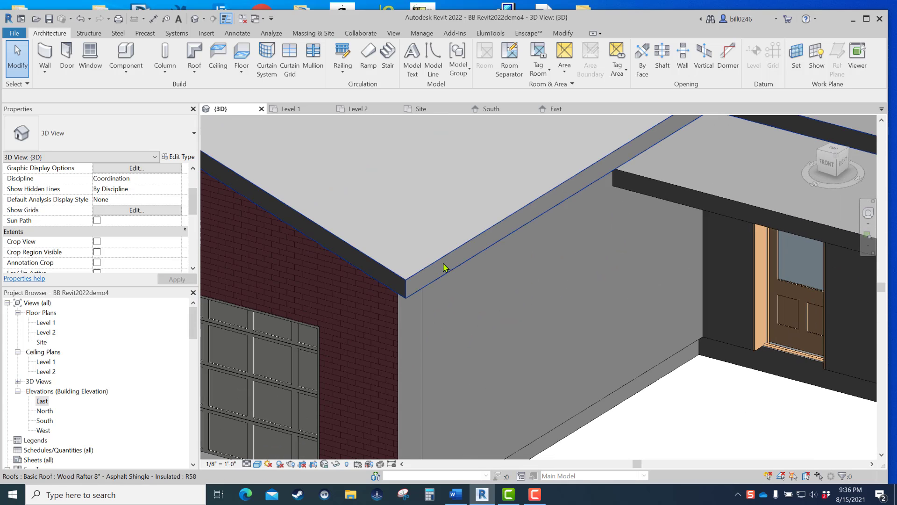
{"action": "middle_click_drag", "start_coordinate": [463, 345], "coordinate": [442, 196]}
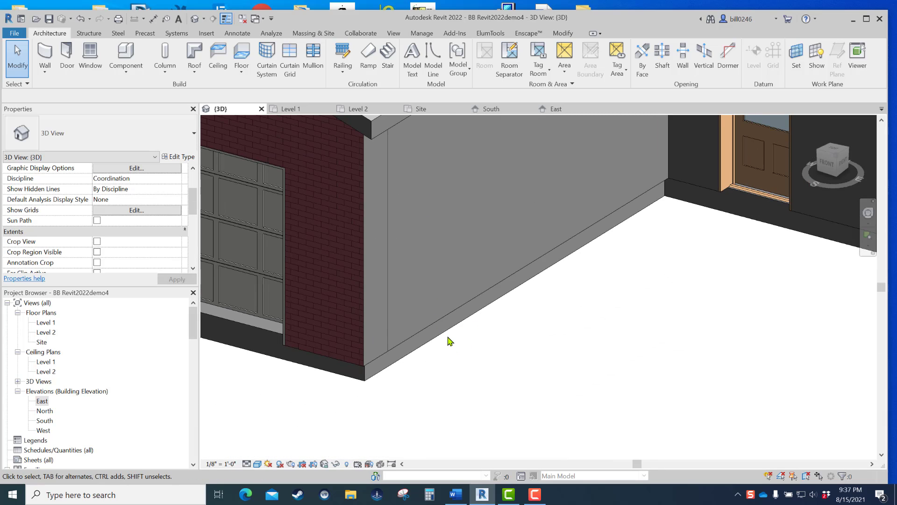
{"action": "scroll", "coordinate": [499, 312], "scroll_direction": "down", "scroll_amount": 2}
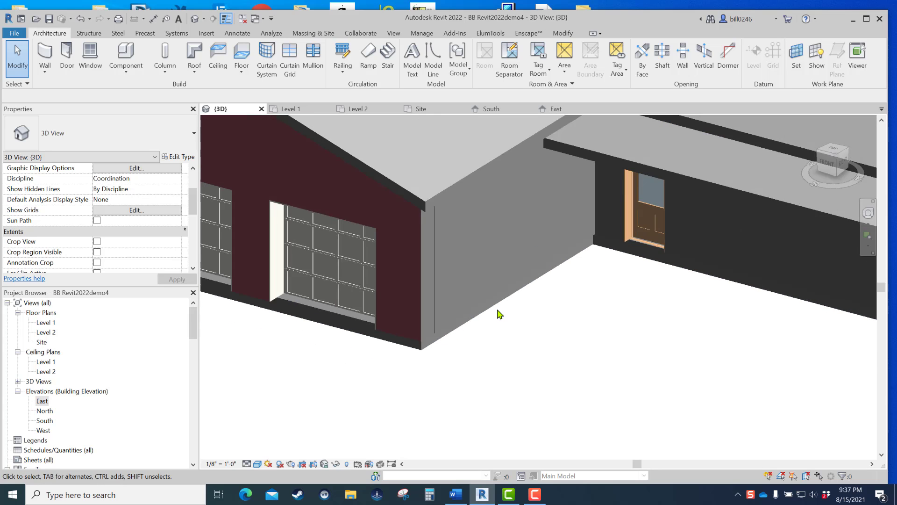
{"action": "scroll", "coordinate": [500, 314], "scroll_direction": "down", "scroll_amount": 3}
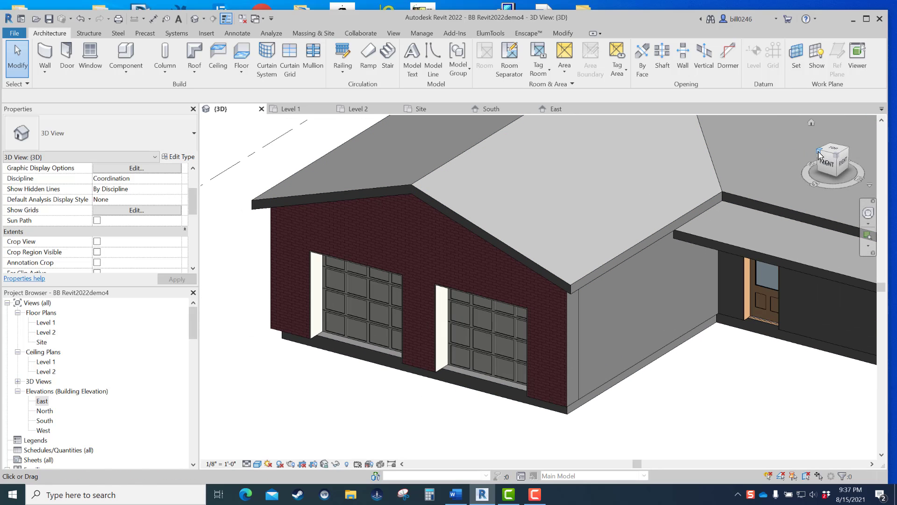
Step: Turn the 3D model to its front-left corner and examine the garage's left wall, eave and floor edge
{"action": "left_click", "coordinate": [819, 151]}
{"action": "scroll", "coordinate": [509, 322], "scroll_direction": "up", "scroll_amount": 6}
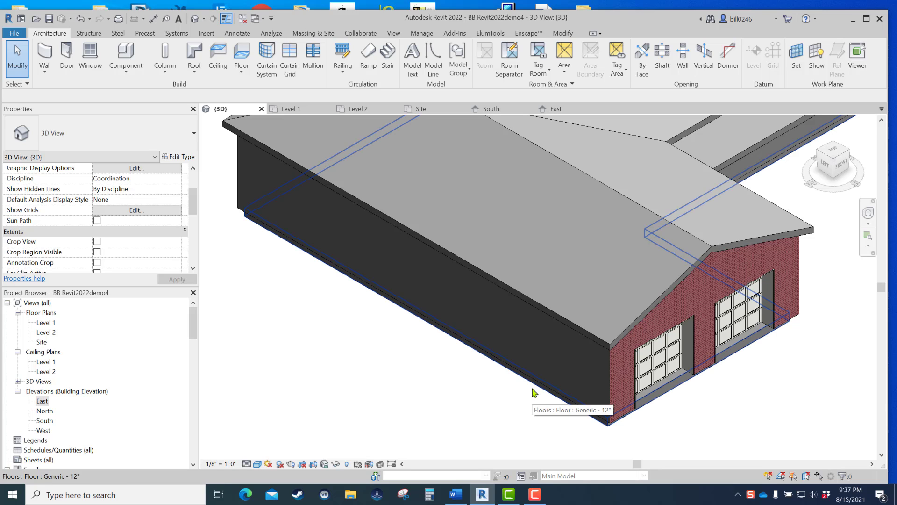
{"action": "scroll", "coordinate": [535, 393], "scroll_direction": "up", "scroll_amount": 3}
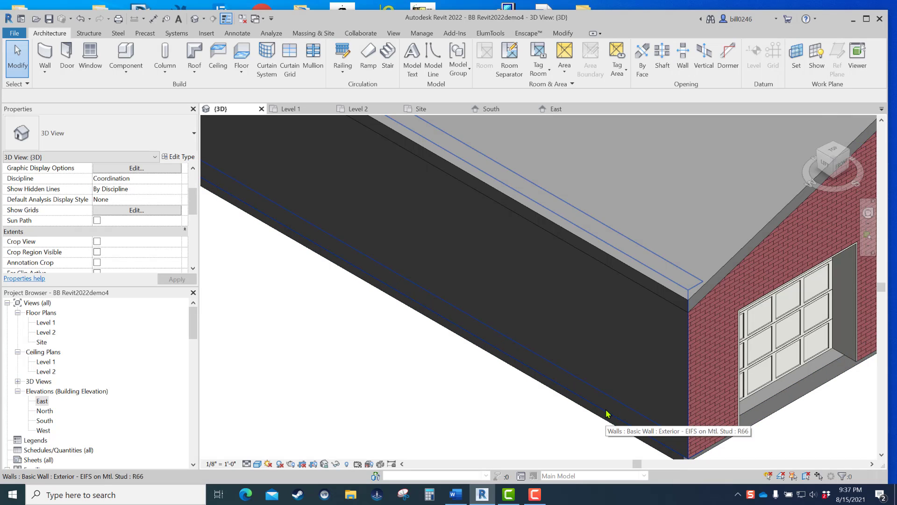
{"action": "scroll", "coordinate": [602, 414], "scroll_direction": "down", "scroll_amount": 6}
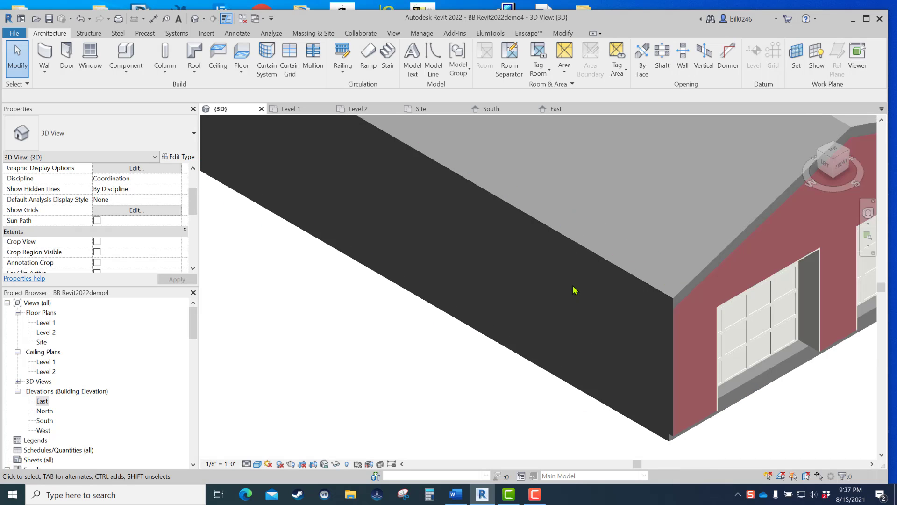
{"action": "middle_click_drag", "start_coordinate": [518, 372], "coordinate": [510, 382]}
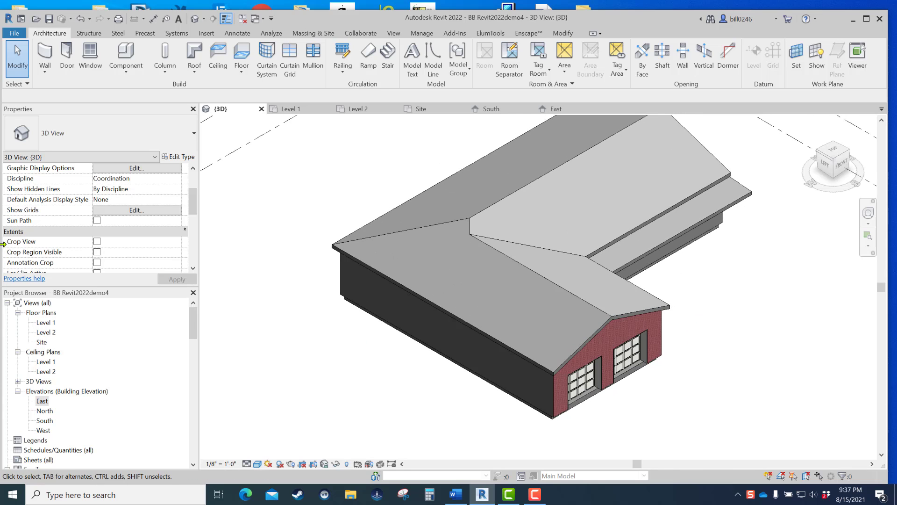
Step: Open the Site floor plan and place roof gutters along the main roof's left eave and rear eave
{"action": "double_click", "coordinate": [42, 342]}
{"action": "scroll", "coordinate": [654, 356], "scroll_direction": "down", "scroll_amount": 3}
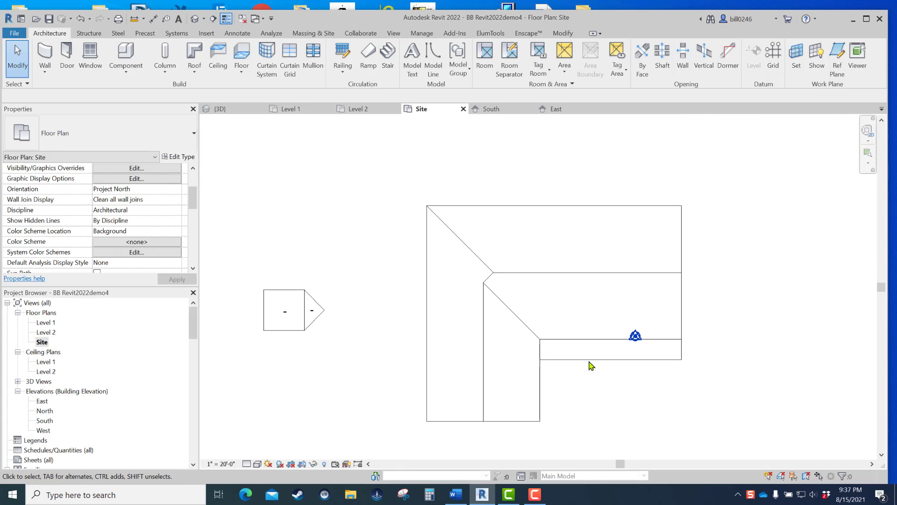
{"action": "left_click", "coordinate": [195, 71]}
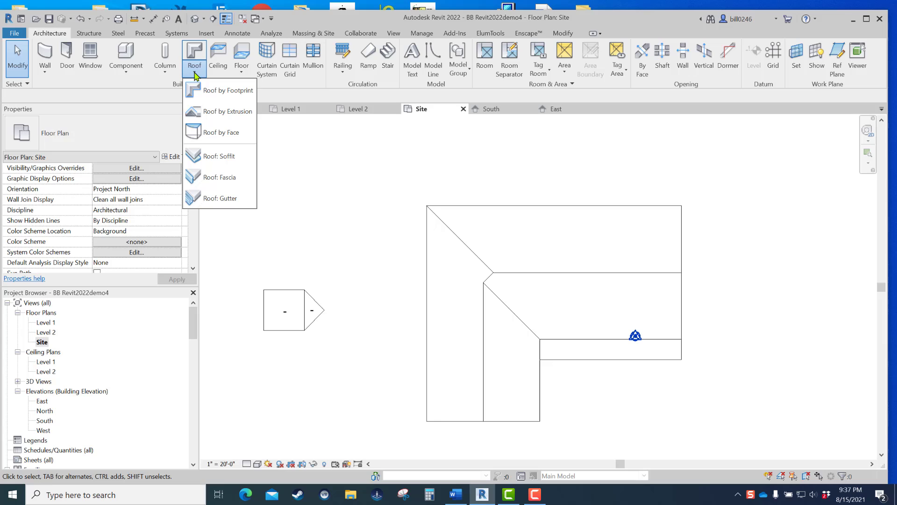
{"action": "left_click", "coordinate": [215, 199]}
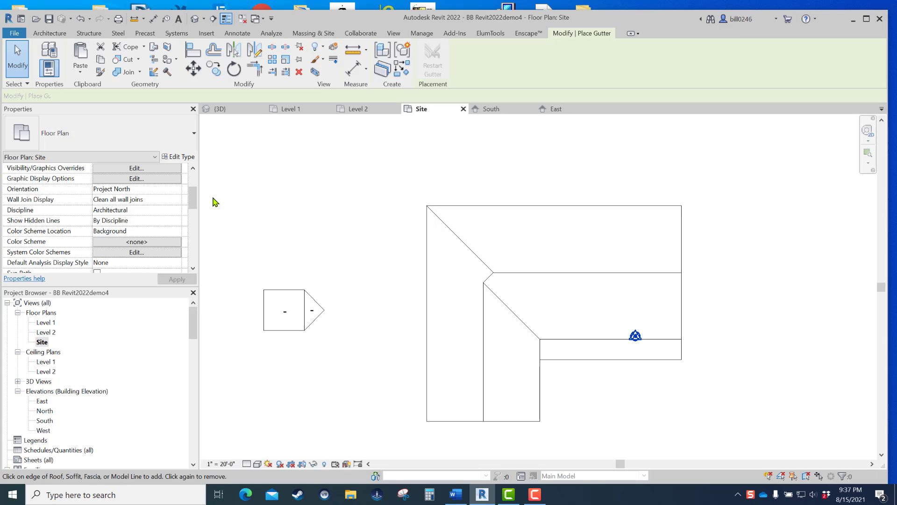
{"action": "left_click", "coordinate": [427, 359]}
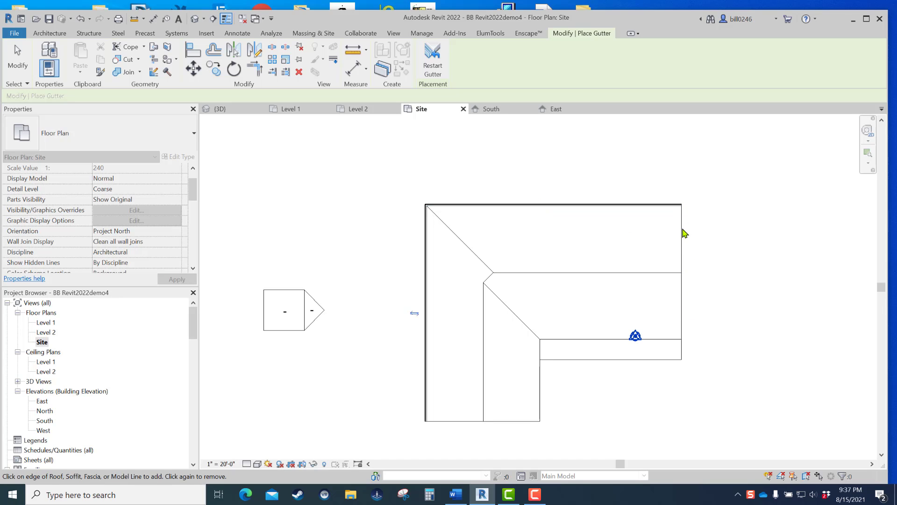
Step: Add gutters along the main roof's front eave above the entry, the garage's inner eave and the entry roof's front eave
{"action": "left_click", "coordinate": [656, 339]}
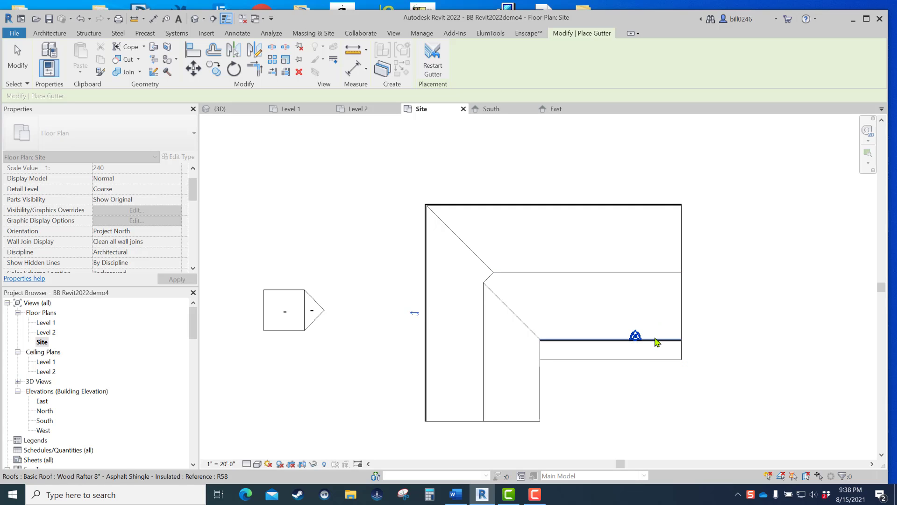
{"action": "left_click", "coordinate": [541, 398]}
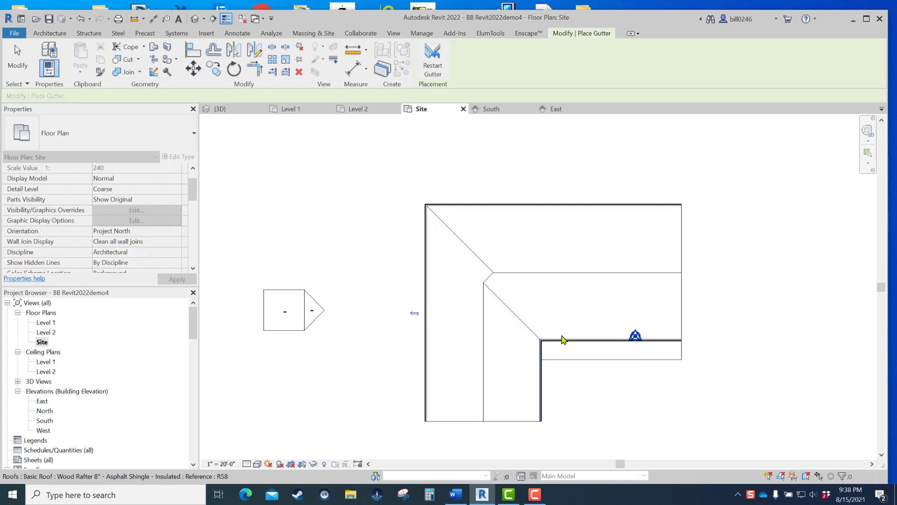
{"action": "left_click", "coordinate": [621, 367]}
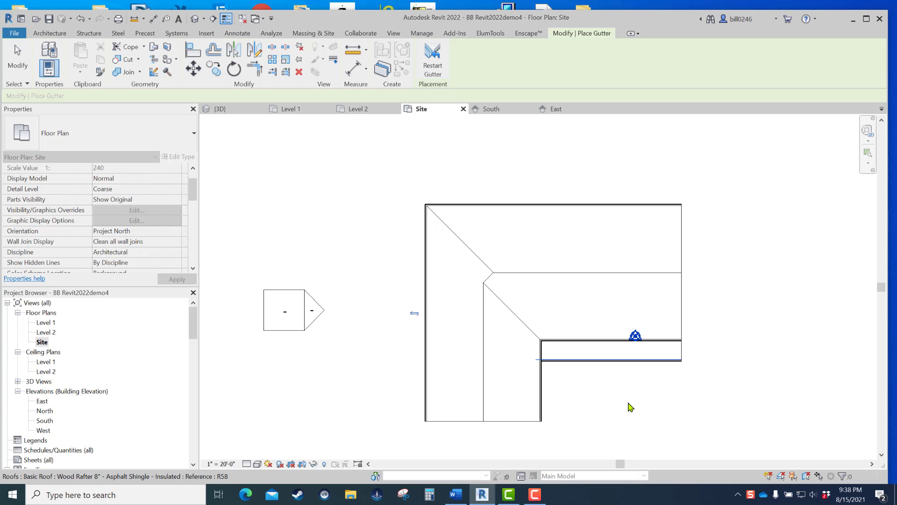
Step: Open the 3D view and examine the gutter's profile at the garage's front corner and the gutters around the whole roof
{"action": "left_click", "coordinate": [191, 17]}
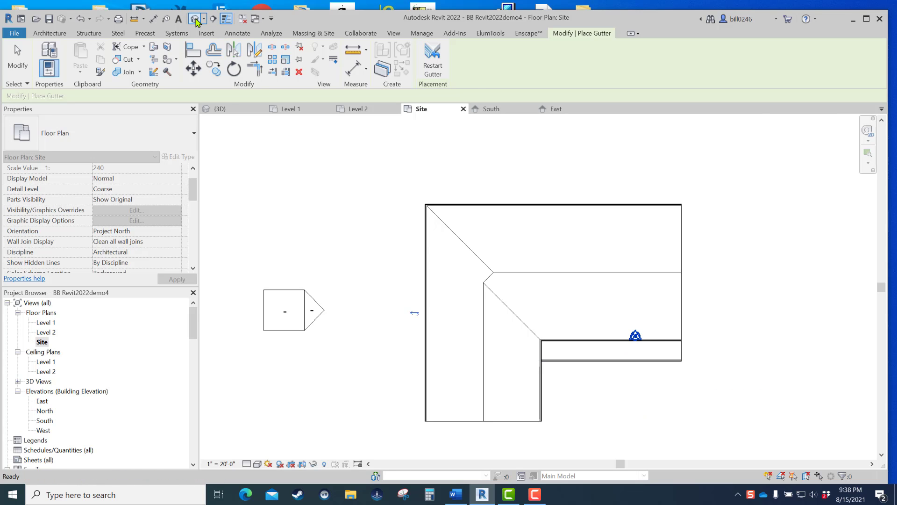
{"action": "scroll", "coordinate": [549, 372], "scroll_direction": "up", "scroll_amount": 6}
{"action": "scroll", "coordinate": [549, 372], "scroll_direction": "up", "scroll_amount": 5}
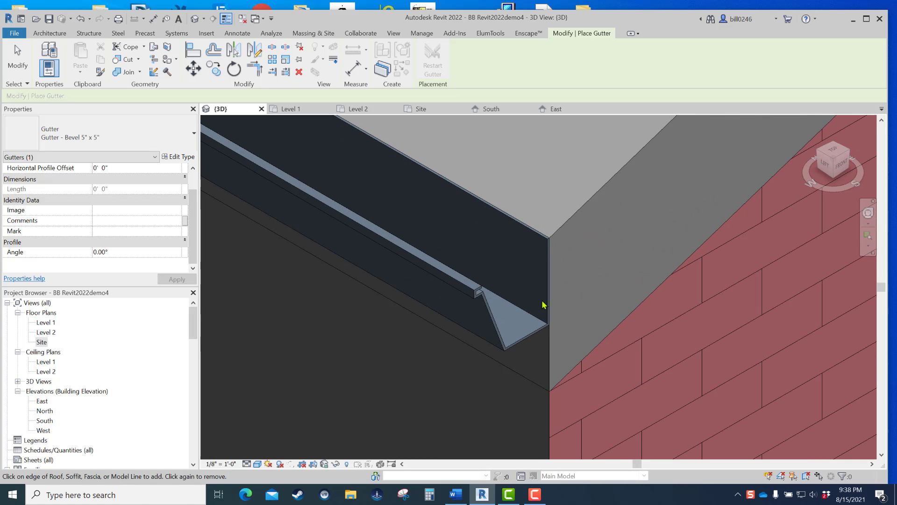
{"action": "scroll", "coordinate": [537, 259], "scroll_direction": "down", "scroll_amount": 3}
{"action": "scroll", "coordinate": [531, 276], "scroll_direction": "down", "scroll_amount": 4}
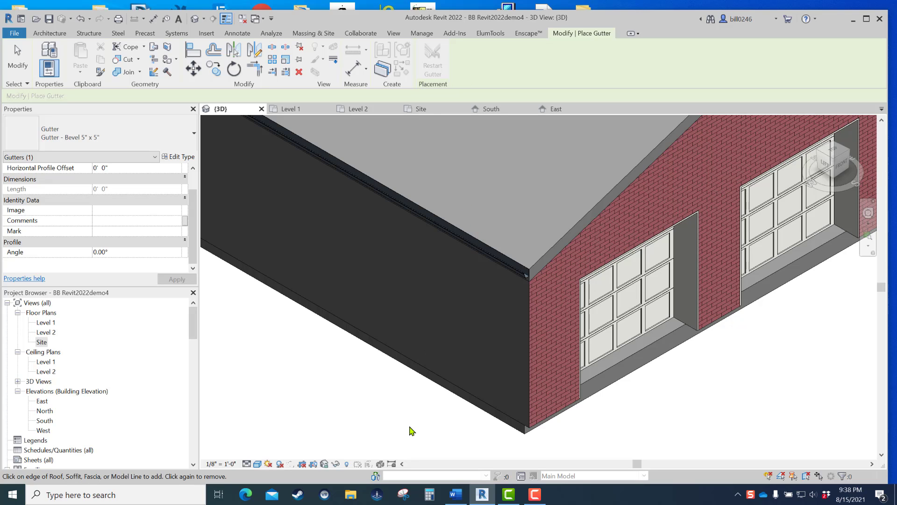
{"action": "scroll", "coordinate": [444, 408], "scroll_direction": "down", "scroll_amount": 4}
{"action": "scroll", "coordinate": [455, 406], "scroll_direction": "down", "scroll_amount": 2}
{"action": "middle_click_drag", "start_coordinate": [461, 411], "coordinate": [537, 403]}
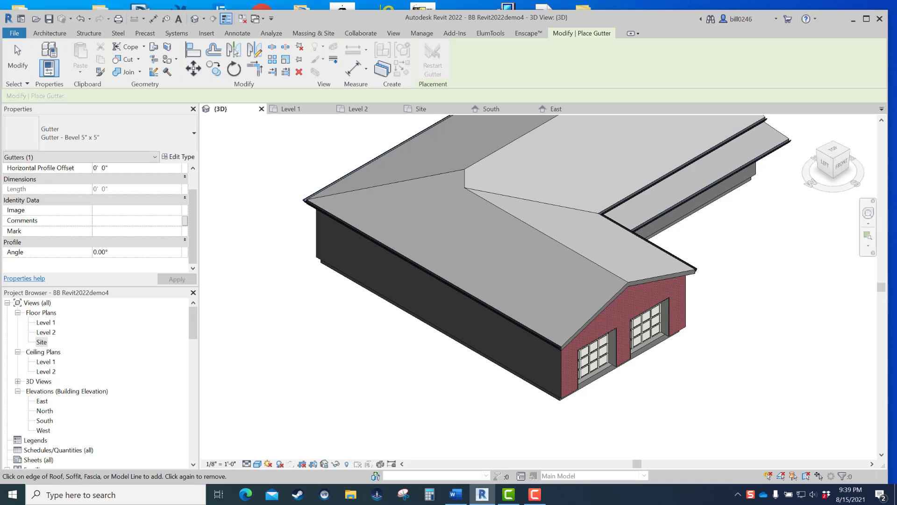
Step: Save the project as a new file named BB Revit2022demo5.rvt in the Revit2022demos online folder
{"action": "left_click", "coordinate": [15, 33]}
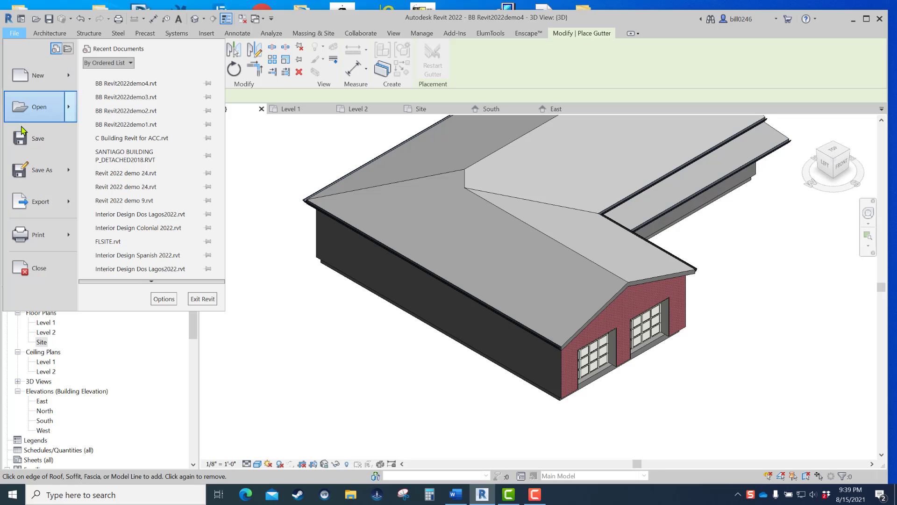
{"action": "mouse_move", "coordinate": [39, 168]}
{"action": "left_click", "coordinate": [123, 140]}
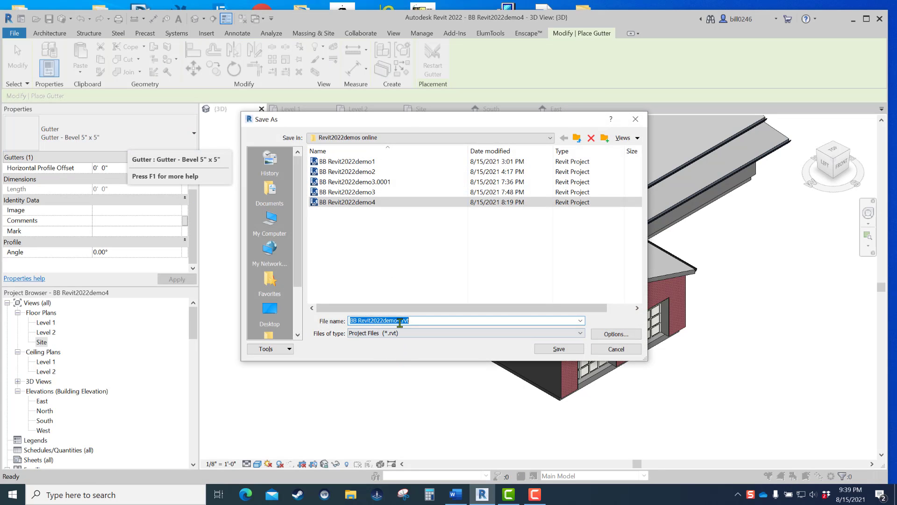
{"action": "left_click", "coordinate": [401, 322]}
{"action": "type", "text": "5"}
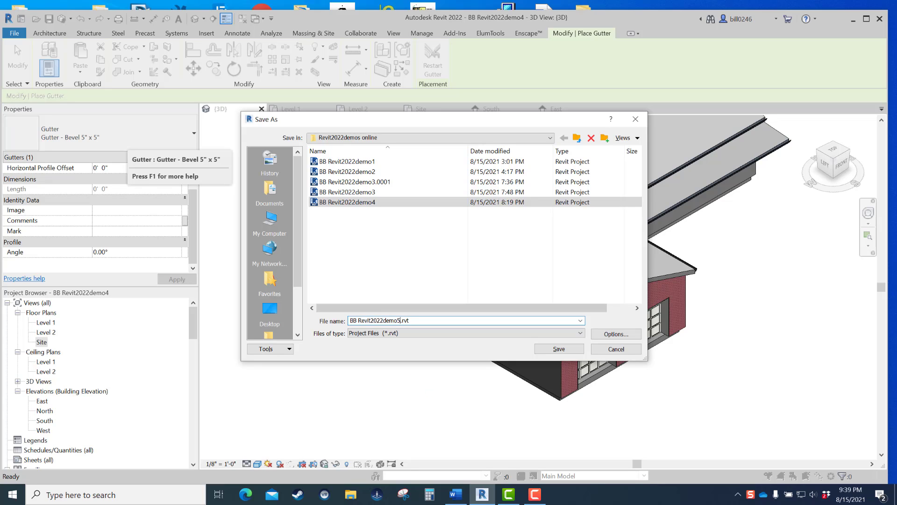
{"action": "left_click", "coordinate": [540, 350]}
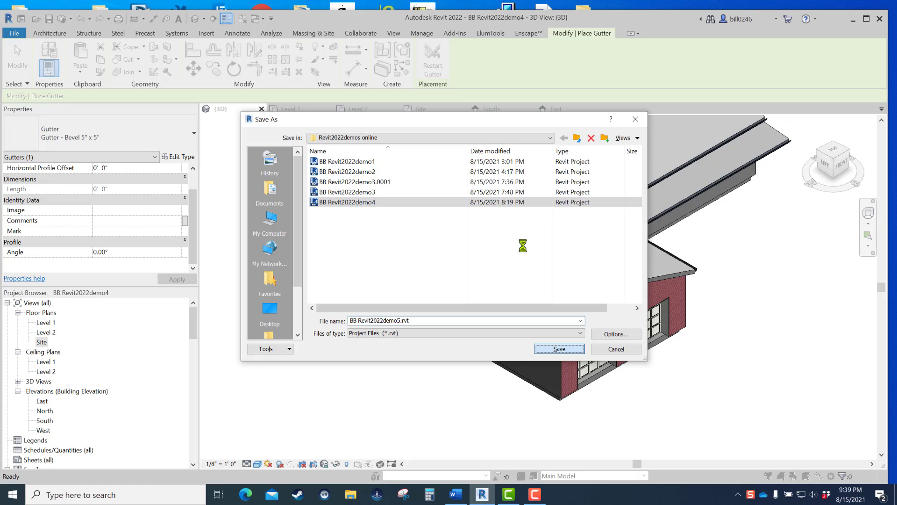